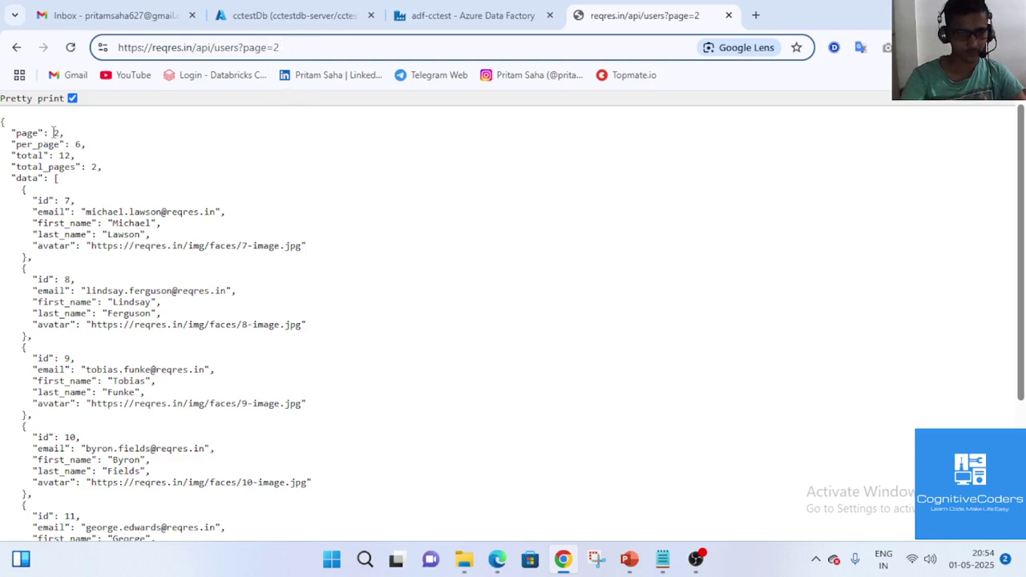
# Load page 1 of the reqres.in users API and pretty-print its JSON response
pyautogui.click(93, 167)
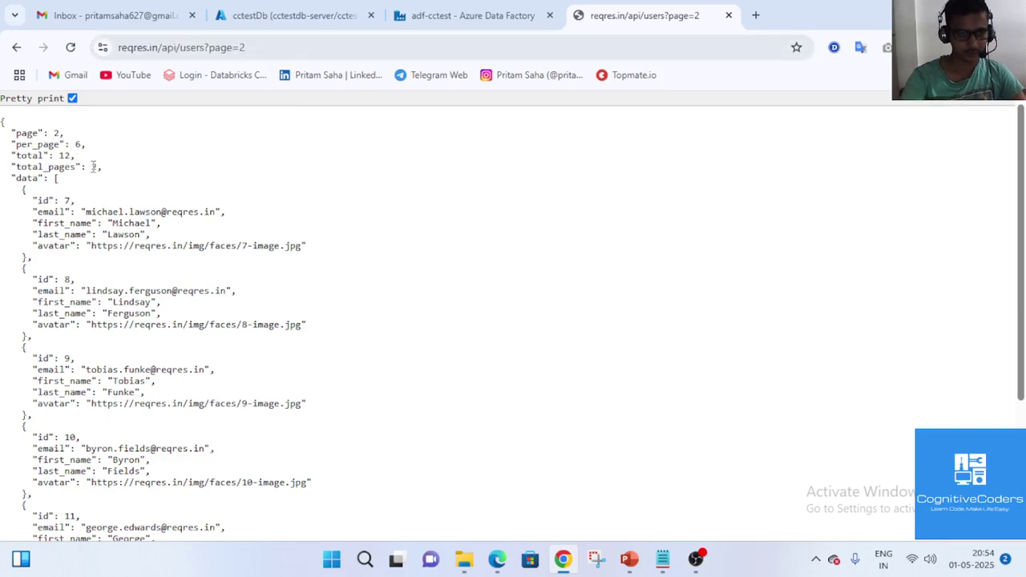
pyautogui.click(256, 48)
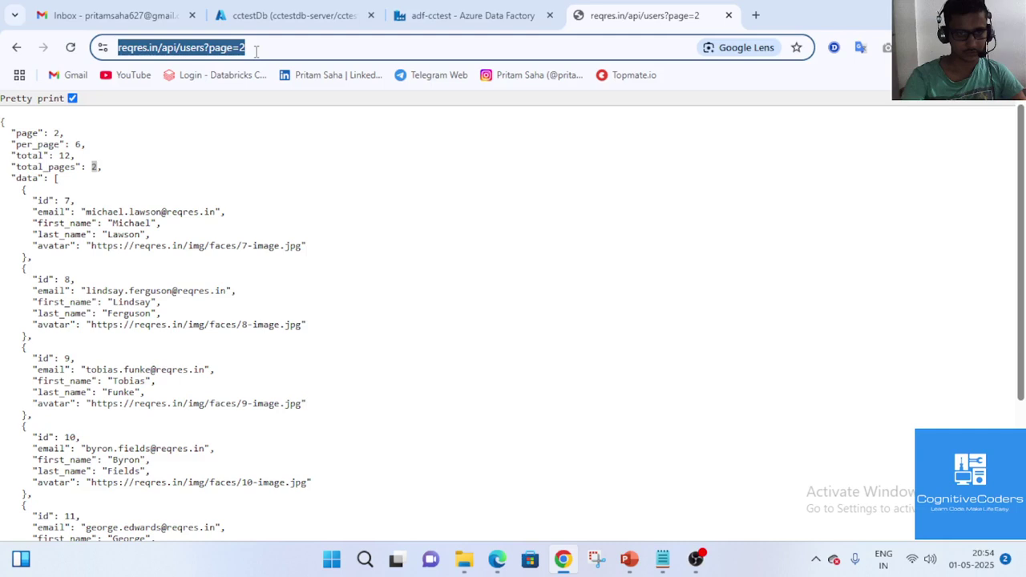
pyautogui.press('End')
pyautogui.press('BackSpace')
pyautogui.write('1')
pyautogui.press('Return')
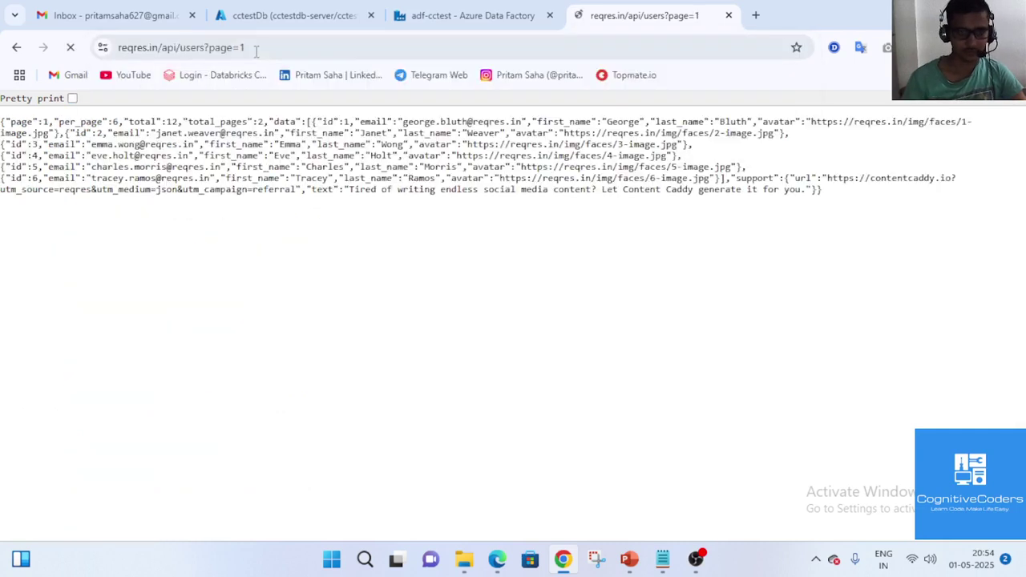
pyautogui.click(72, 98)
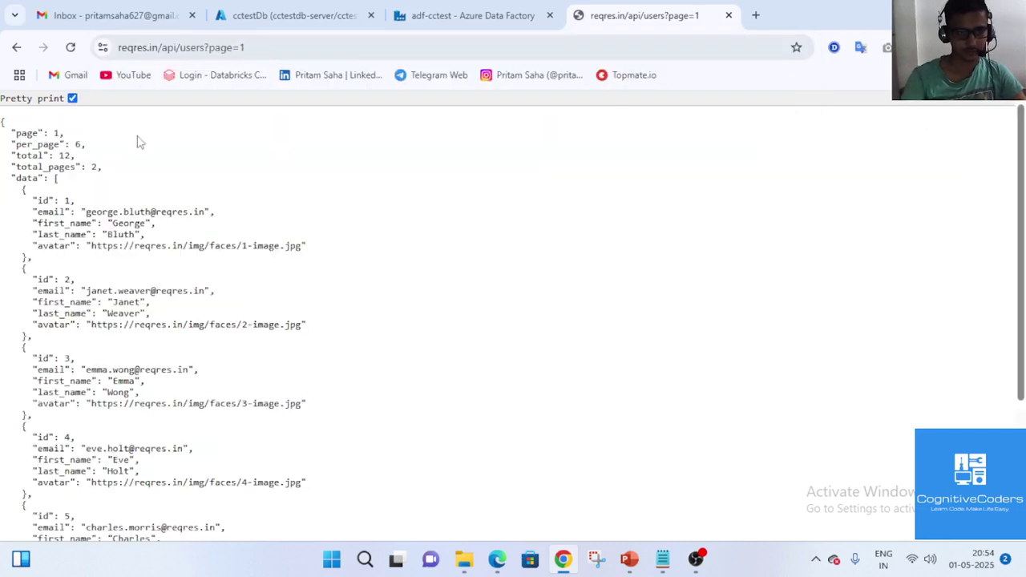
# Examine the API's base URL, its page query parameter and the total_pages field of the response
pyautogui.moveTo(208, 50); pyautogui.dragTo(245, 48)
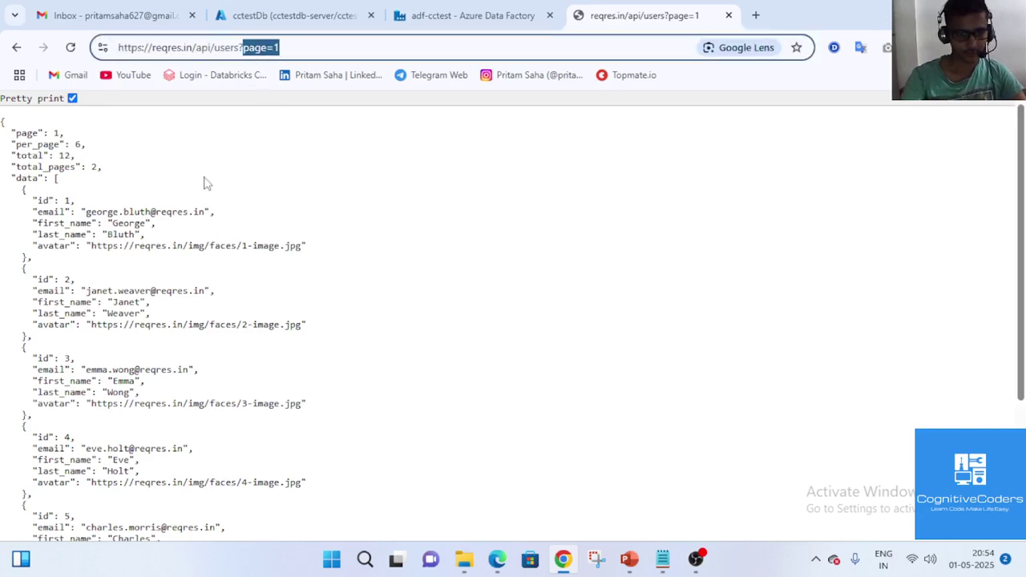
pyautogui.click(232, 47)
pyautogui.moveTo(236, 48); pyautogui.dragTo(118, 48)
pyautogui.moveTo(239, 49); pyautogui.dragTo(122, 48)
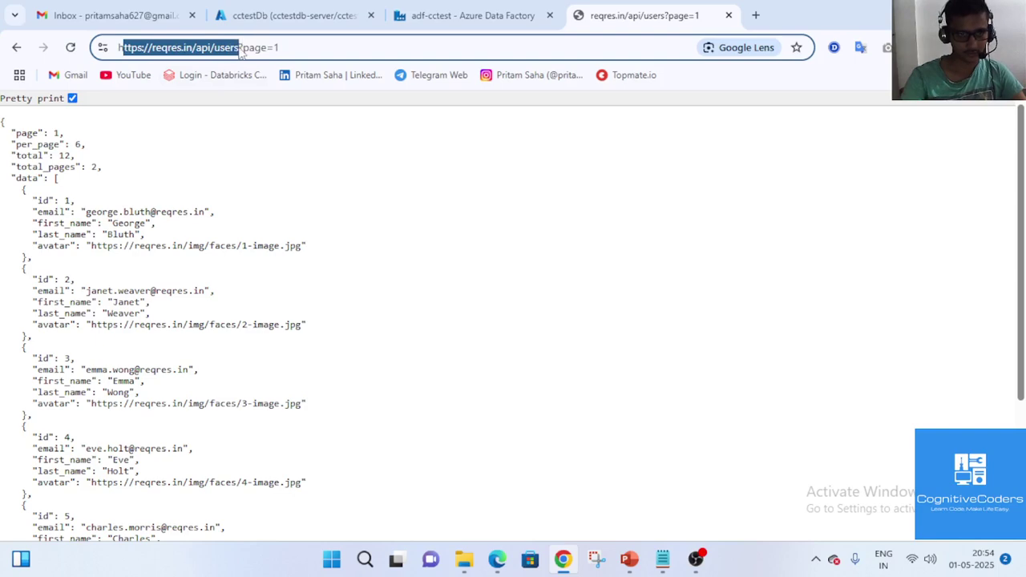
pyautogui.moveTo(239, 49); pyautogui.dragTo(294, 49)
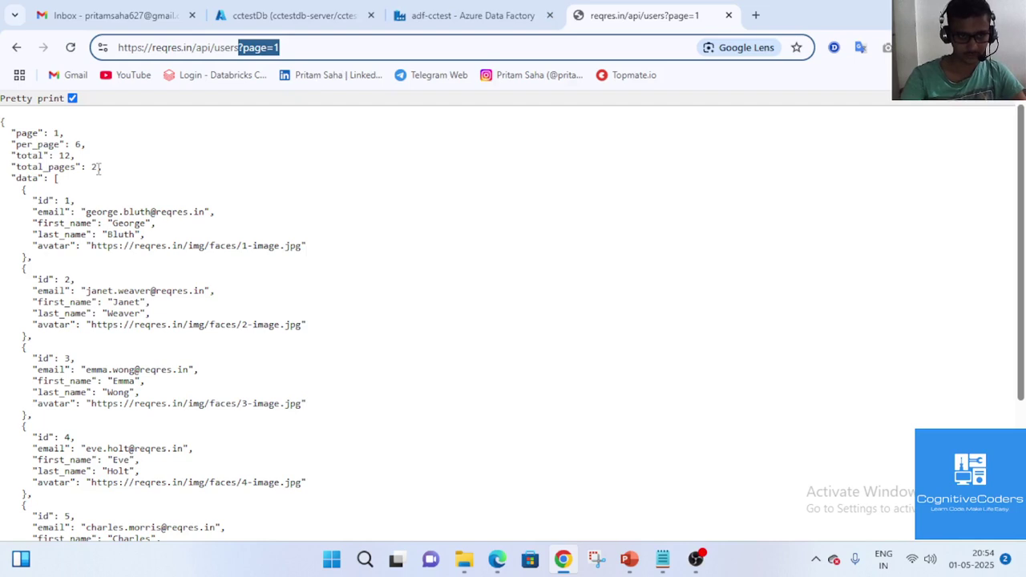
pyautogui.moveTo(98, 170); pyautogui.dragTo(92, 170)
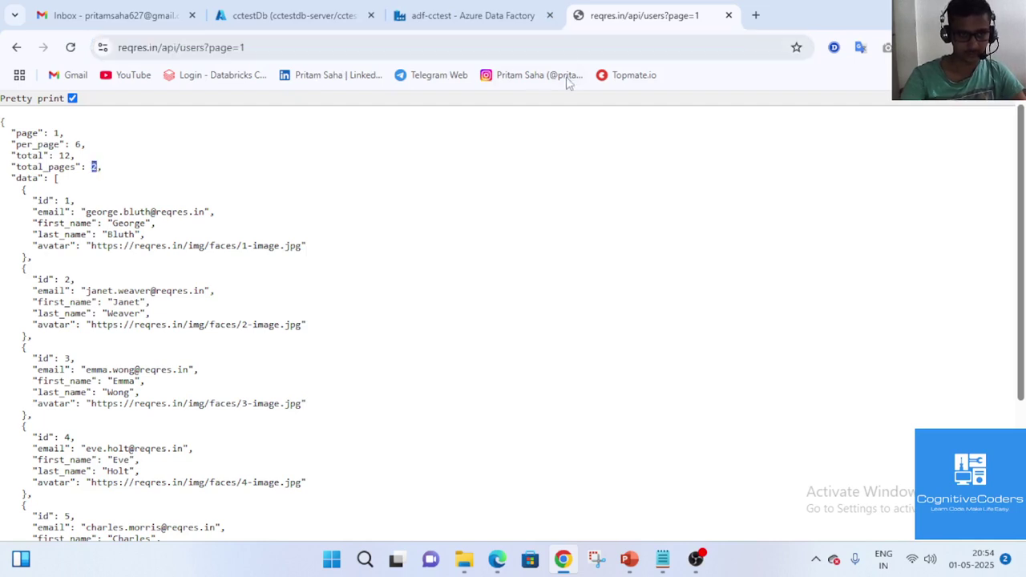
# Switch to the adf-cctest Azure Data Factory, create a new pipeline and hide its properties
pyautogui.click(473, 16)
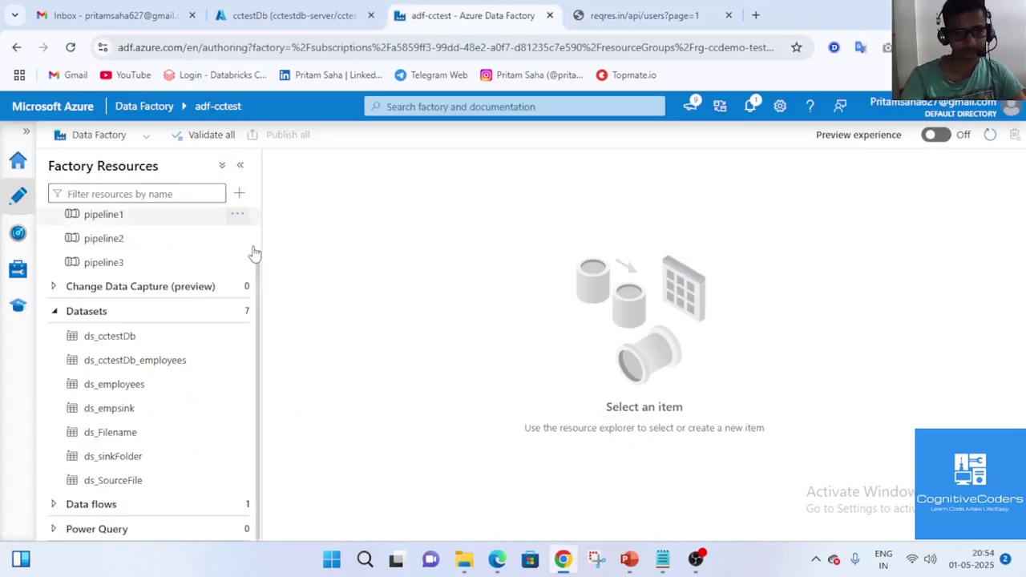
pyautogui.scroll(2, 202, 278)
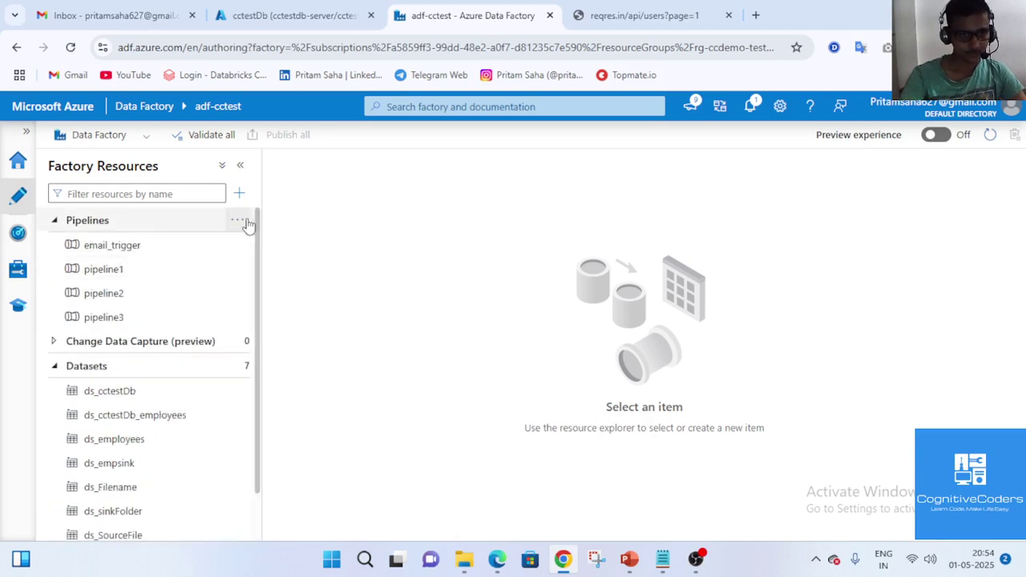
pyautogui.click(239, 220)
pyautogui.click(273, 246)
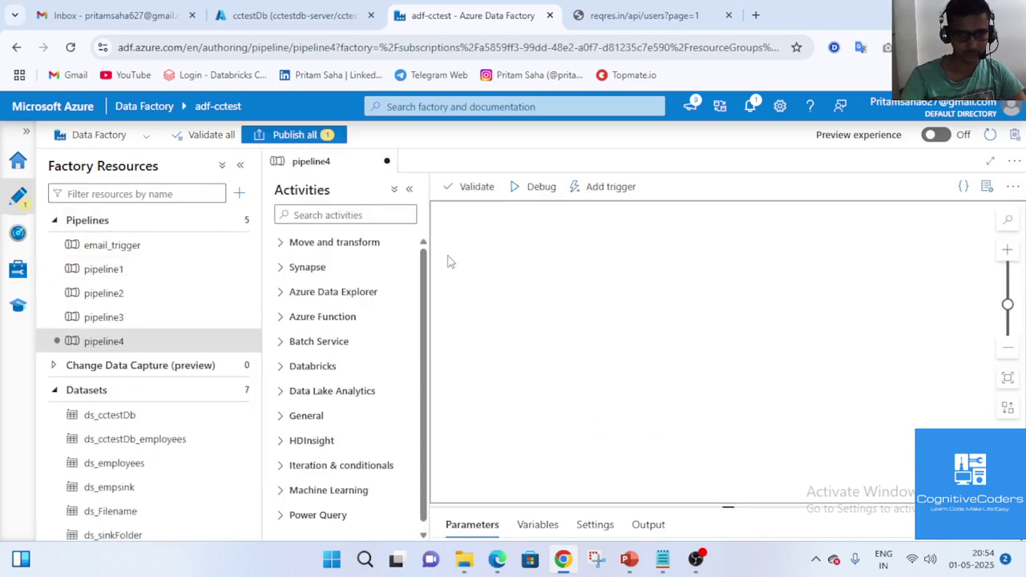
pyautogui.click(987, 186)
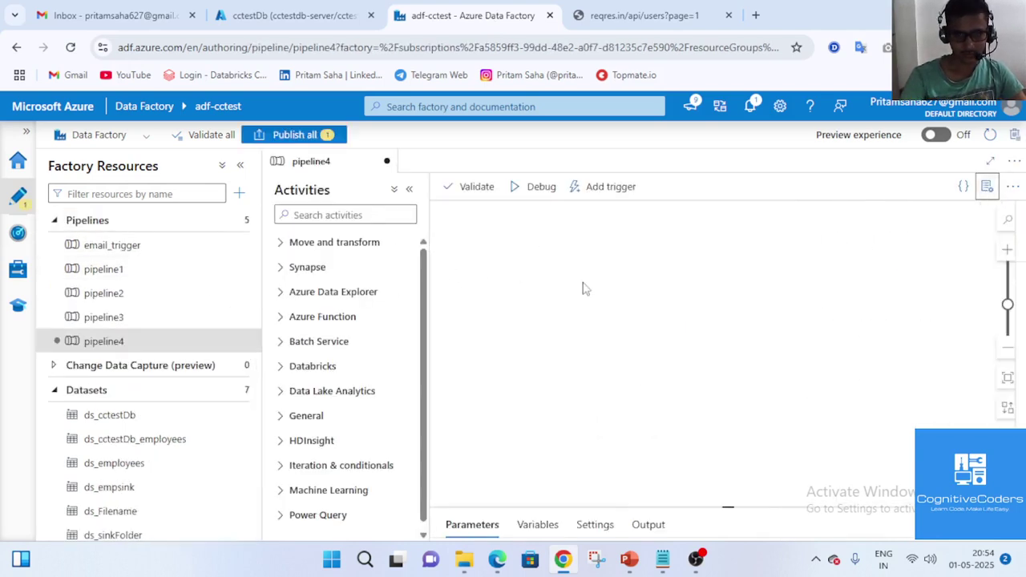
# Find the Web activity by searching for "web" and add it to the pipeline canvas
pyautogui.click(369, 215)
pyautogui.write('web')
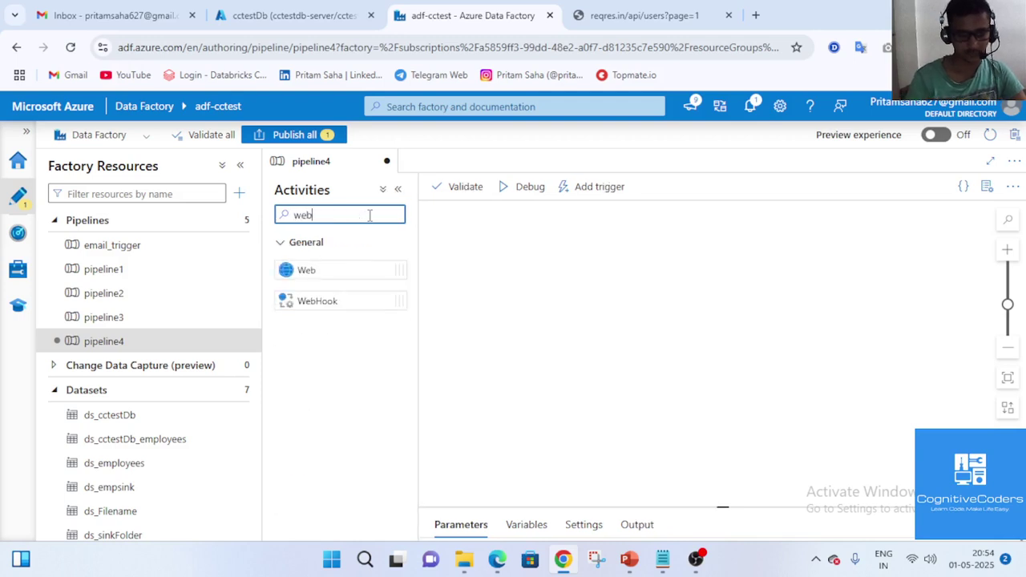
pyautogui.moveTo(296, 270); pyautogui.dragTo(622, 269)
pyautogui.moveTo(723, 507); pyautogui.dragTo(718, 203)
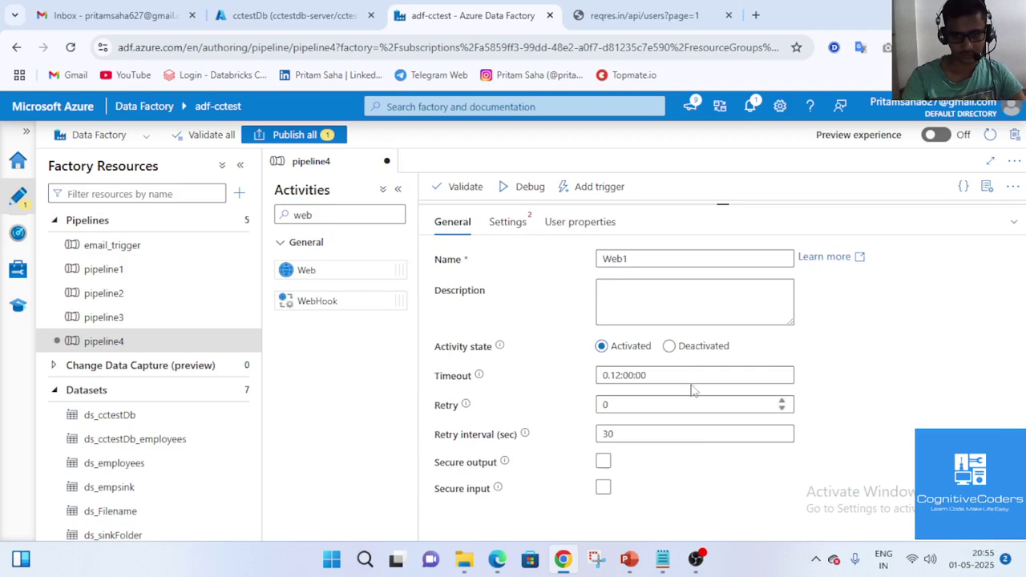
pyautogui.click(508, 224)
pyautogui.click(633, 15)
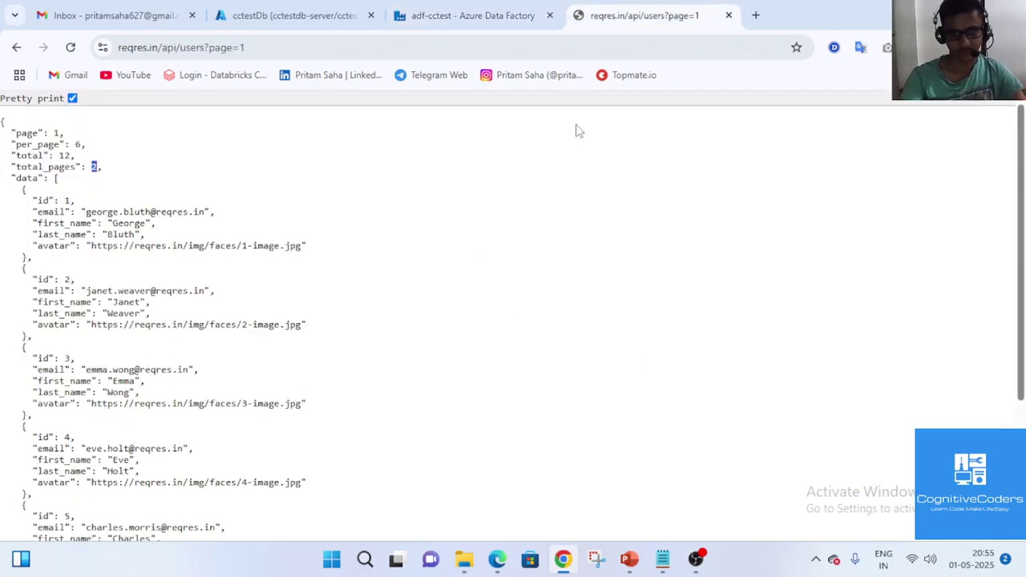
pyautogui.click(259, 47)
pyautogui.hotkey('ctrl', 'c')
pyautogui.click(443, 13)
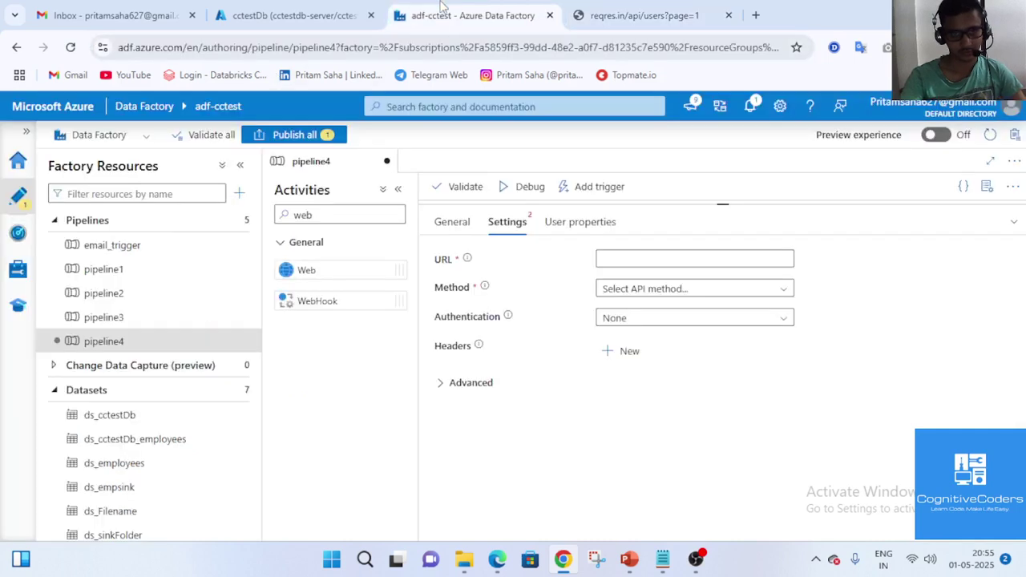
pyautogui.click(649, 256)
pyautogui.hotkey('ctrl', 'v')
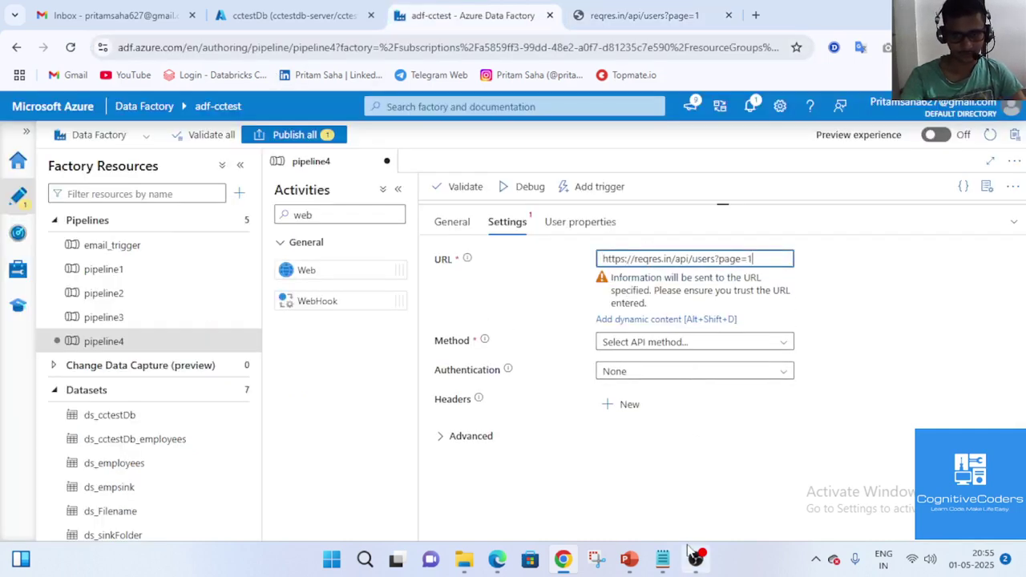
pyautogui.click(689, 341)
pyautogui.click(669, 408)
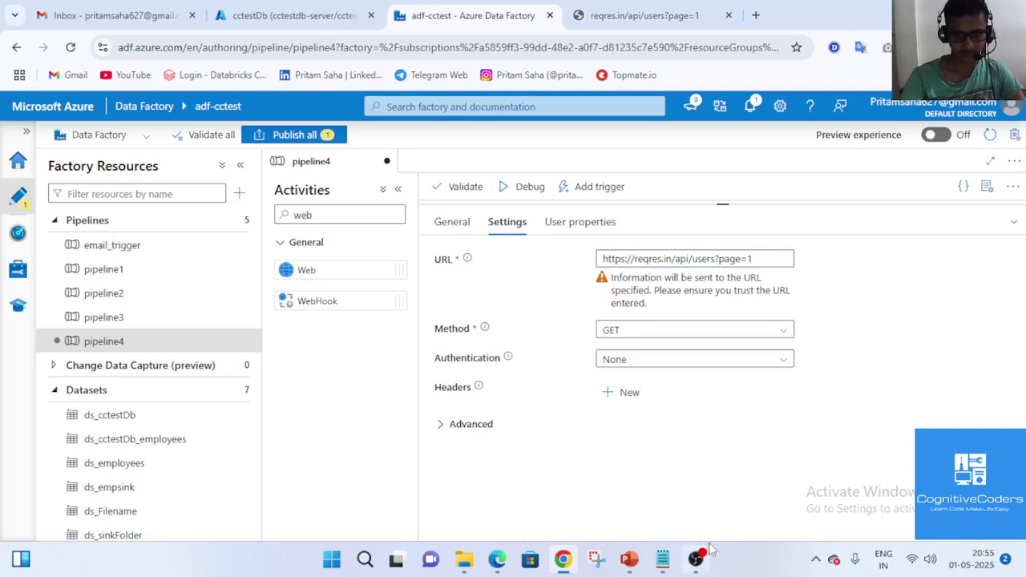
# Run the pipeline in debug mode and inspect the JSON output of the Web1 activity
pyautogui.click(1014, 224)
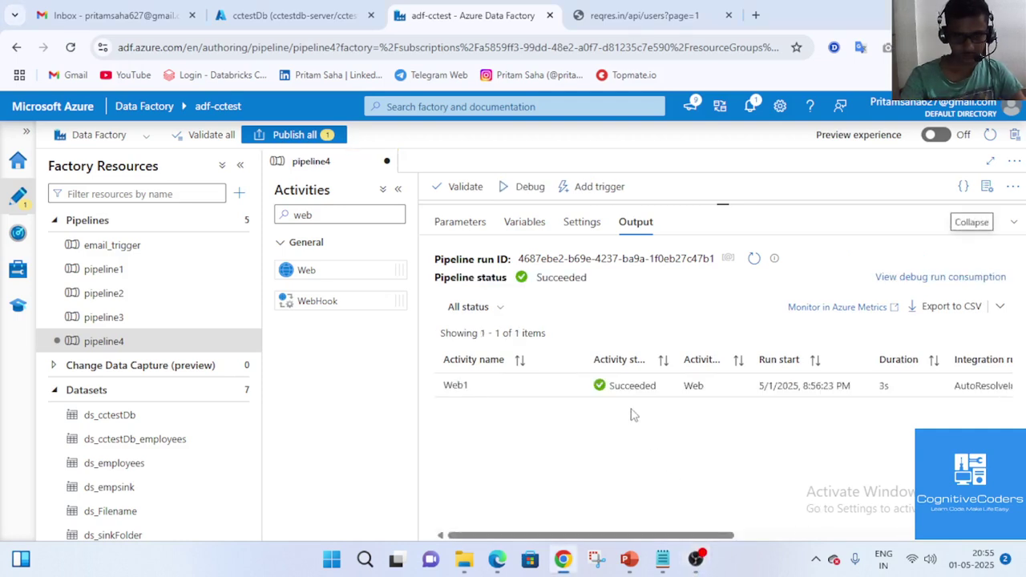
pyautogui.click(570, 388)
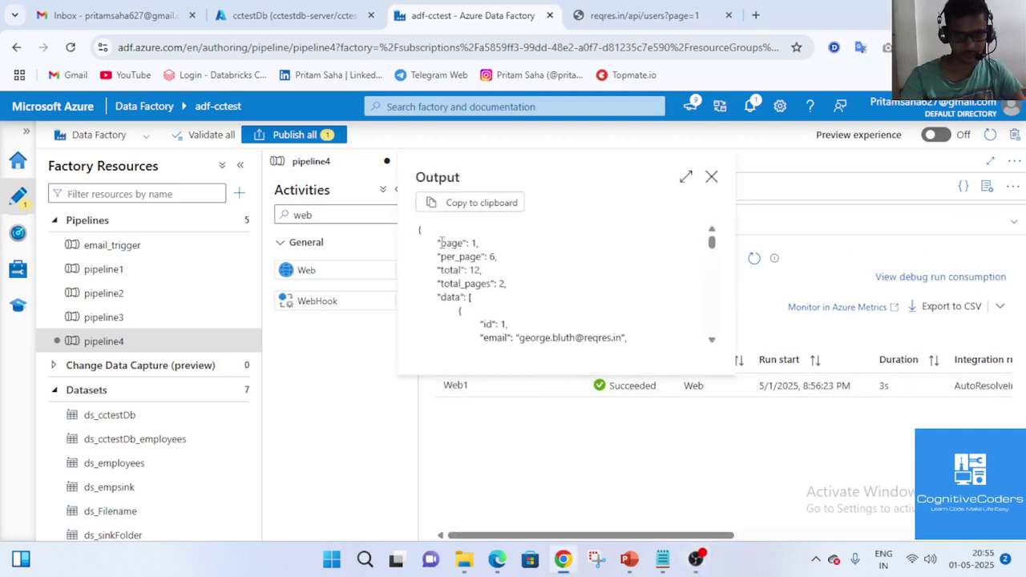
pyautogui.scroll(-8, 552, 306)
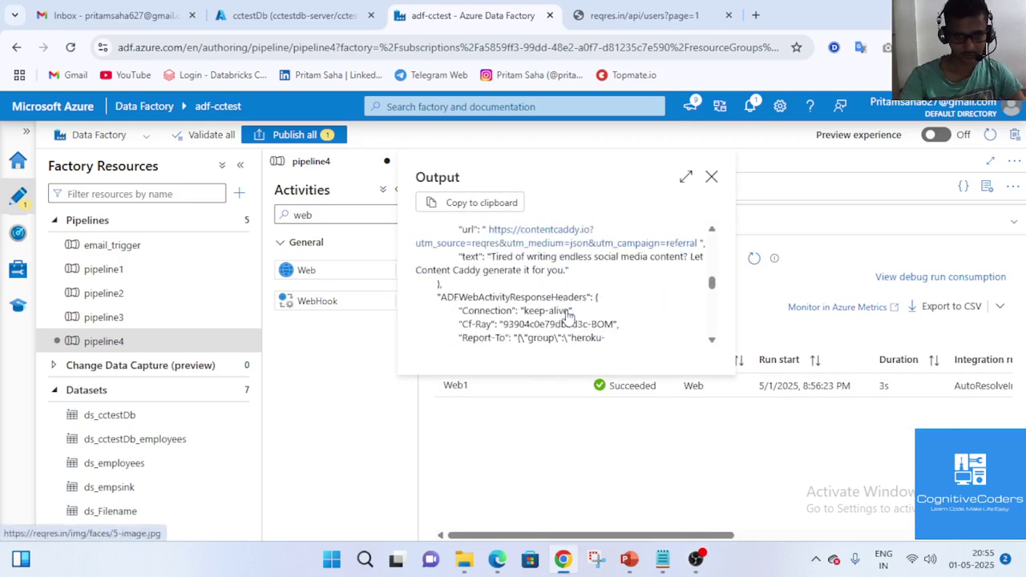
pyautogui.scroll(3, 567, 318)
pyautogui.scroll(5, 567, 318)
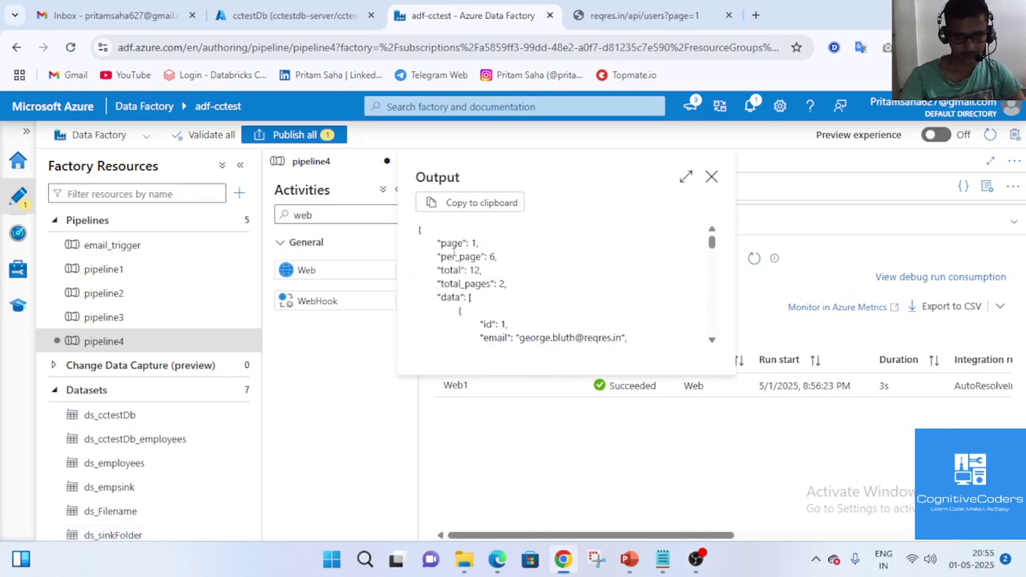
# Copy the page, per_page, total and total_pages lines from the output into Notepad, then minimize Notepad
pyautogui.moveTo(438, 243); pyautogui.dragTo(508, 293)
pyautogui.hotkey('ctrl', 'c')
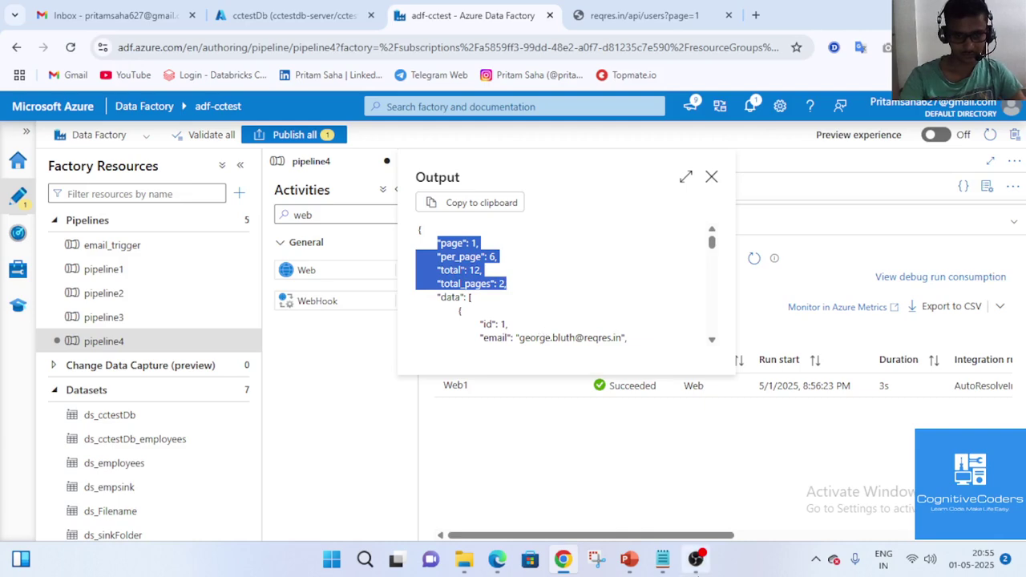
pyautogui.click(661, 559)
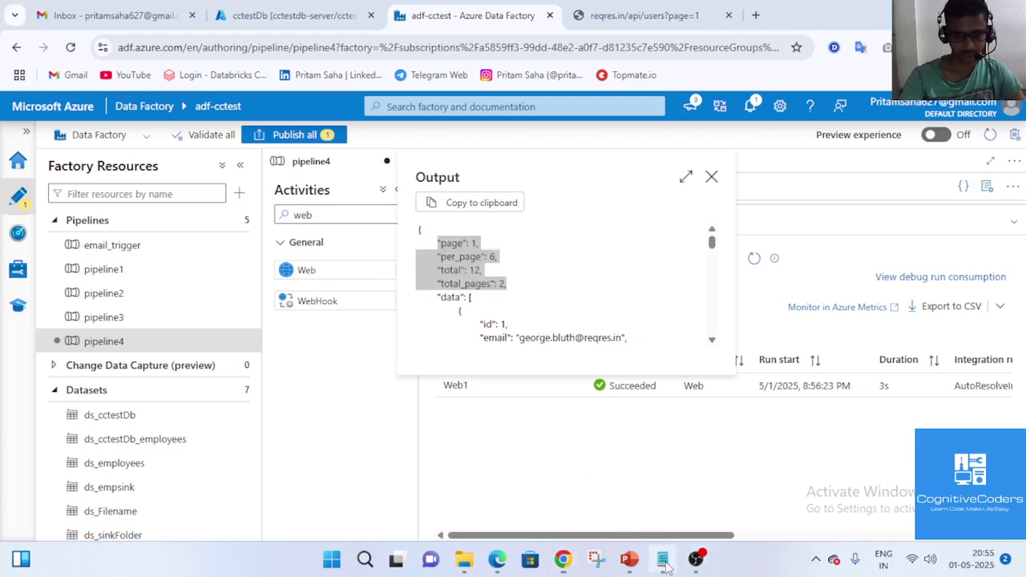
pyautogui.hotkey('ctrl', 'v')
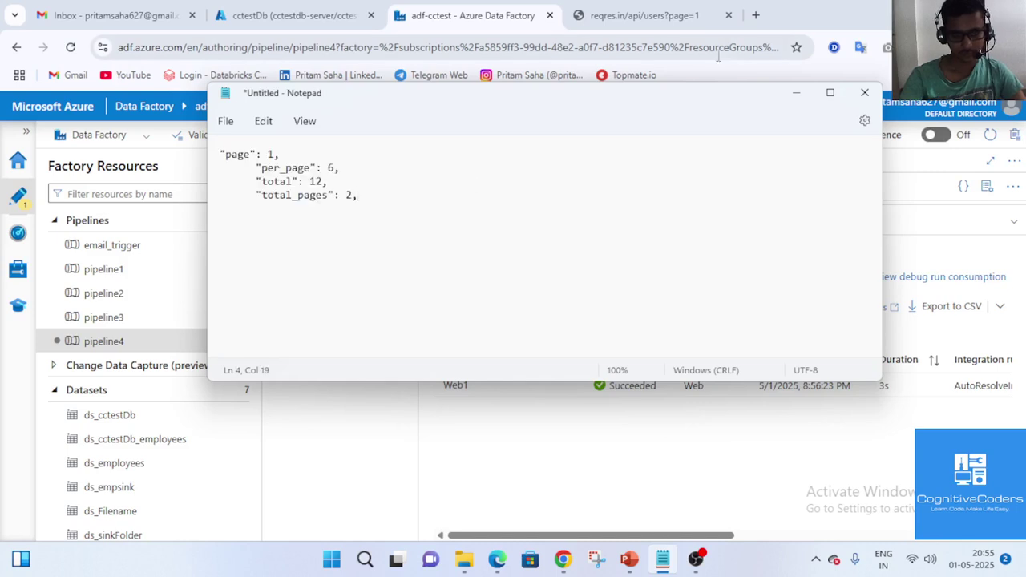
pyautogui.click(795, 94)
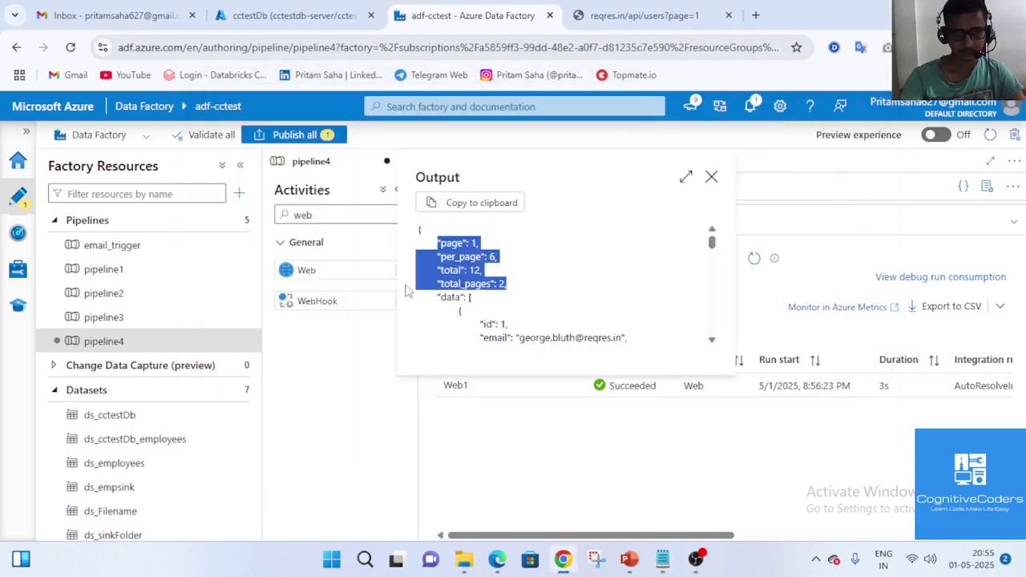
# Review the total_pages field and the first data records in the Web1 output, then close the output
pyautogui.click(720, 194)
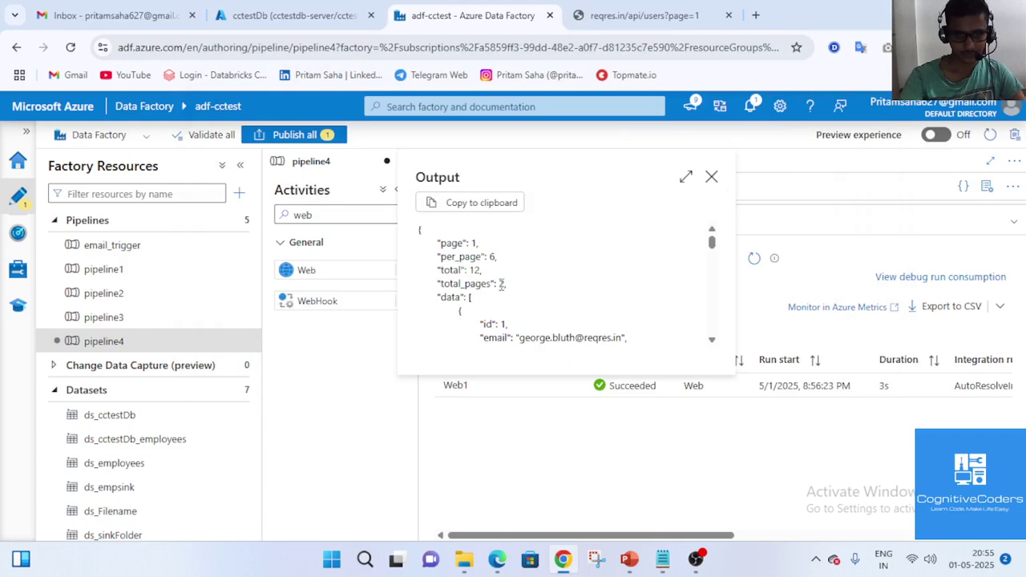
pyautogui.moveTo(505, 283); pyautogui.dragTo(438, 292)
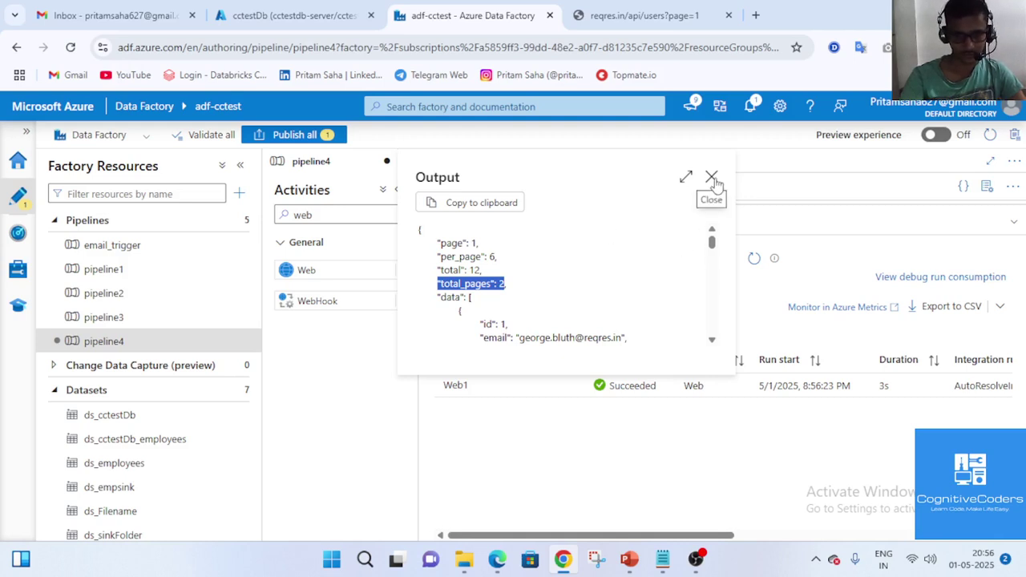
pyautogui.scroll(-2, 625, 325)
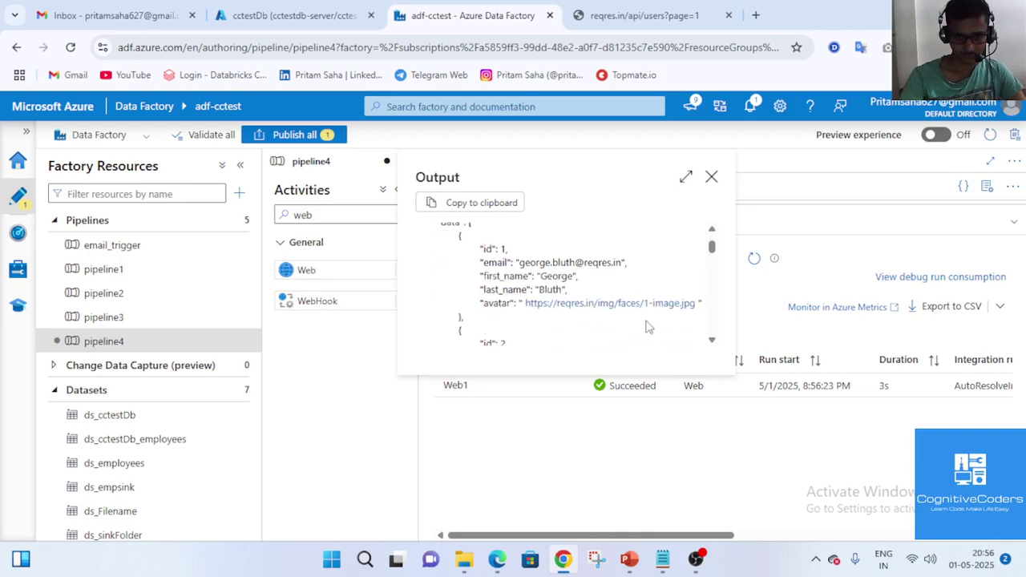
pyautogui.scroll(2, 647, 327)
pyautogui.click(711, 177)
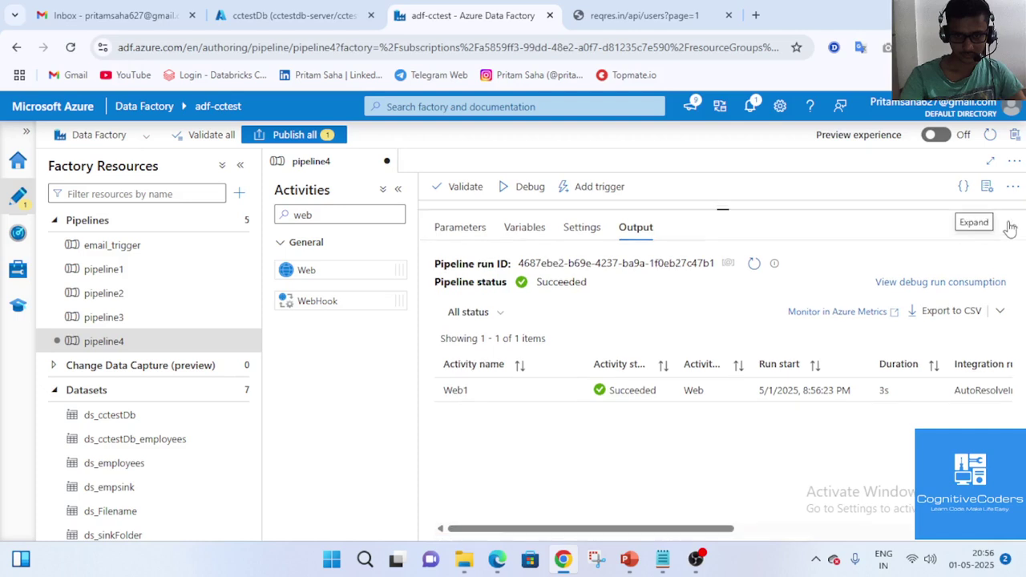
# Return to the pipeline canvas and shift the Web1 activity aside to make room for another activity
pyautogui.click(1009, 229)
pyautogui.moveTo(609, 275); pyautogui.dragTo(549, 283)
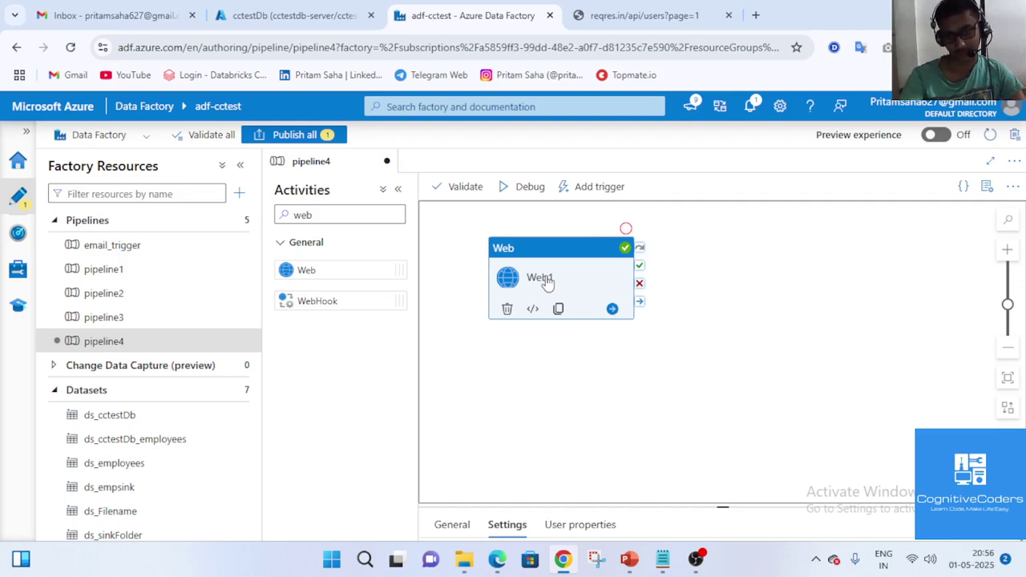
pyautogui.click(1016, 525)
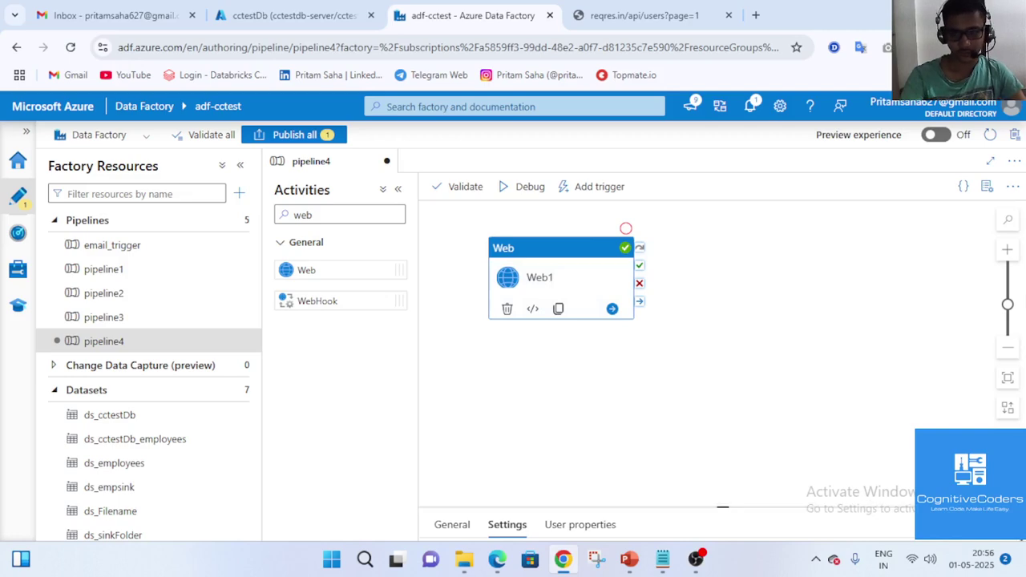
pyautogui.click(1017, 224)
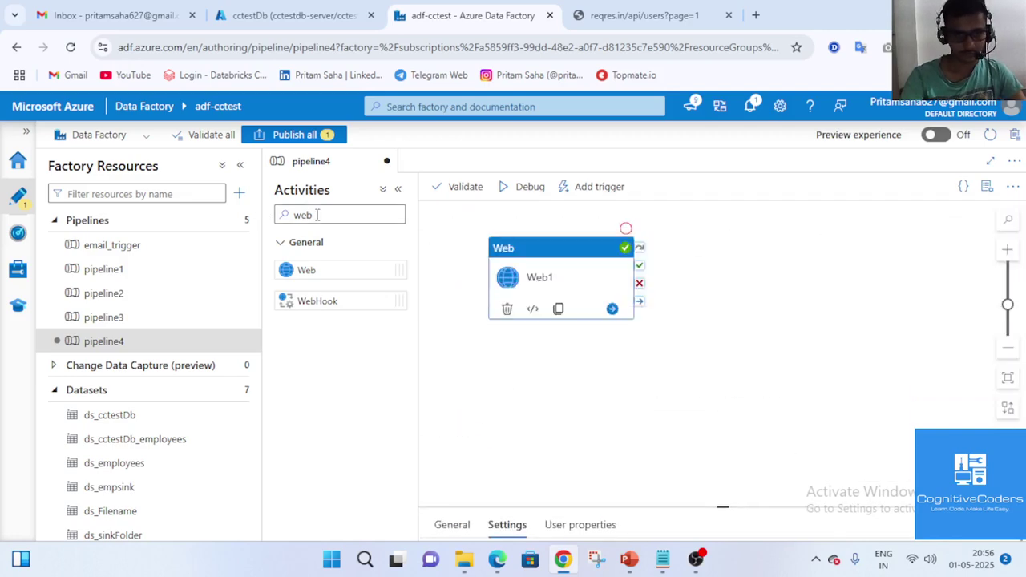
# Add a ForEach activity beside Web1 and link Web1's success output to it
pyautogui.click(345, 215)
pyautogui.doubleClick(346, 215)
pyautogui.write('fo')
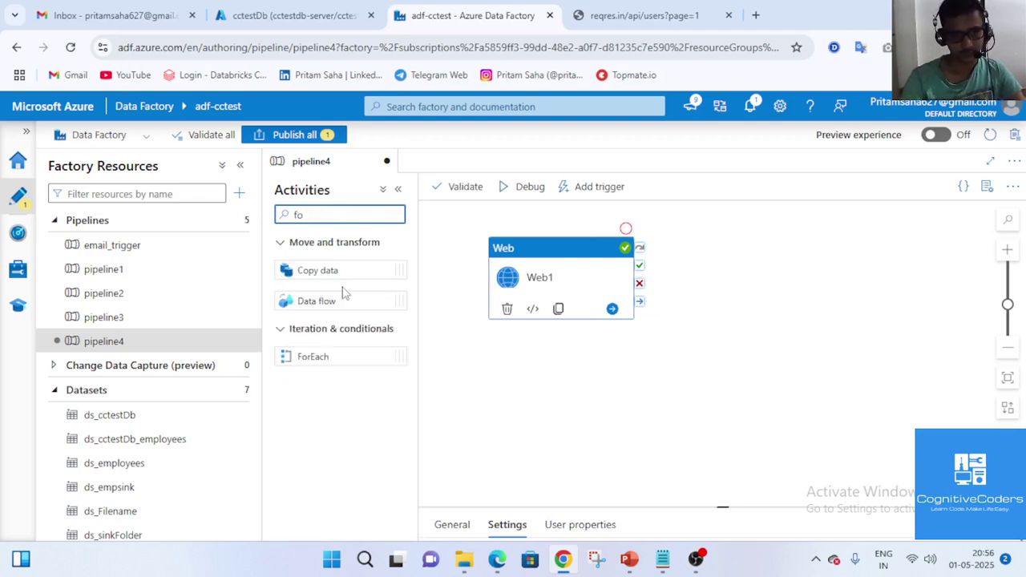
pyautogui.moveTo(327, 357); pyautogui.dragTo(793, 290)
pyautogui.moveTo(638, 270); pyautogui.dragTo(778, 298)
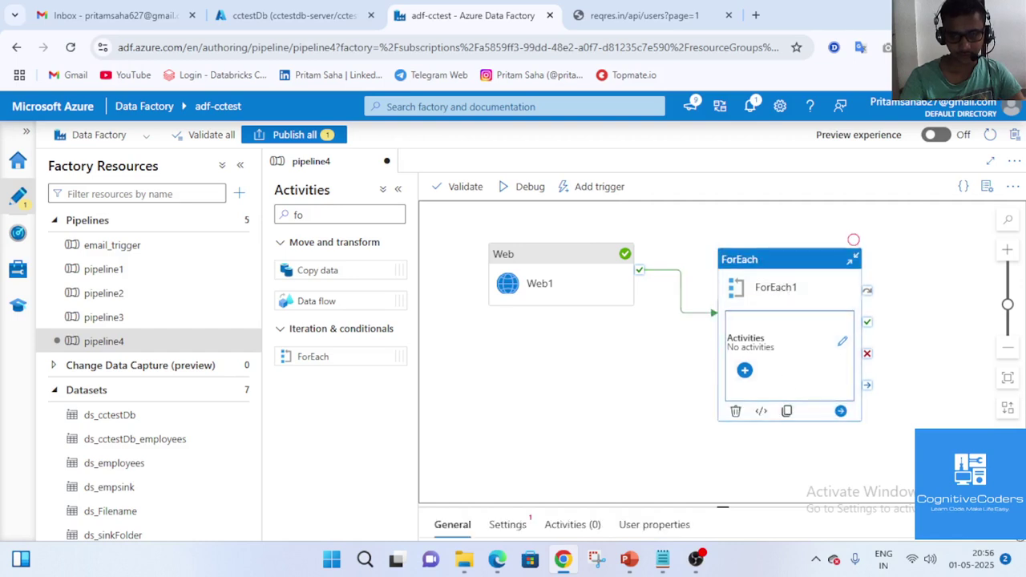
# Enable sequential execution for ForEach1 and open the expression builder for its Items setting
pyautogui.click(507, 222)
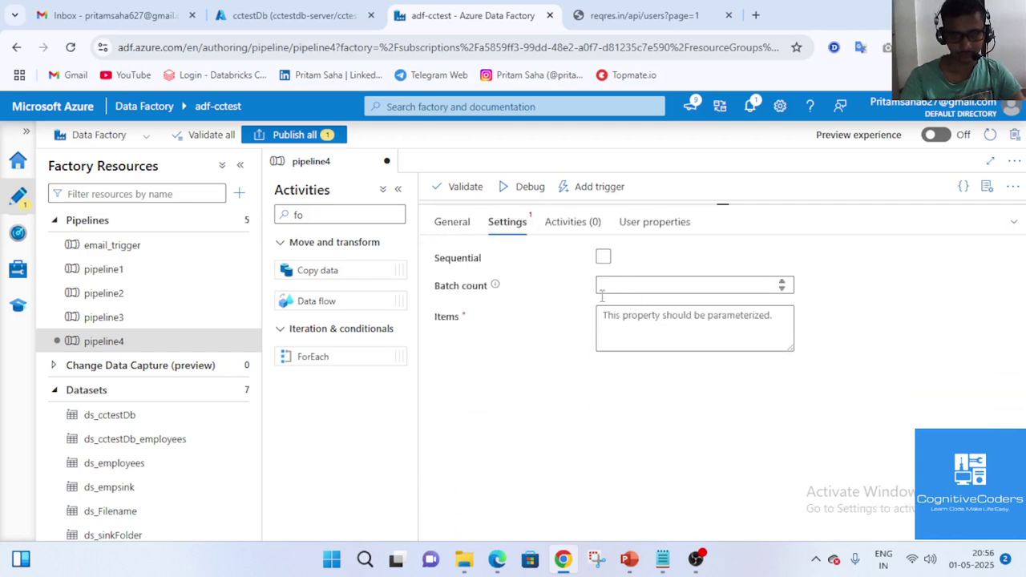
pyautogui.click(603, 257)
pyautogui.click(662, 306)
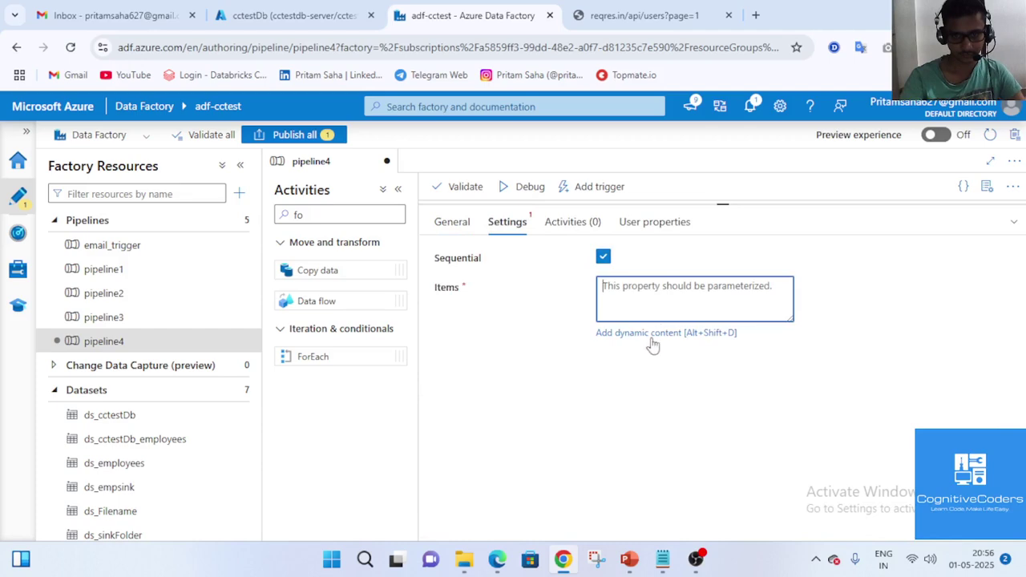
pyautogui.click(652, 335)
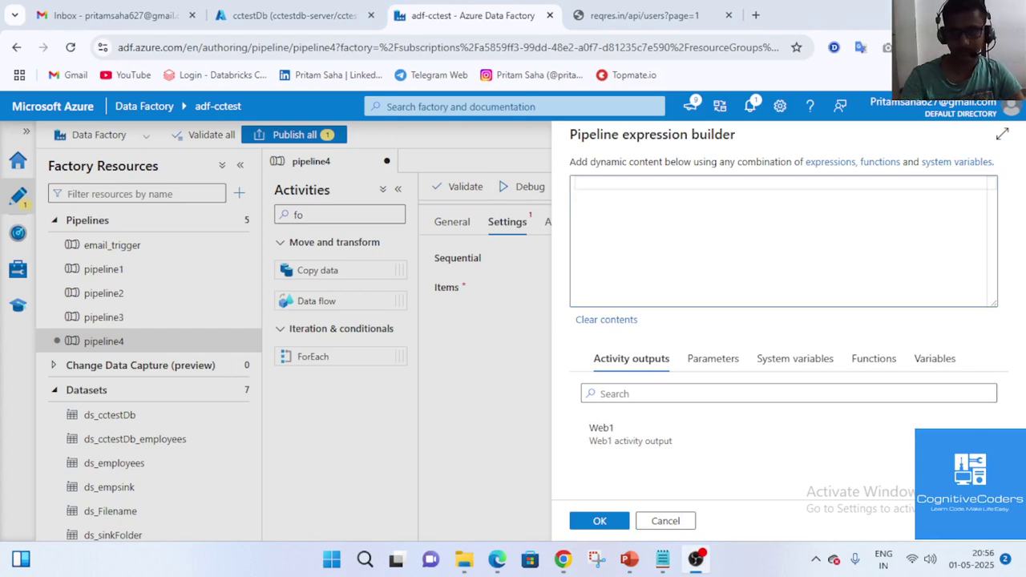
pyautogui.click(596, 286)
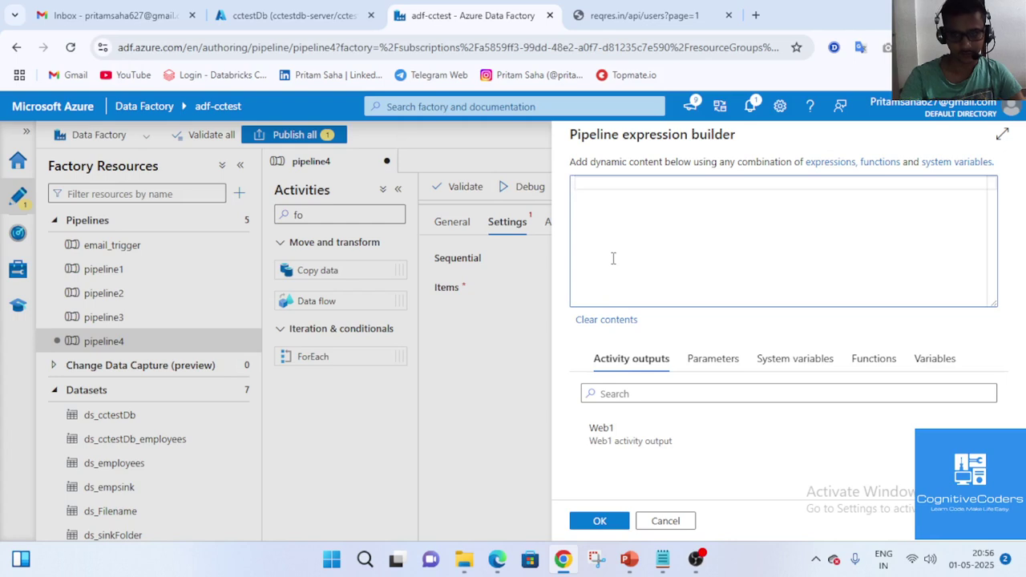
pyautogui.write('rang')
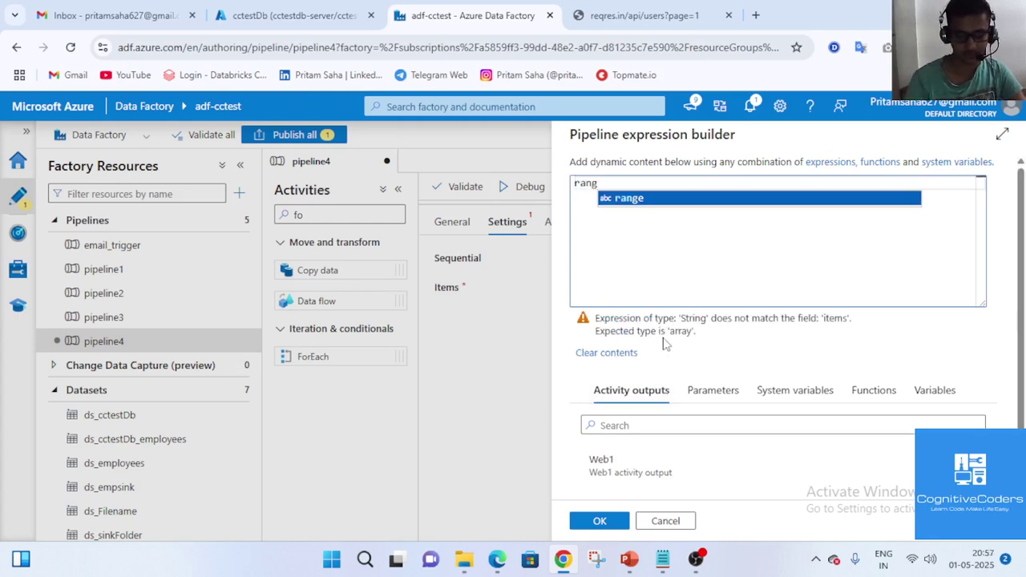
pyautogui.press('BackSpace')
pyautogui.press('BackSpace')
pyautogui.press('BackSpace')
pyautogui.press('BackSpace')
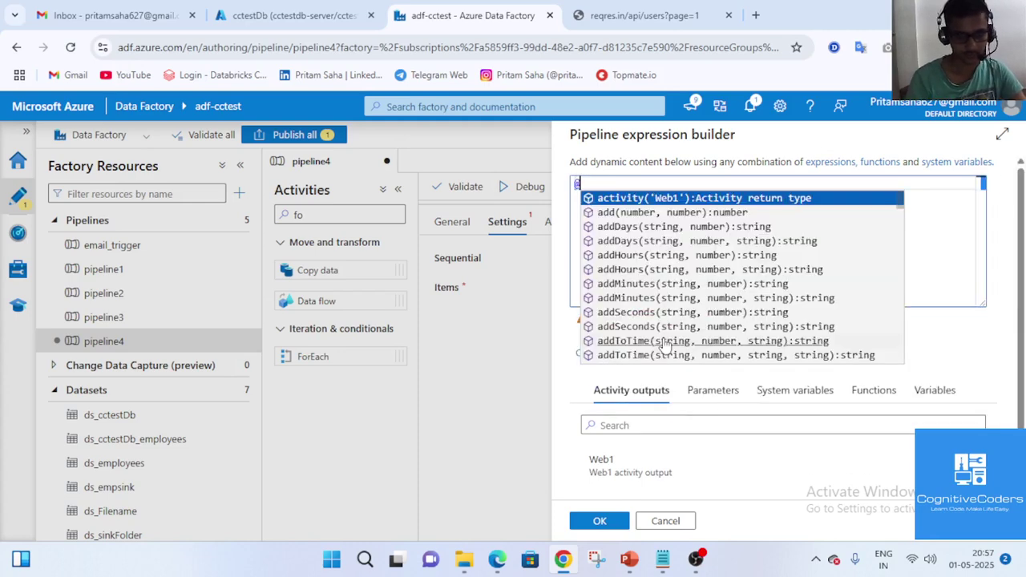
# Enter the Items expression with the rand function, using 1 and the Web1 activity output followed by a period as its arguments
pyautogui.write('ran')
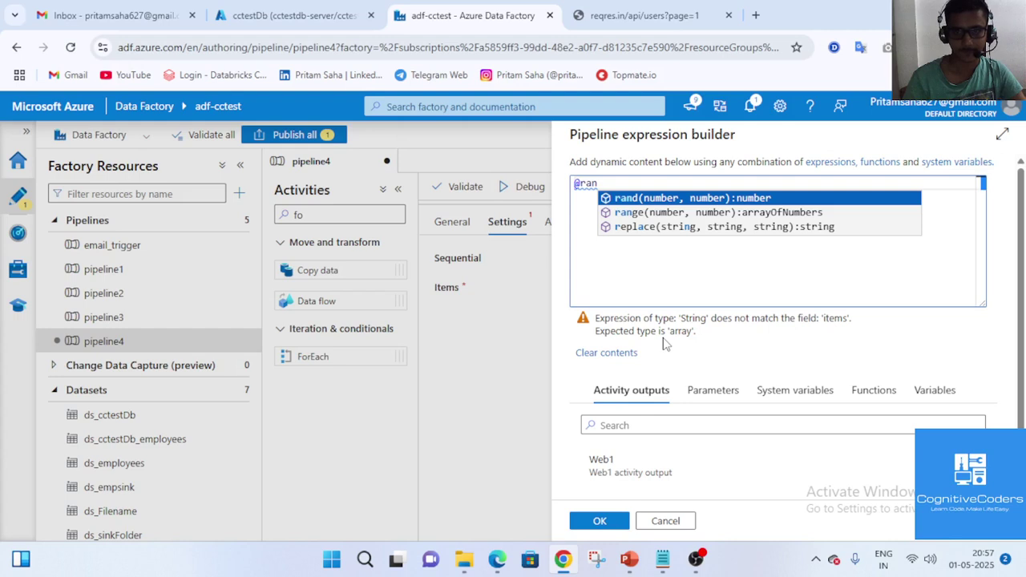
pyautogui.press('Return')
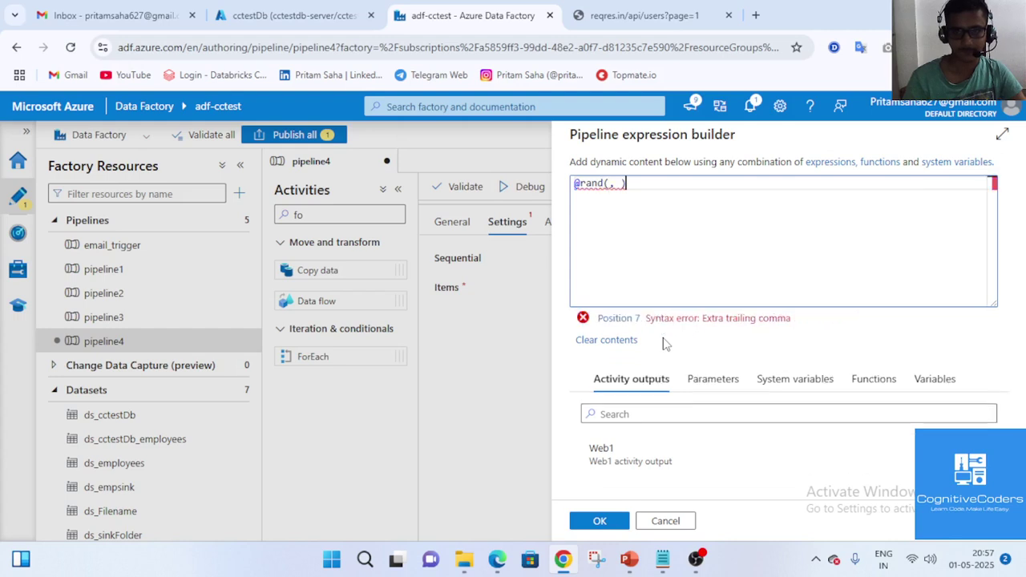
pyautogui.click(608, 184)
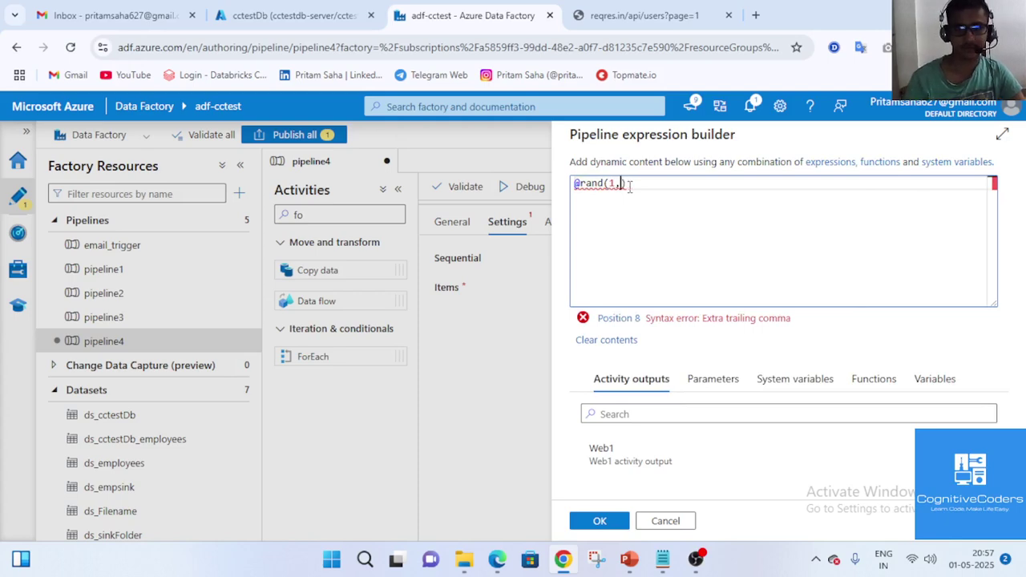
pyautogui.click(662, 558)
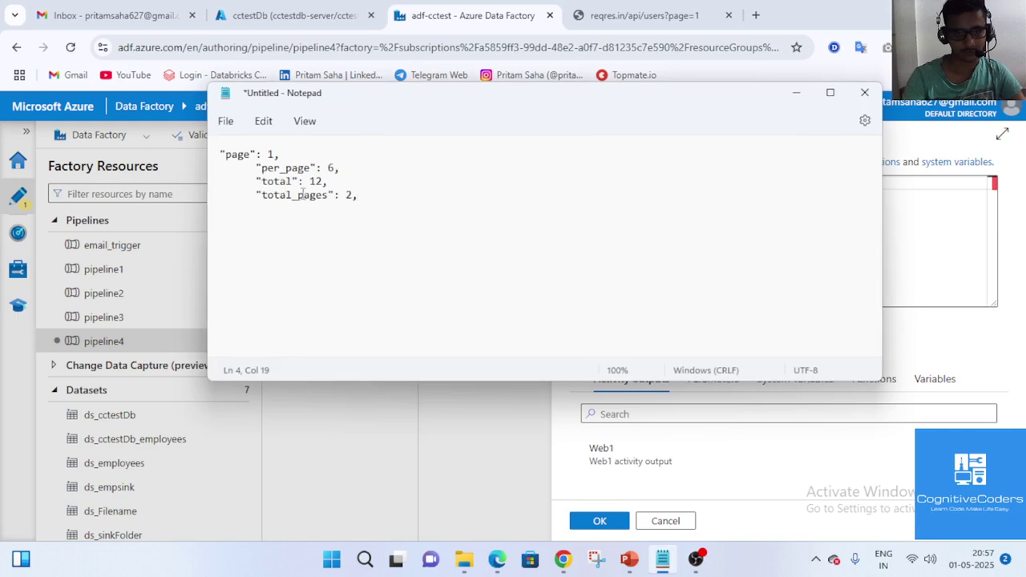
pyautogui.click(796, 92)
pyautogui.click(647, 451)
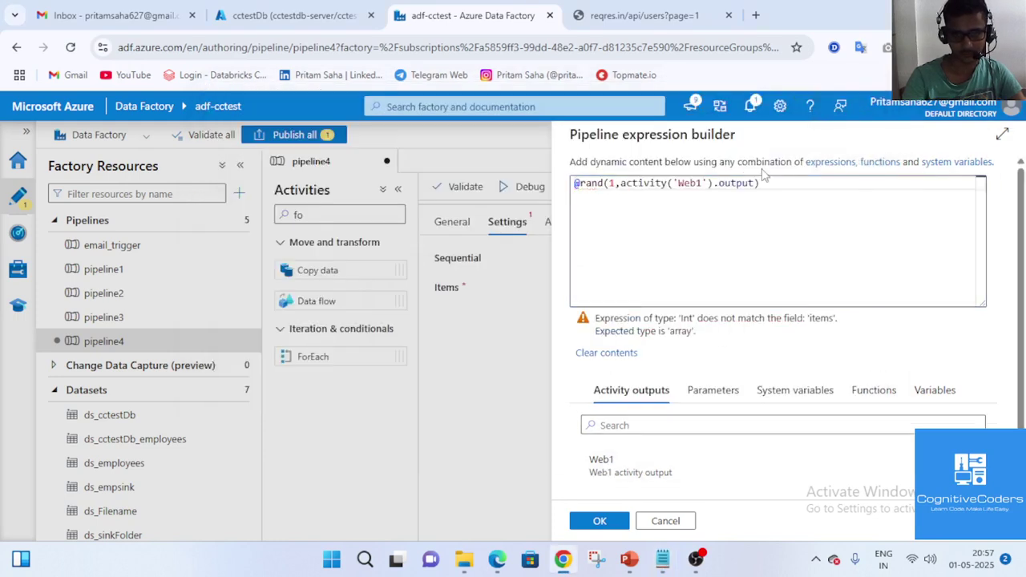
pyautogui.write('.')
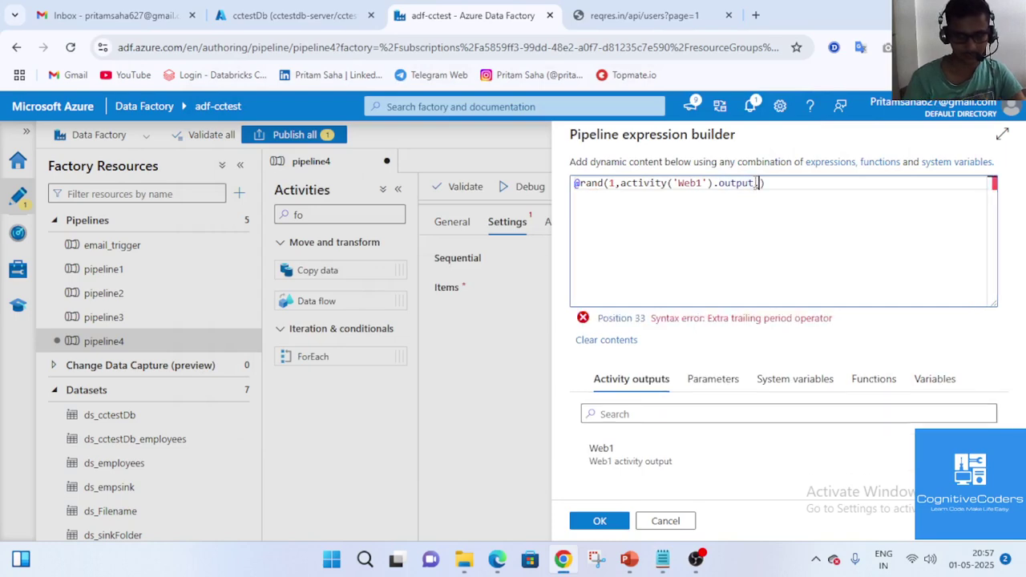
# Copy total_pages from the Notepad notes, append it after the Web1 output in the Items expression, and apply the expression
pyautogui.click(662, 558)
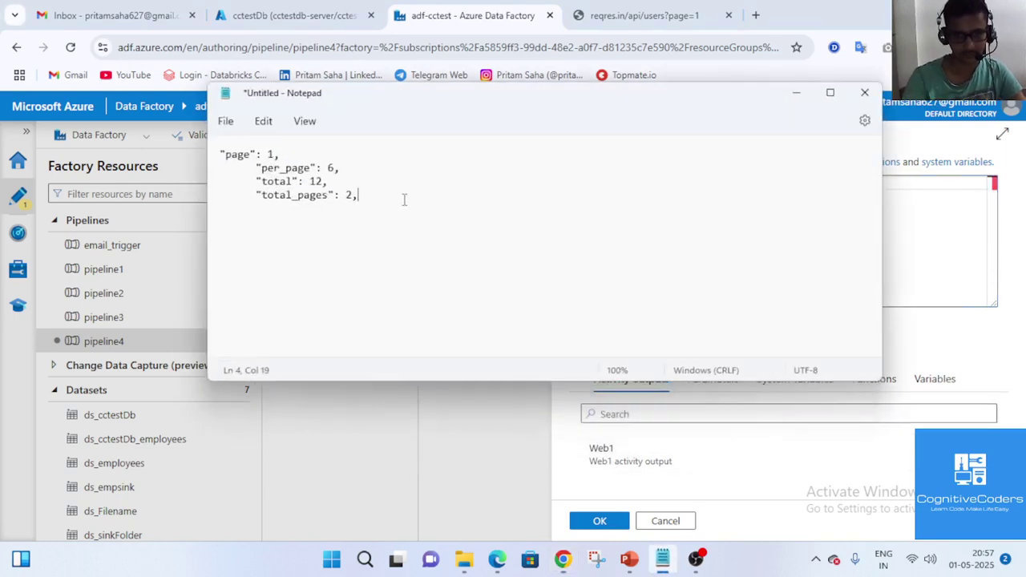
pyautogui.click(293, 199)
pyautogui.doubleClick(294, 200)
pyautogui.press('Left')
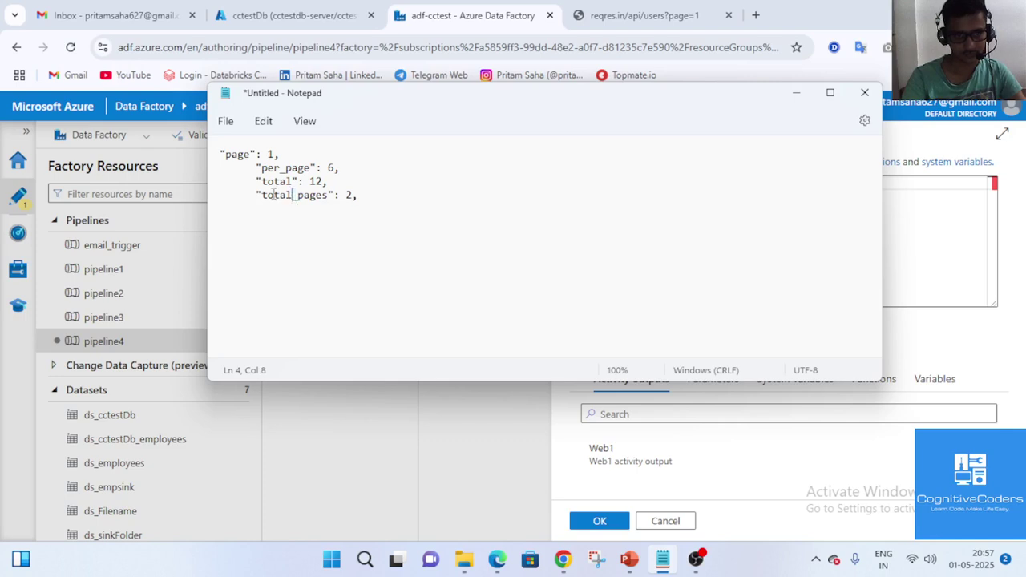
pyautogui.moveTo(266, 195); pyautogui.dragTo(330, 195)
pyautogui.hotkey('ctrl', 'c')
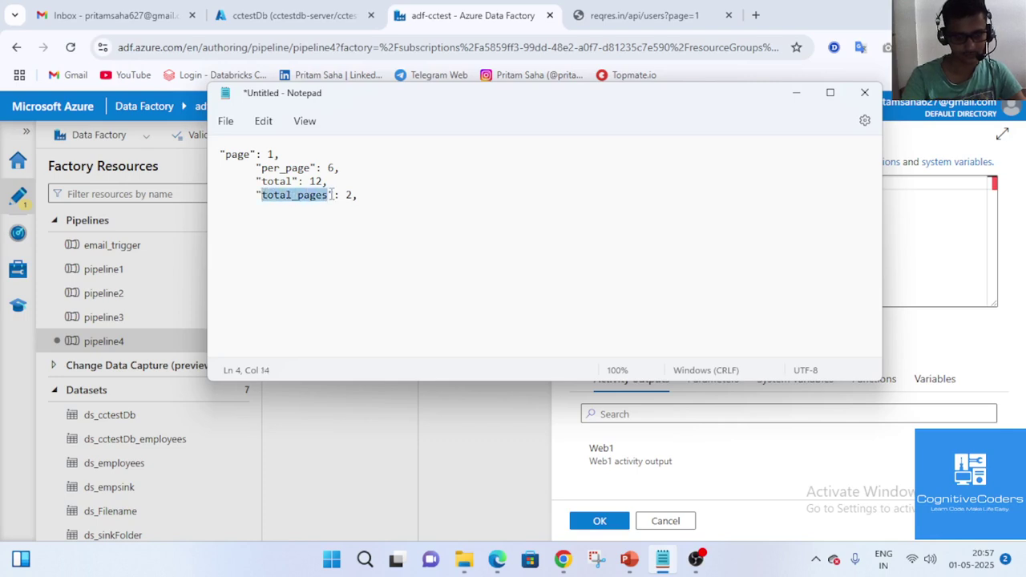
pyautogui.click(796, 92)
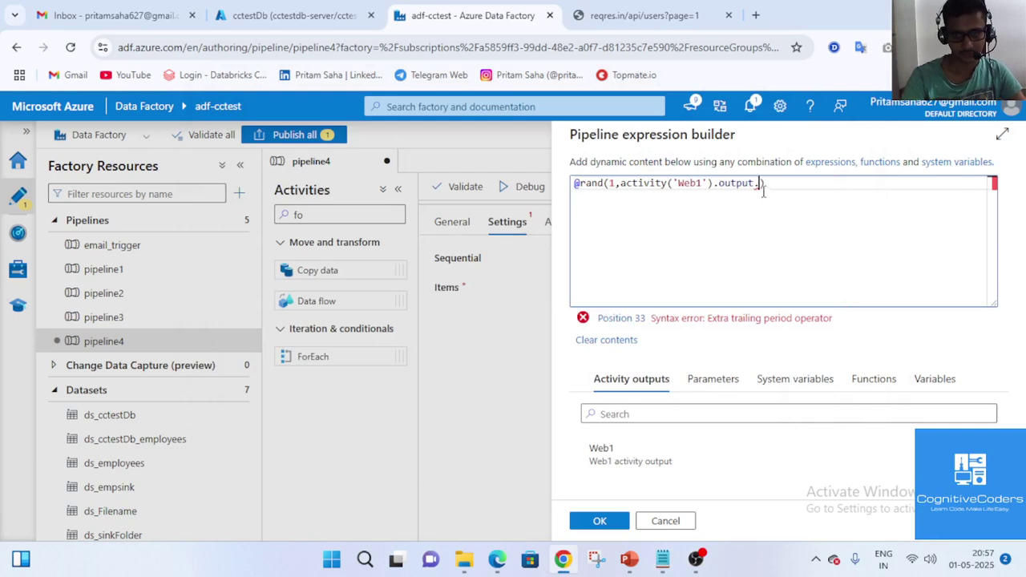
pyautogui.hotkey('ctrl', 'v')
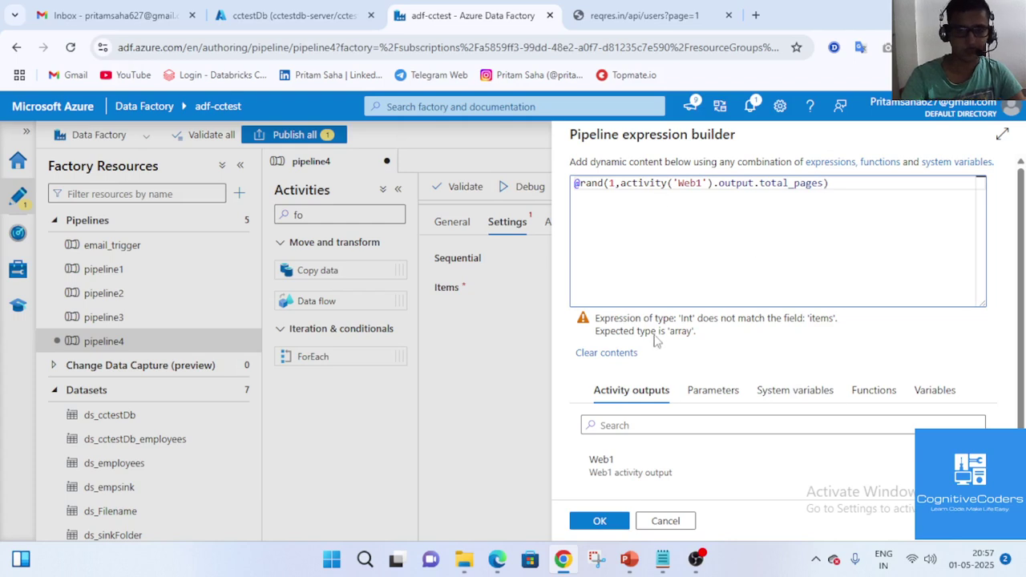
pyautogui.click(601, 521)
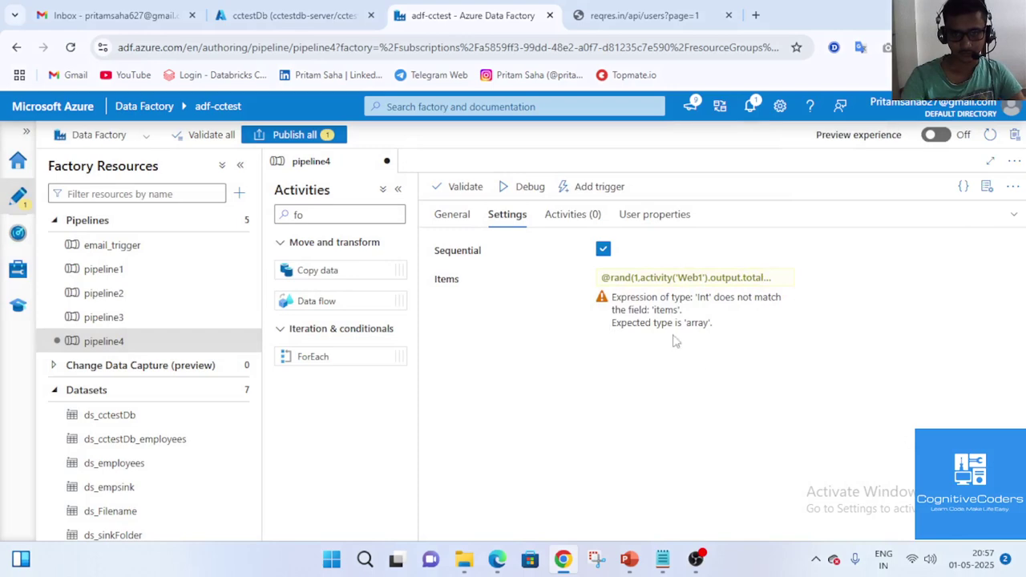
pyautogui.click(723, 278)
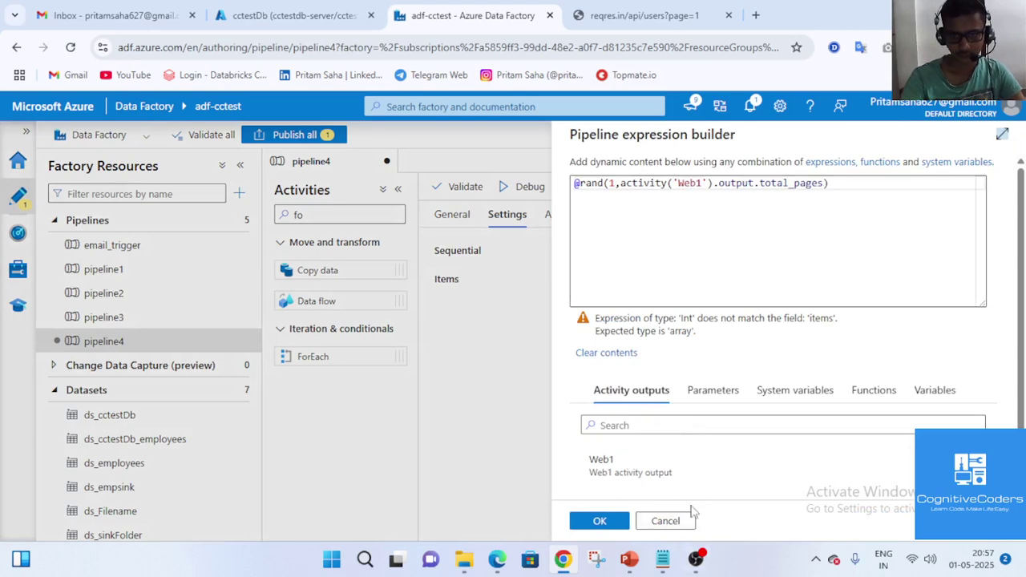
pyautogui.moveTo(695, 558)
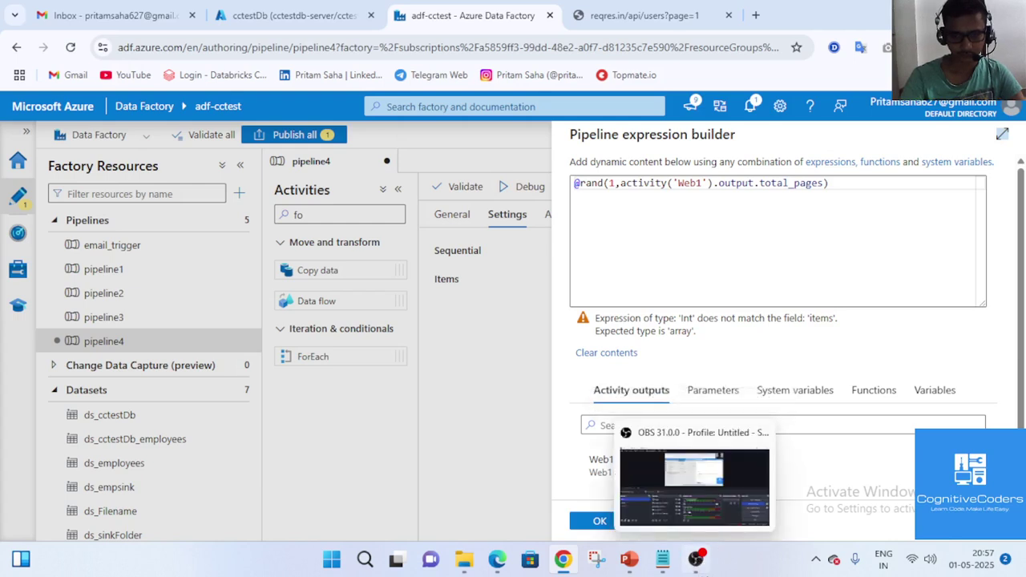
pyautogui.click(707, 568)
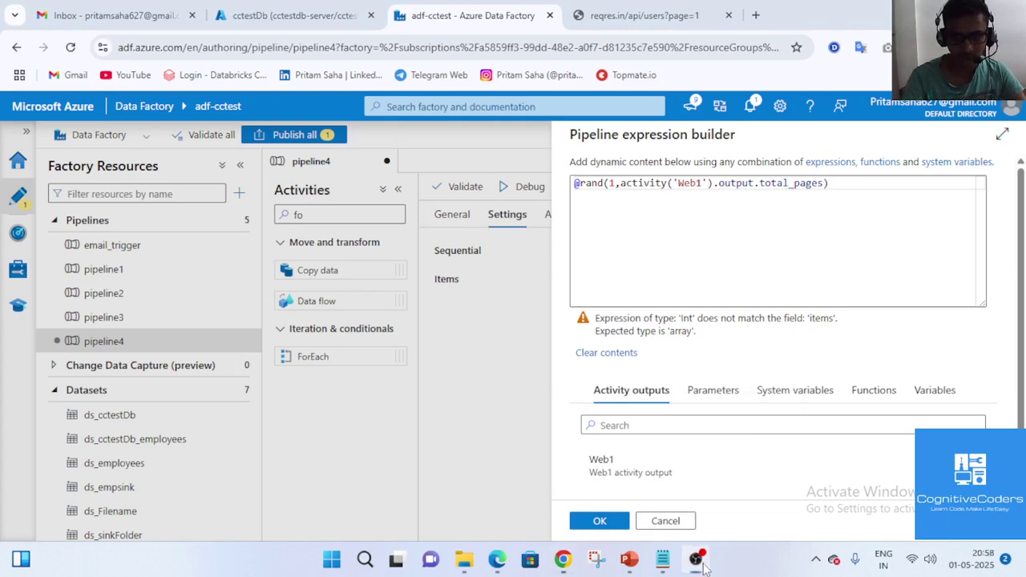
pyautogui.click(621, 230)
pyautogui.click(595, 184)
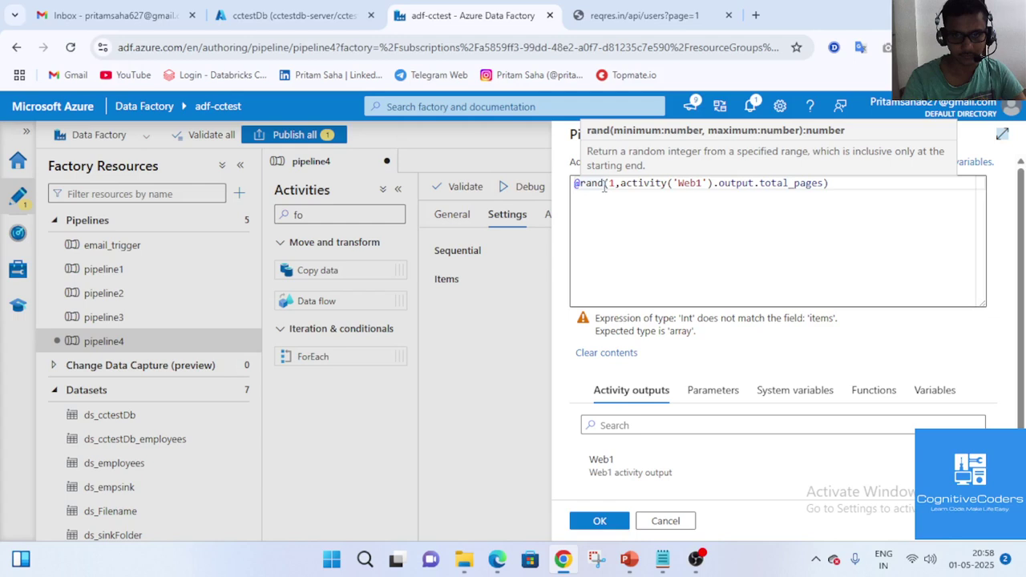
pyautogui.click(599, 186)
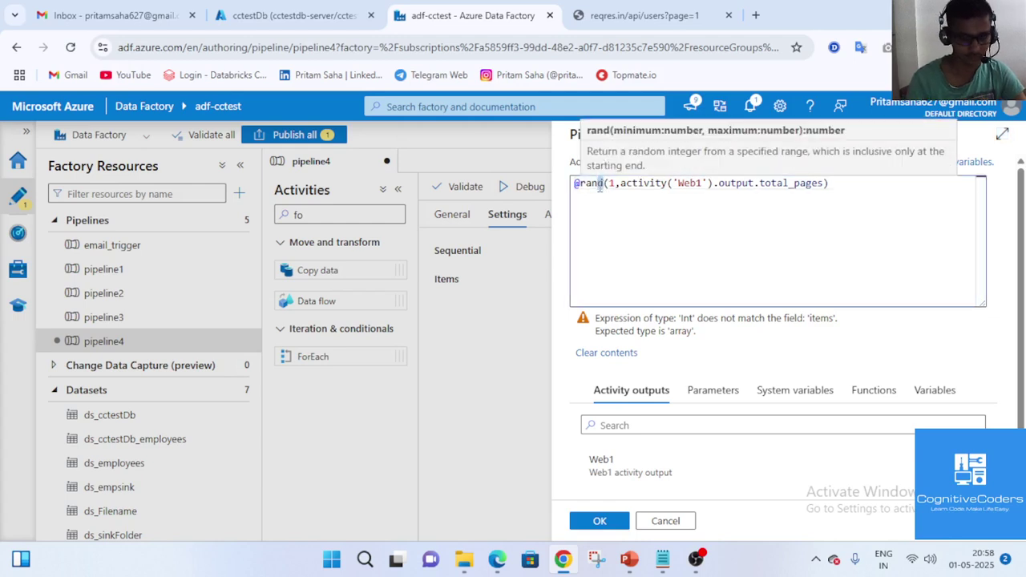
pyautogui.press('Delete')
pyautogui.write('ge')
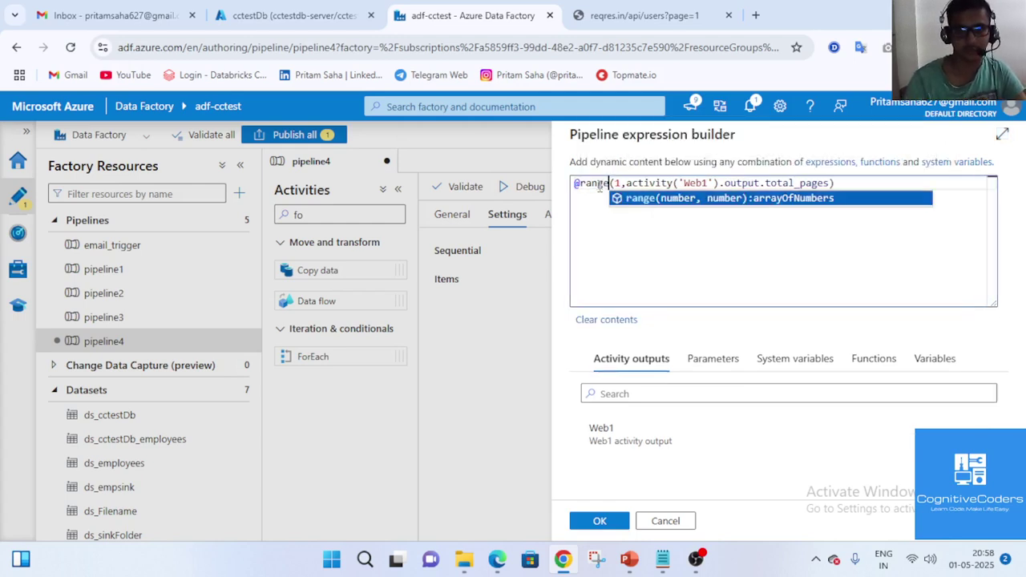
pyautogui.click(660, 269)
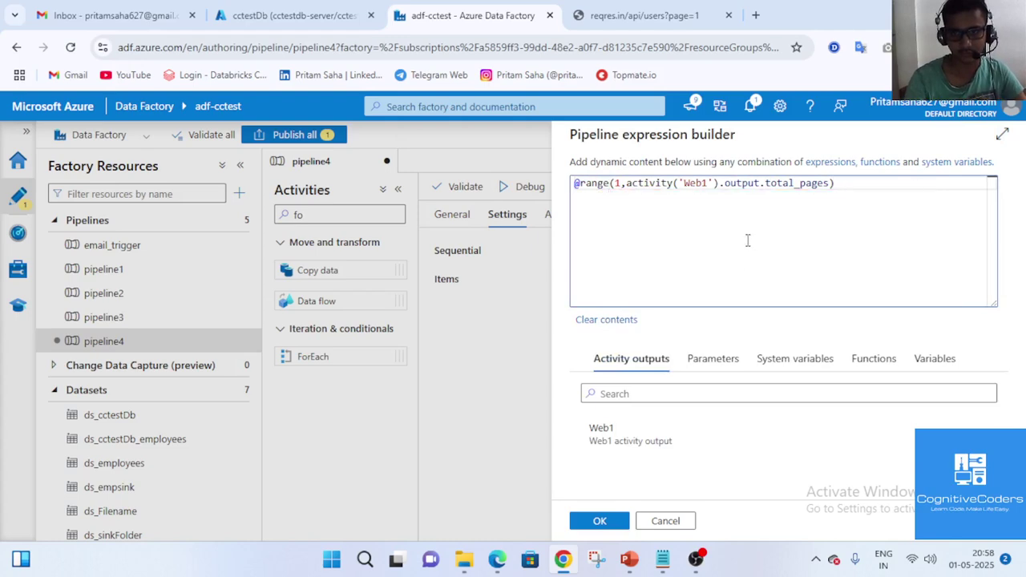
pyautogui.click(600, 521)
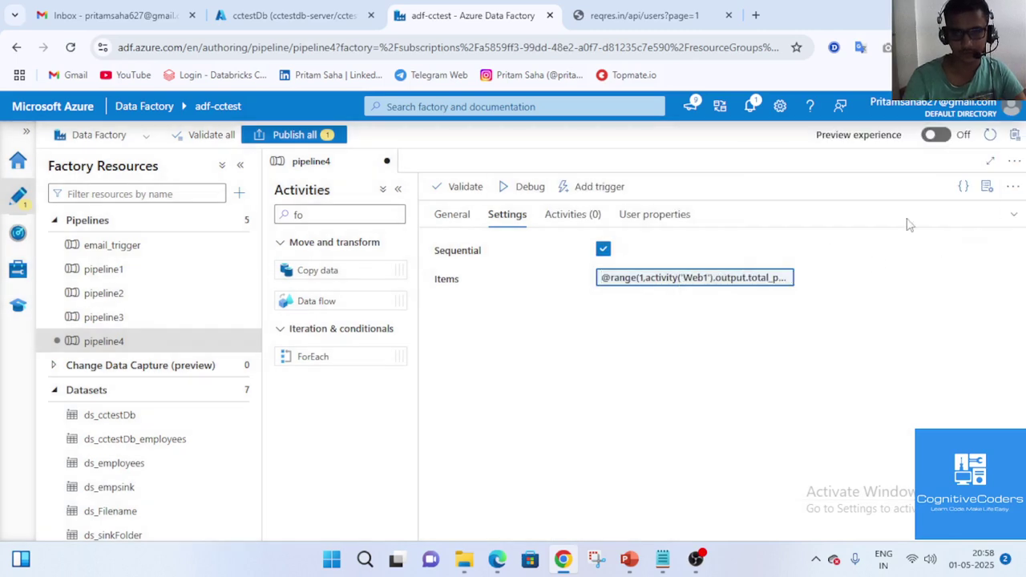
# Open ForEach1's inner activities for editing and add a Copy data activity inside the loop
pyautogui.click(1012, 215)
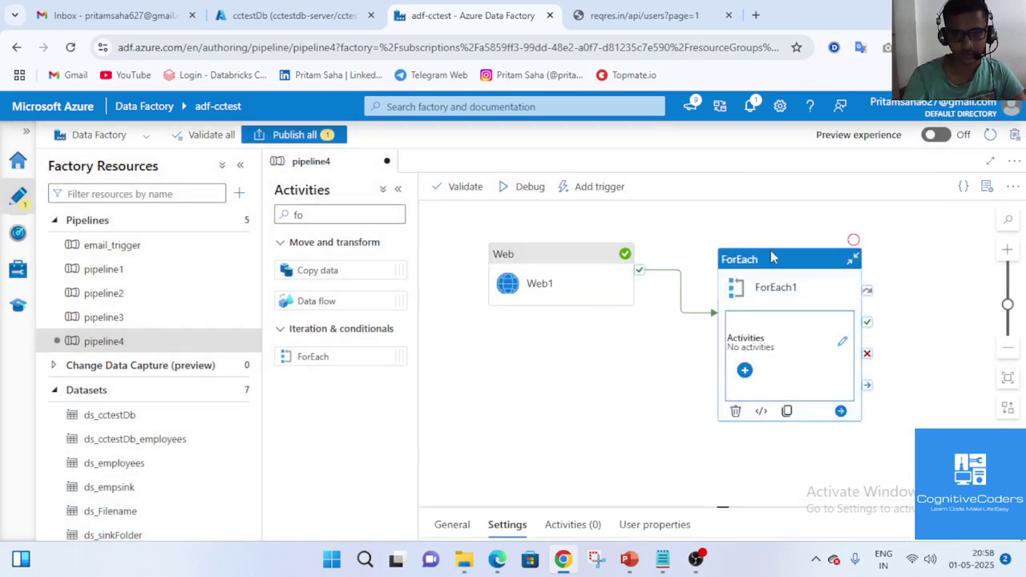
pyautogui.click(841, 342)
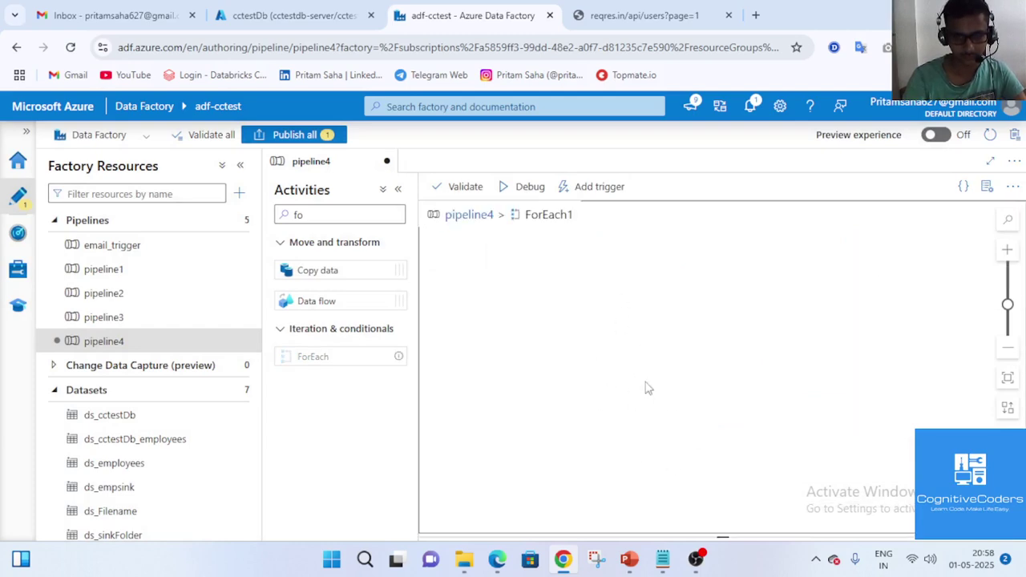
pyautogui.click(367, 220)
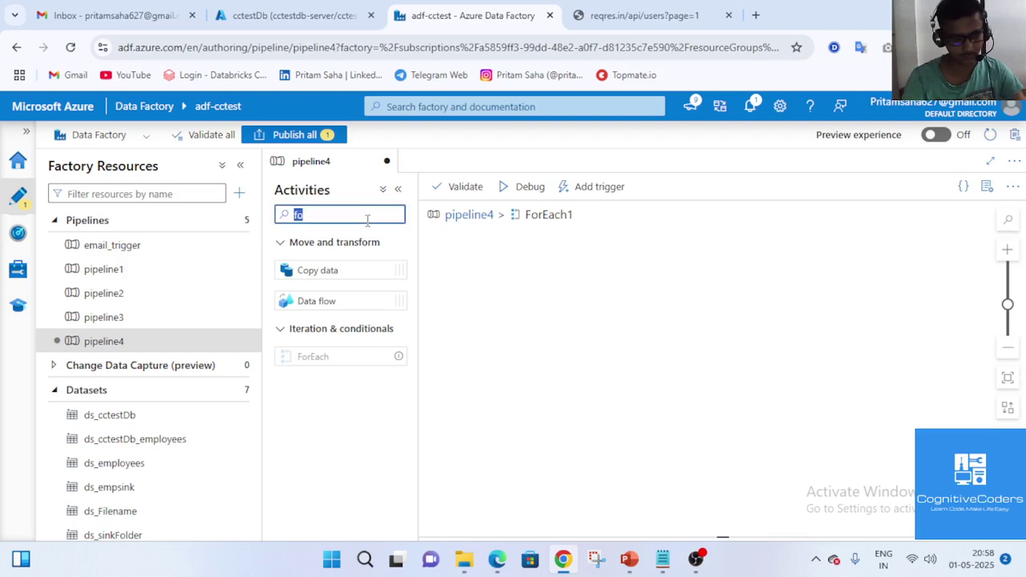
pyautogui.write('co')
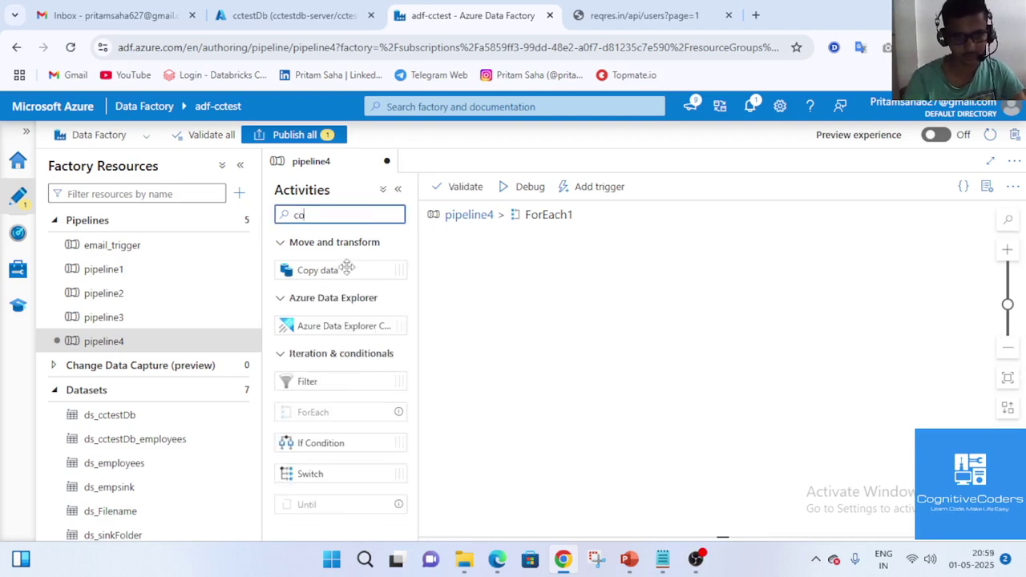
pyautogui.moveTo(343, 269); pyautogui.dragTo(634, 291)
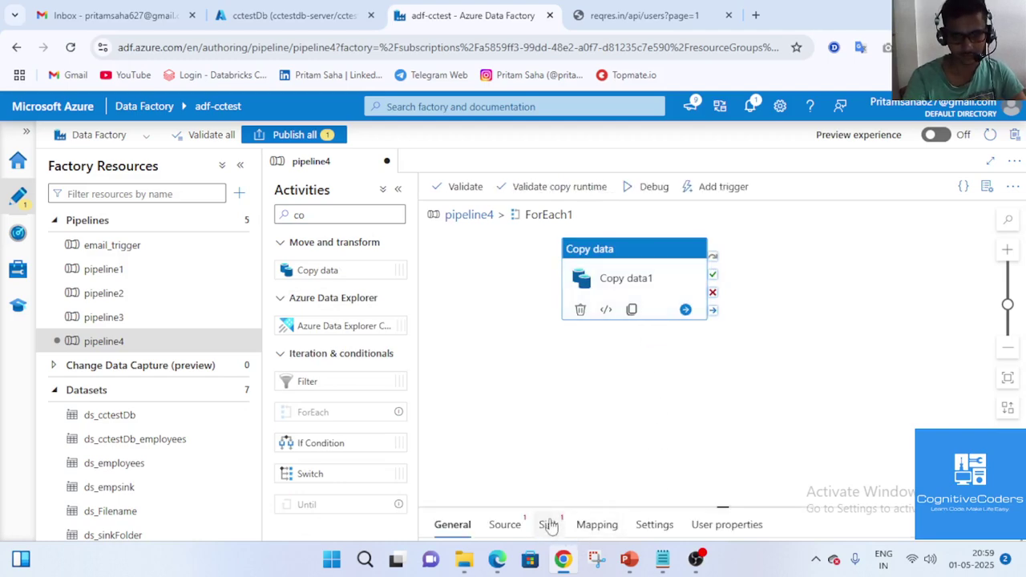
# Start creating a new REST dataset as the source dataset of the Copy data activity
pyautogui.click(506, 524)
pyautogui.click(1015, 529)
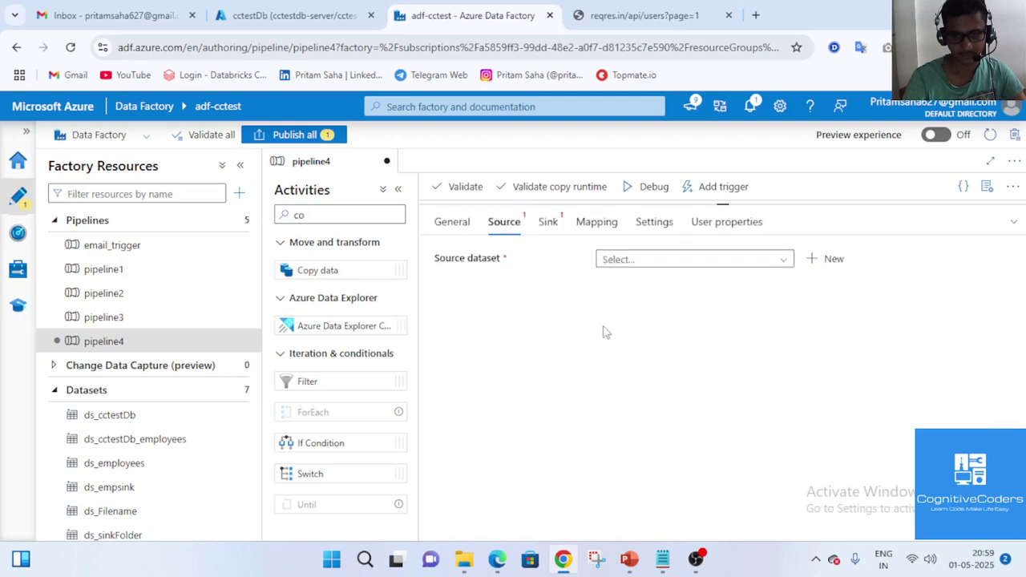
pyautogui.click(825, 259)
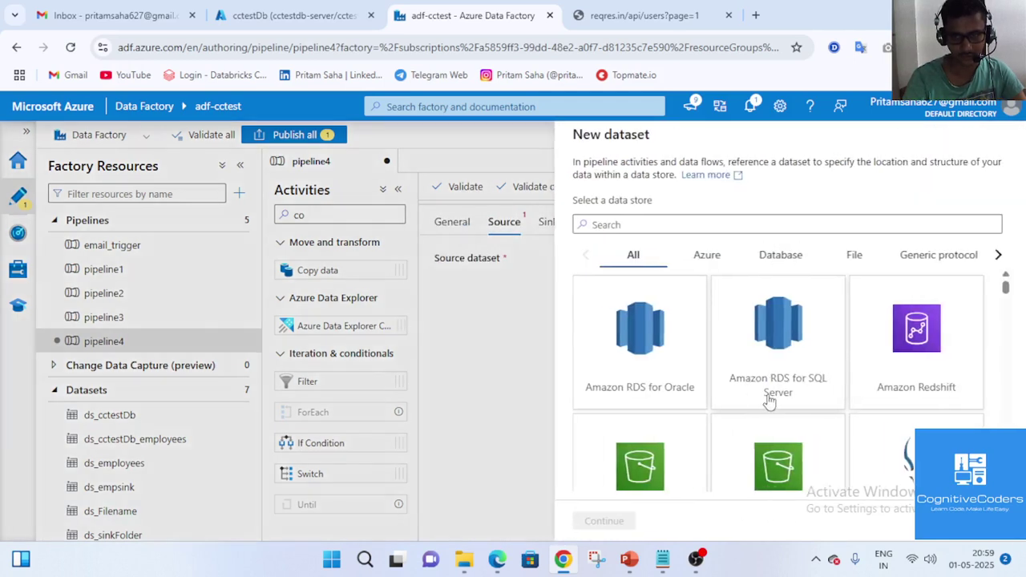
pyautogui.click(711, 218)
pyautogui.write('res')
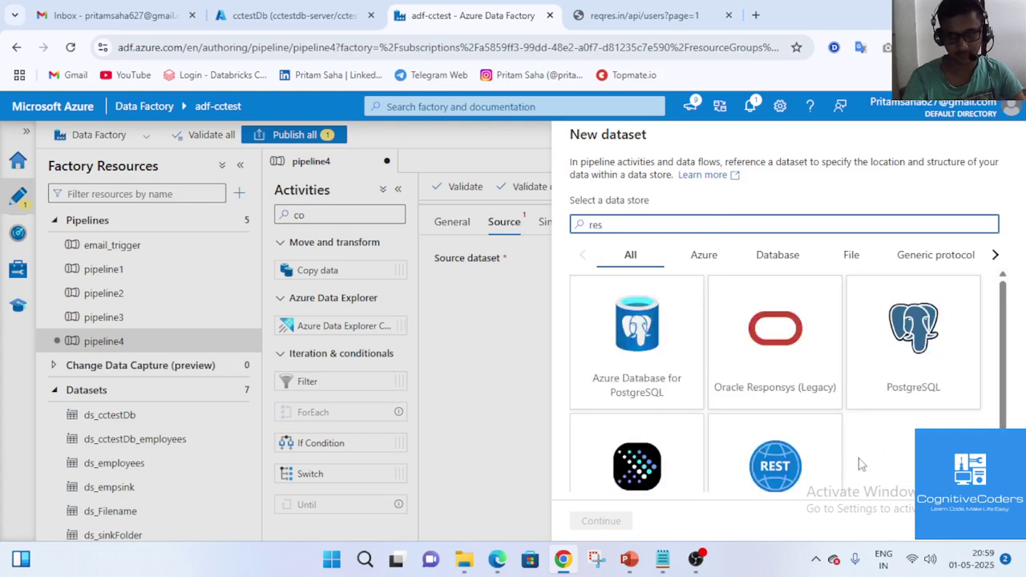
pyautogui.click(813, 461)
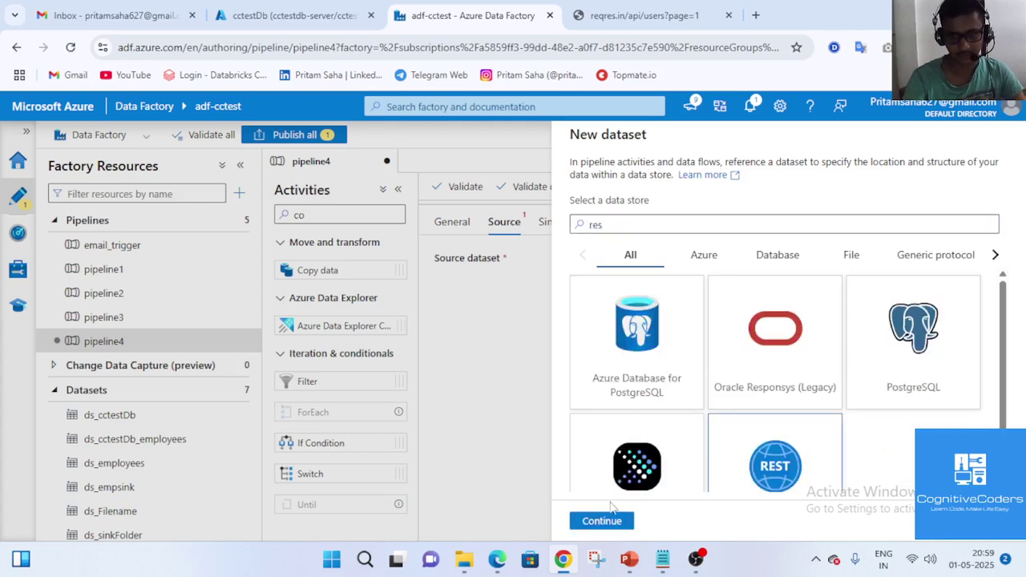
pyautogui.click(603, 521)
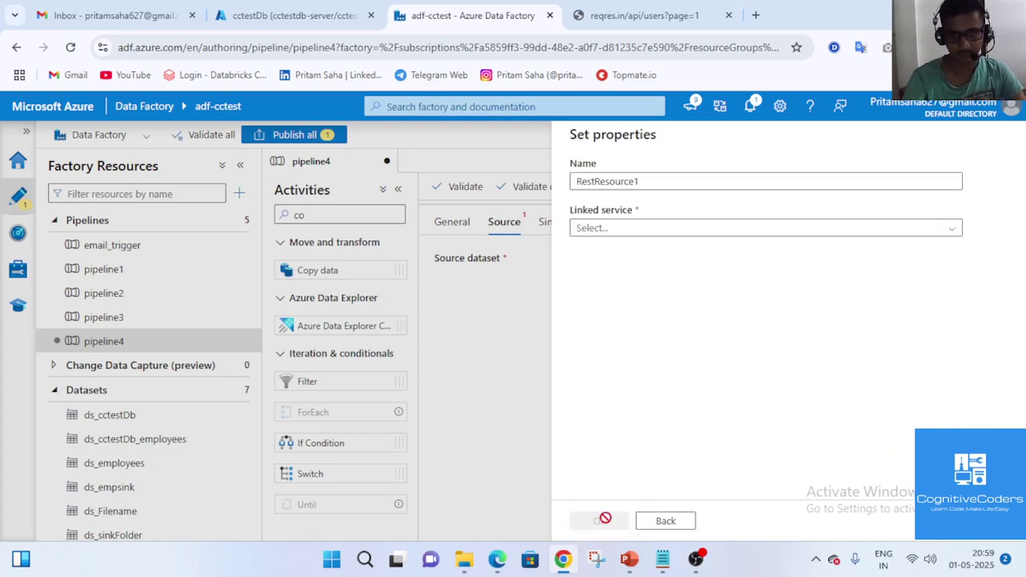
pyautogui.click(650, 227)
pyautogui.click(654, 276)
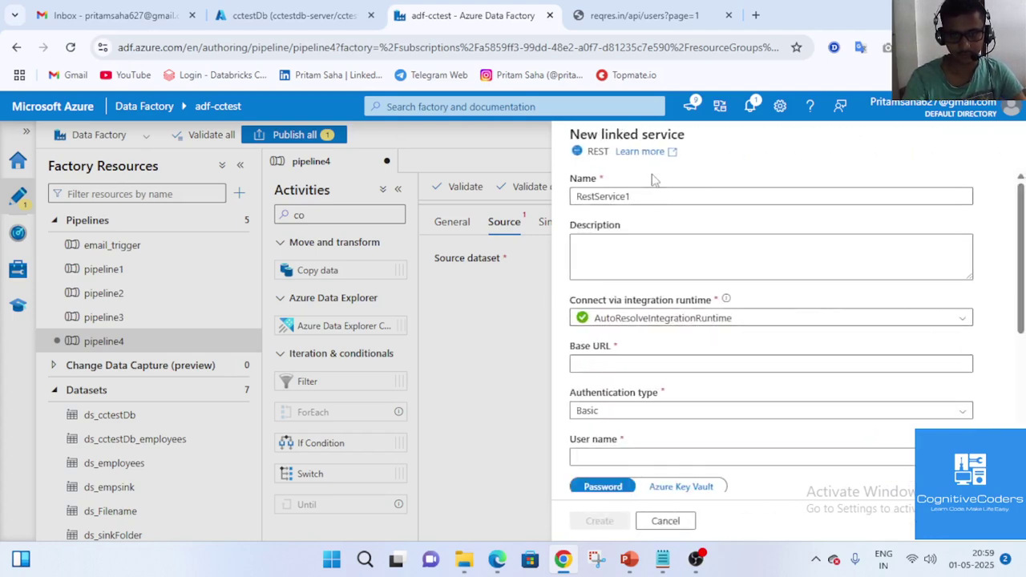
pyautogui.scroll(-2, 704, 302)
pyautogui.click(680, 287)
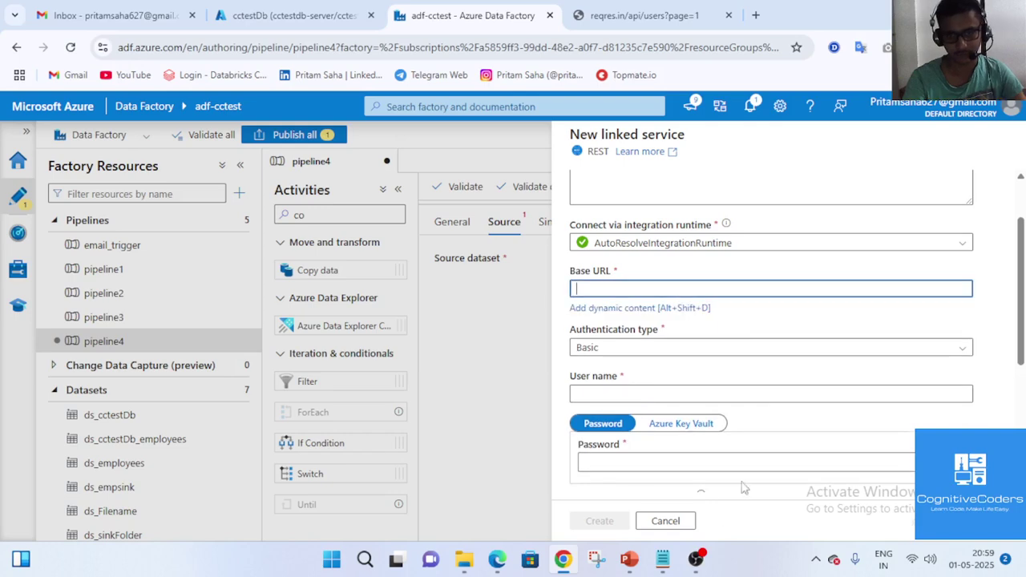
pyautogui.click(593, 15)
pyautogui.click(201, 49)
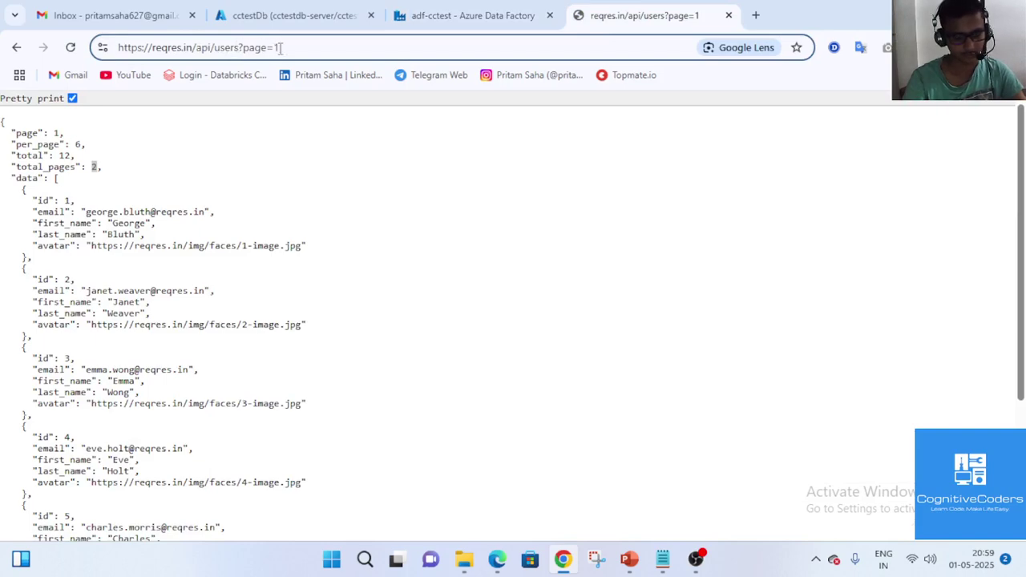
pyautogui.hotkey('ctrl', 'a')
pyautogui.click(529, 15)
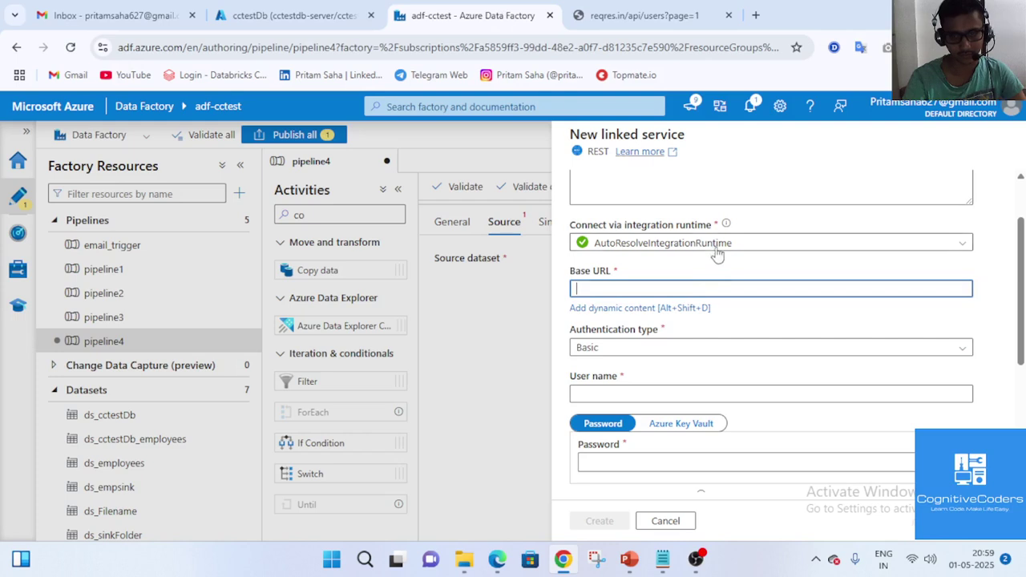
pyautogui.hotkey('ctrl', 'v')
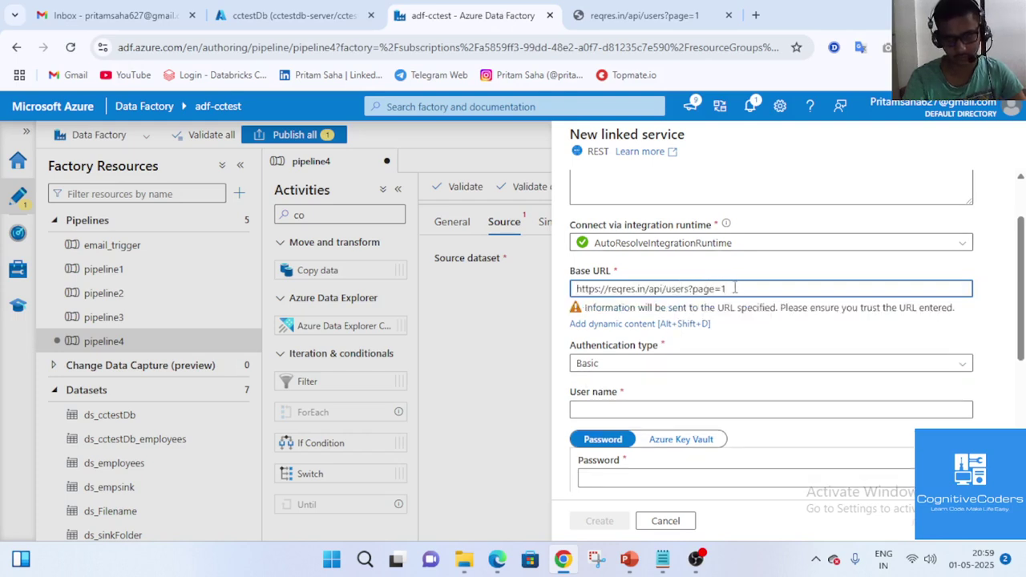
pyautogui.moveTo(727, 288); pyautogui.dragTo(692, 289)
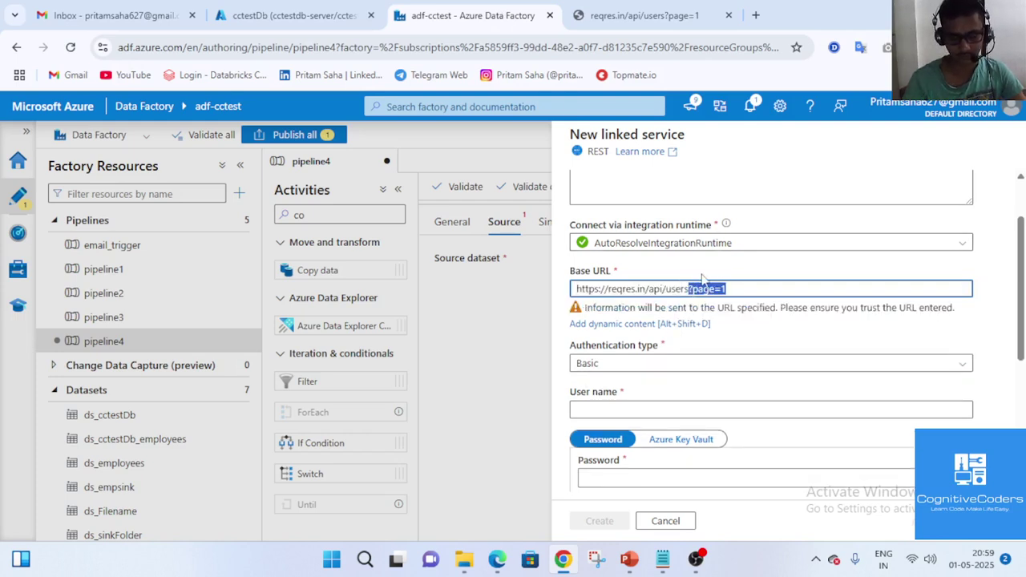
pyautogui.press('BackSpace')
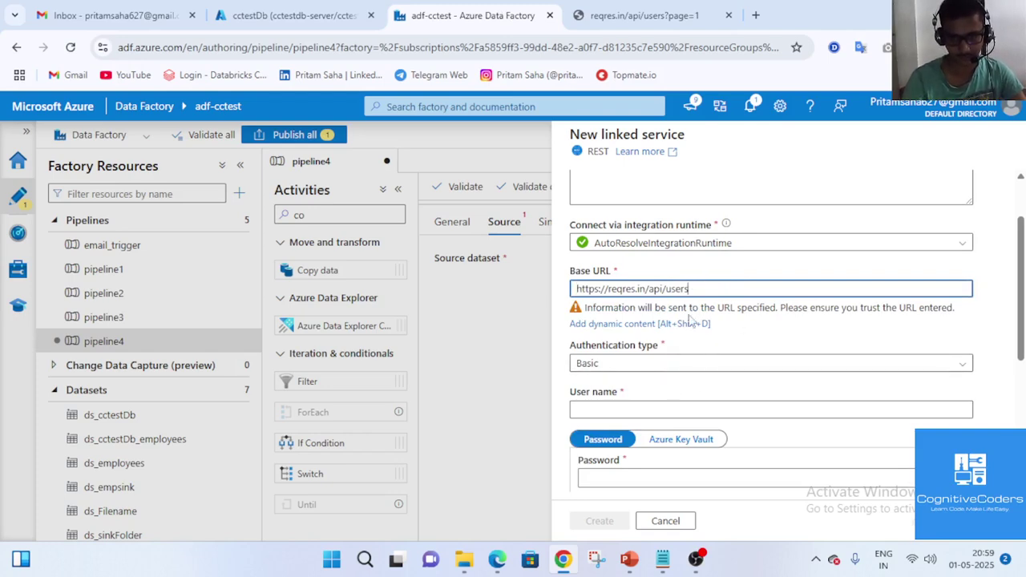
# Set the linked service's authentication type to Anonymous, create the service, and confirm the new REST dataset
pyautogui.scroll(1, 708, 369)
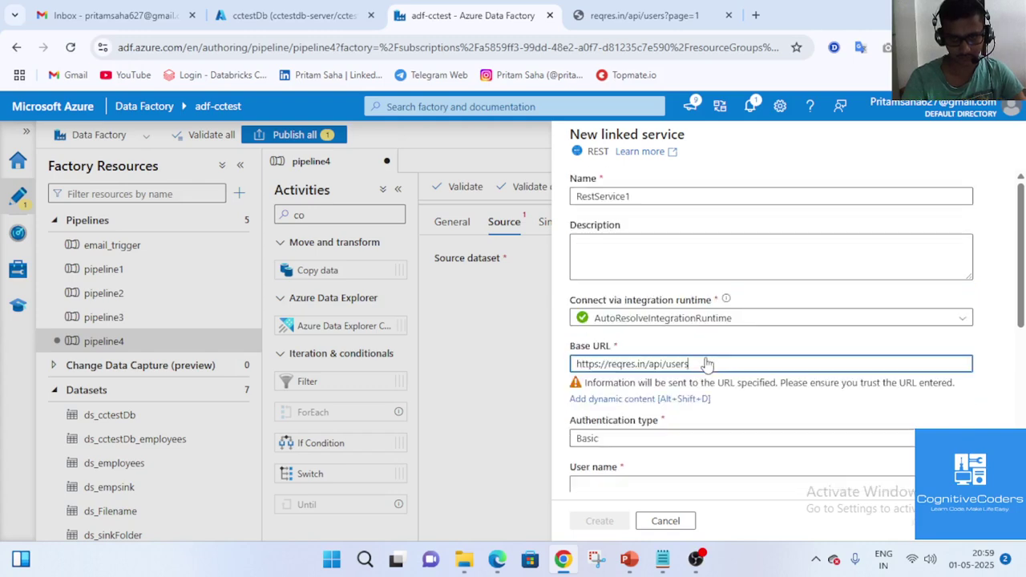
pyautogui.scroll(-1, 707, 365)
pyautogui.click(709, 352)
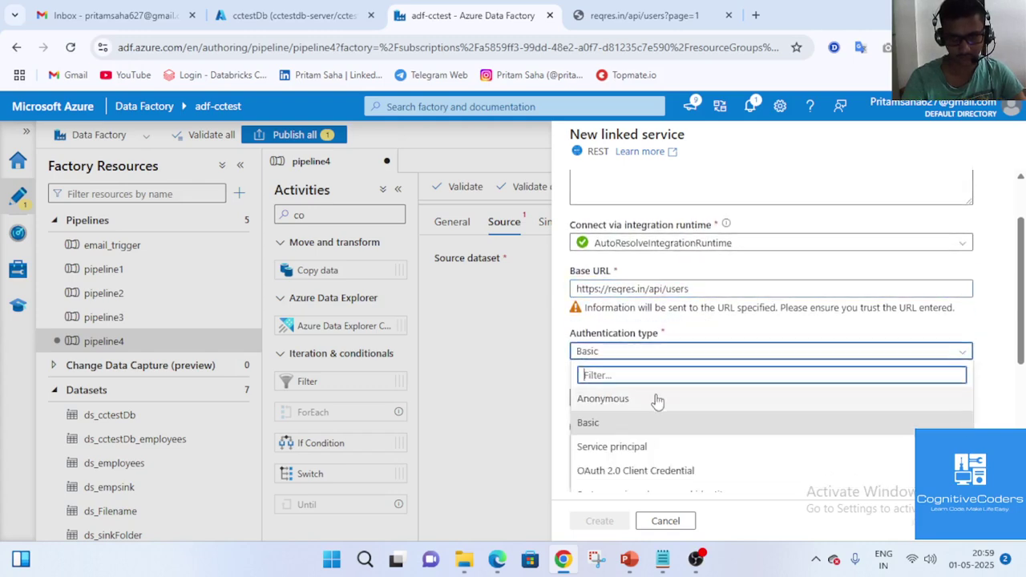
pyautogui.click(657, 398)
pyautogui.scroll(-2, 709, 391)
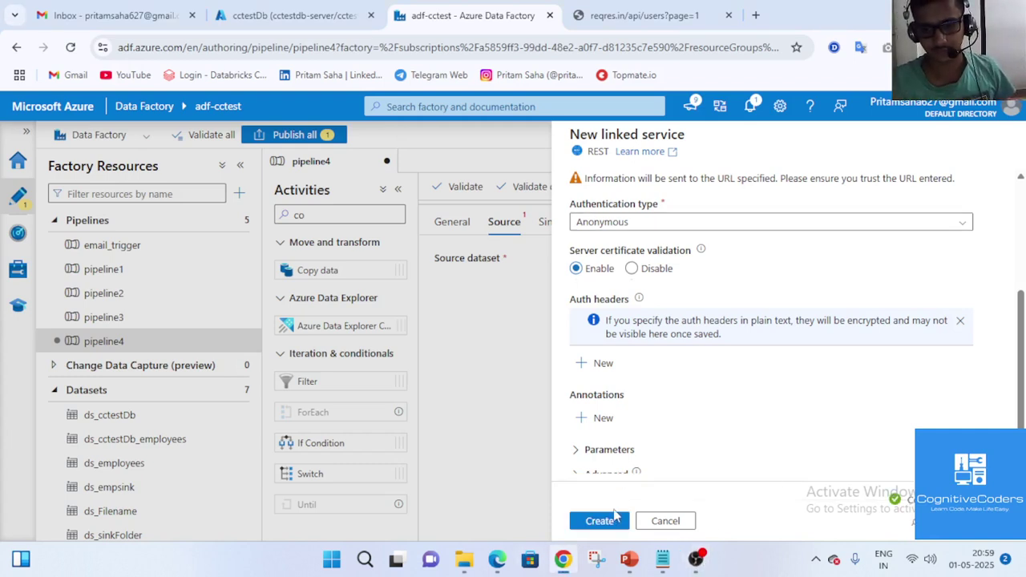
pyautogui.scroll(5, 657, 405)
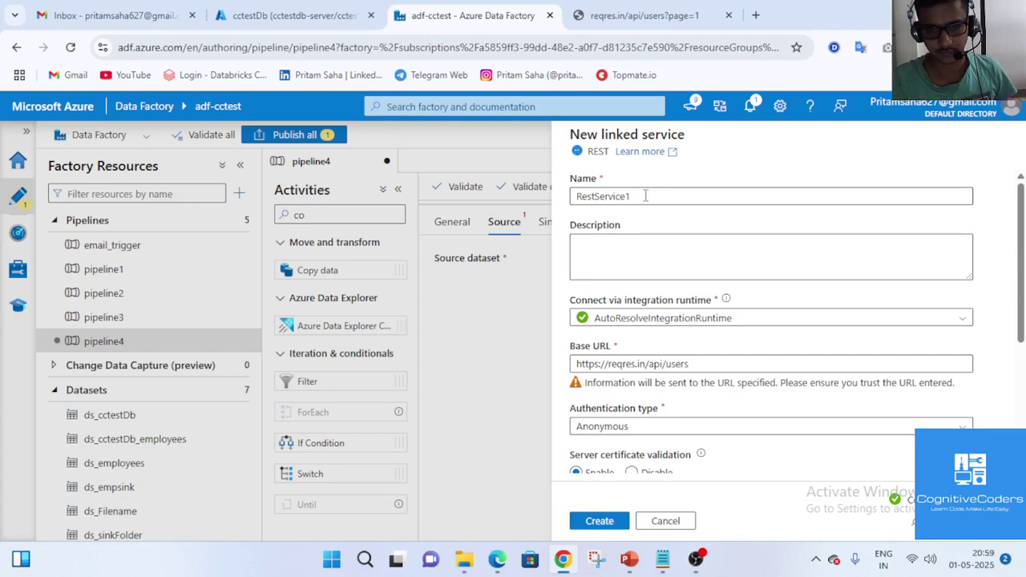
pyautogui.click(607, 525)
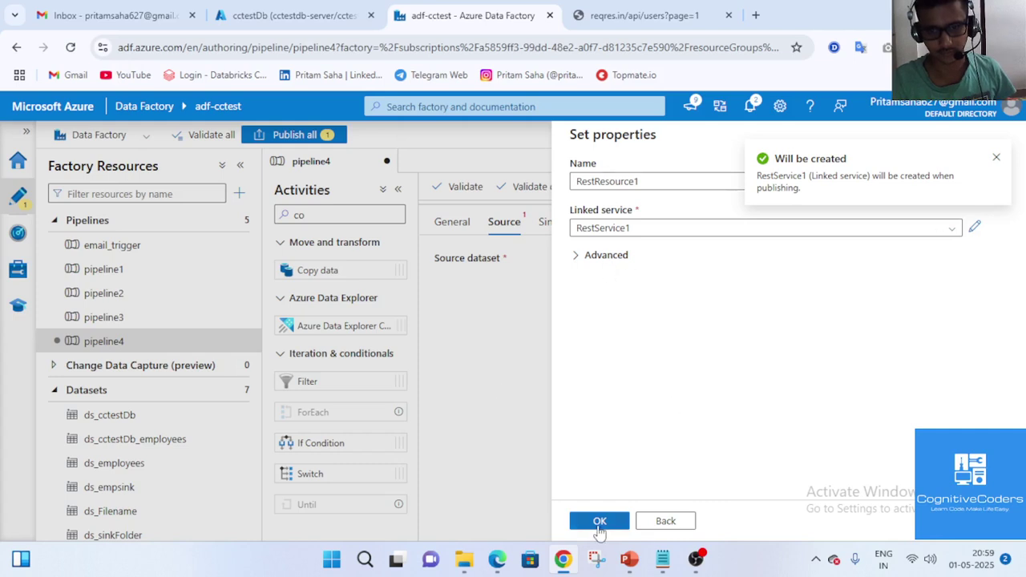
pyautogui.click(600, 522)
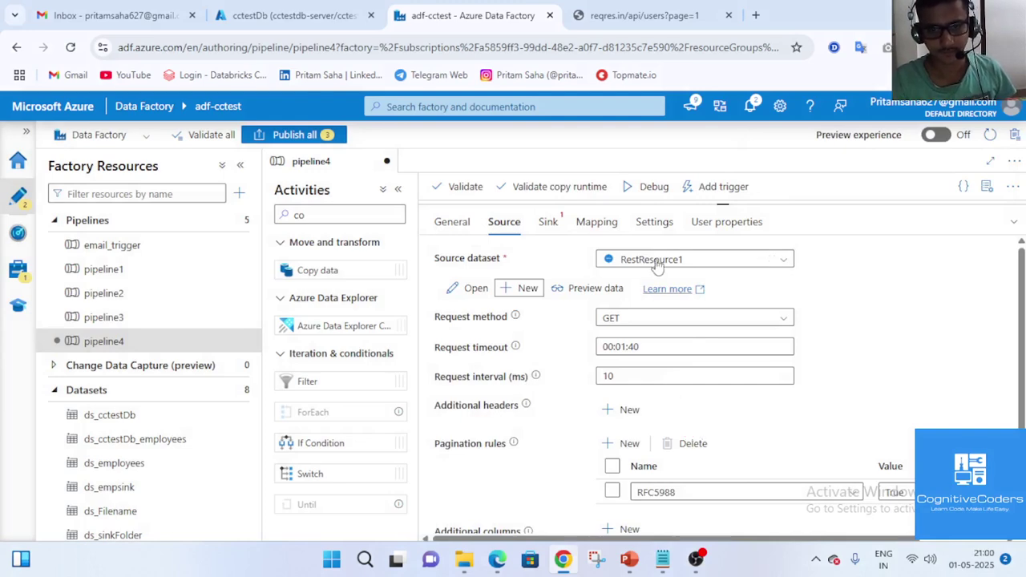
# Open the REST dataset, paste the API URL as its relative URL, trim it to ?page=1, and cut out that remaining text
pyautogui.click(471, 289)
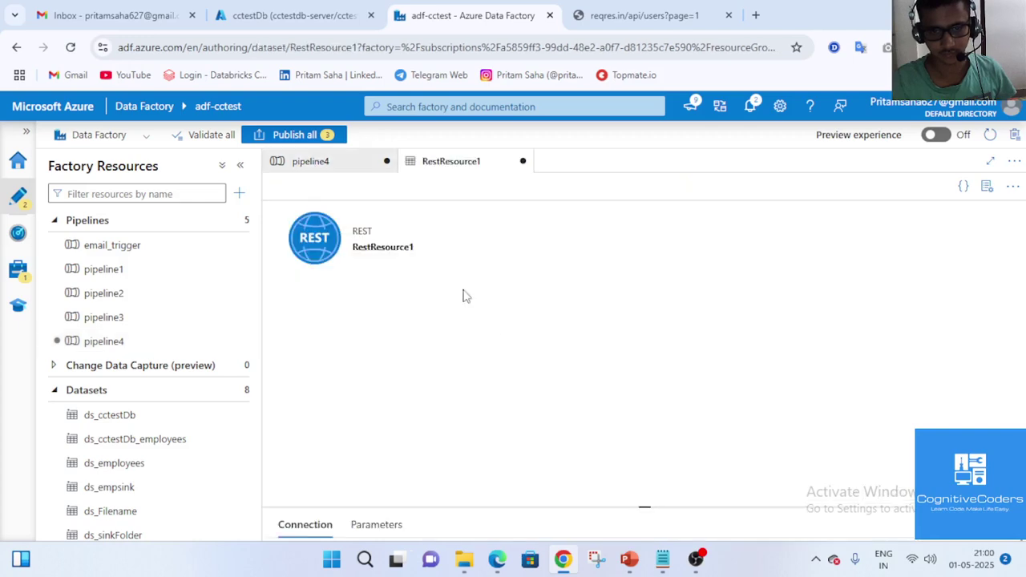
pyautogui.click(987, 186)
pyautogui.click(836, 525)
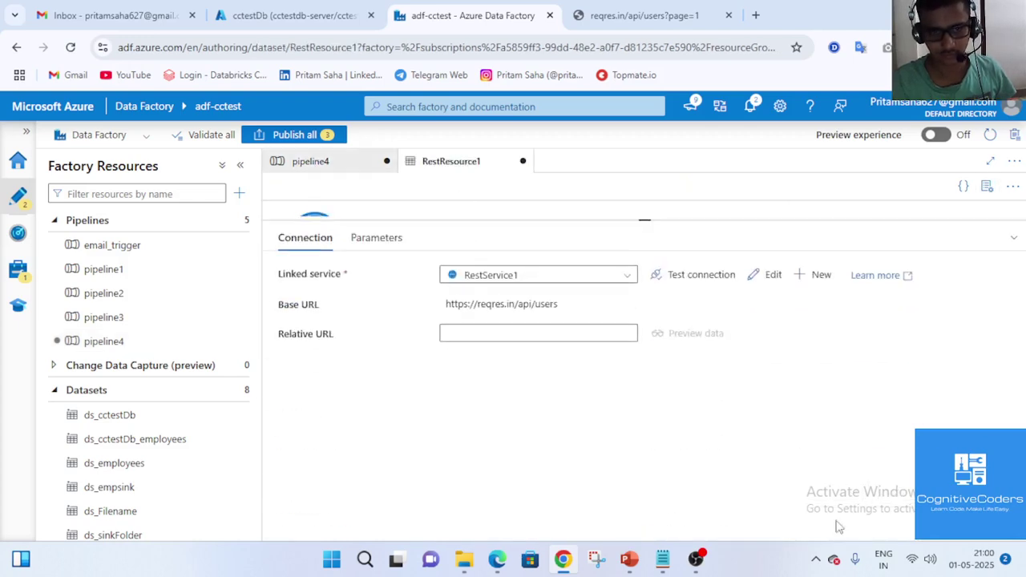
pyautogui.click(444, 317)
pyautogui.hotkey('ctrl', 'v')
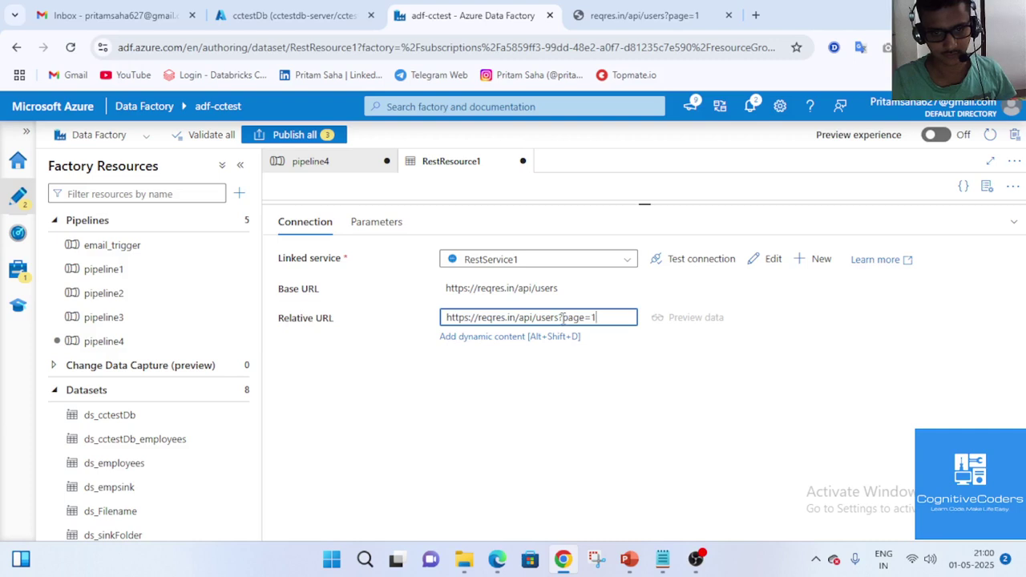
pyautogui.moveTo(560, 317); pyautogui.dragTo(425, 320)
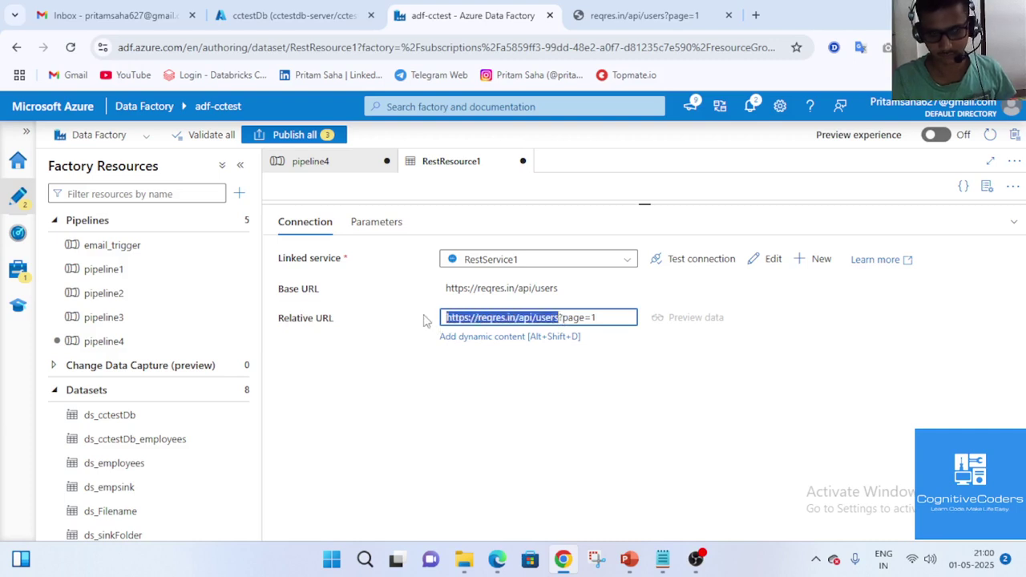
pyautogui.press('BackSpace')
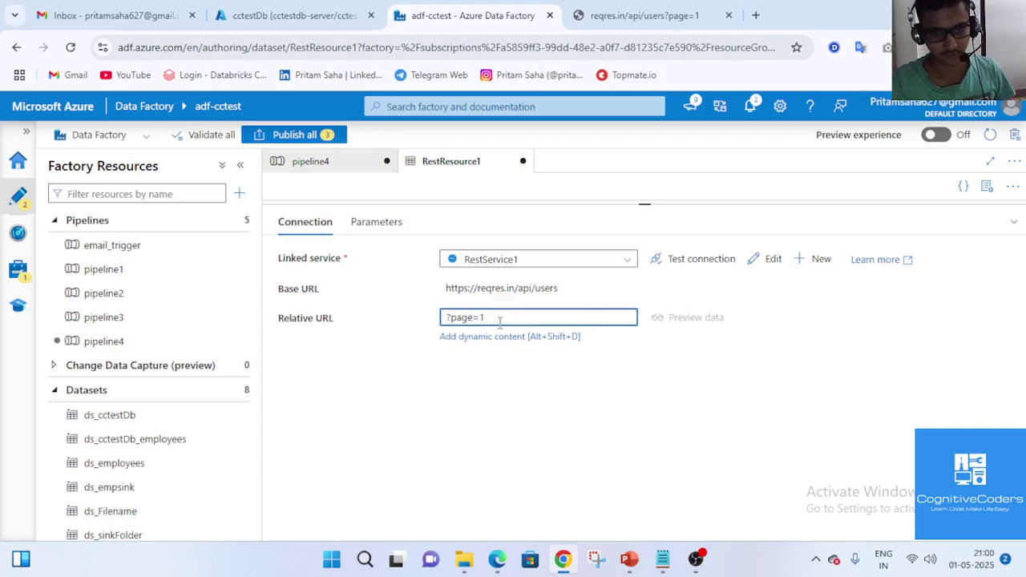
pyautogui.hotkey('ctrl', 'a')
pyautogui.hotkey('ctrl', 'c')
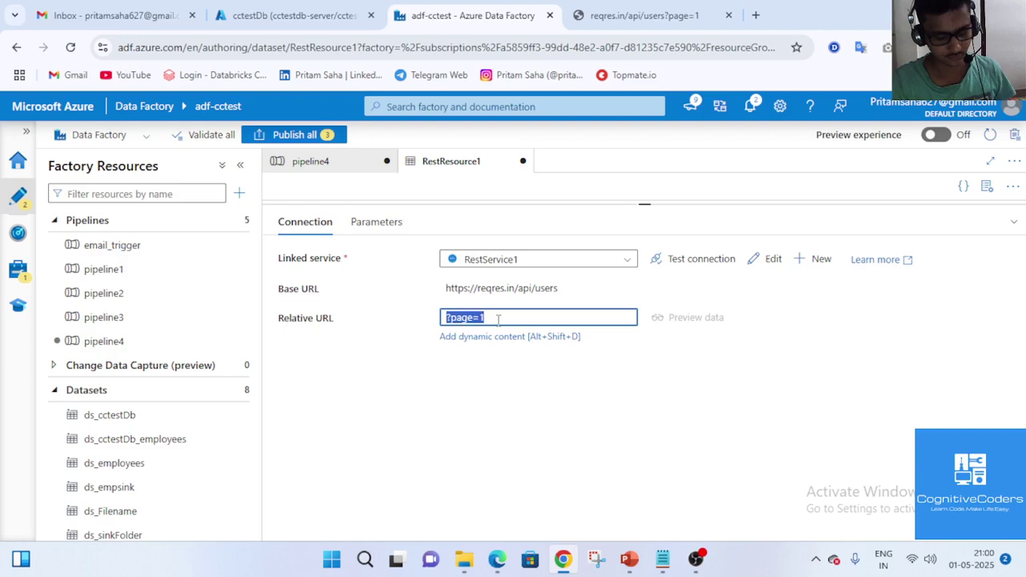
pyautogui.press('BackSpace')
# Add a string parameter named pageNo to the REST dataset
pyautogui.click(398, 224)
pyautogui.click(309, 262)
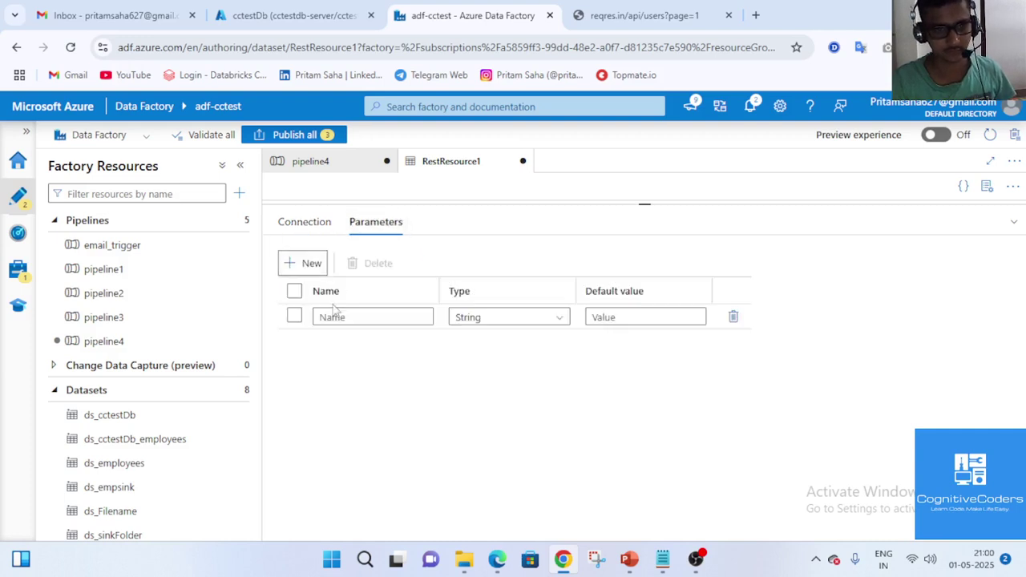
pyautogui.click(368, 318)
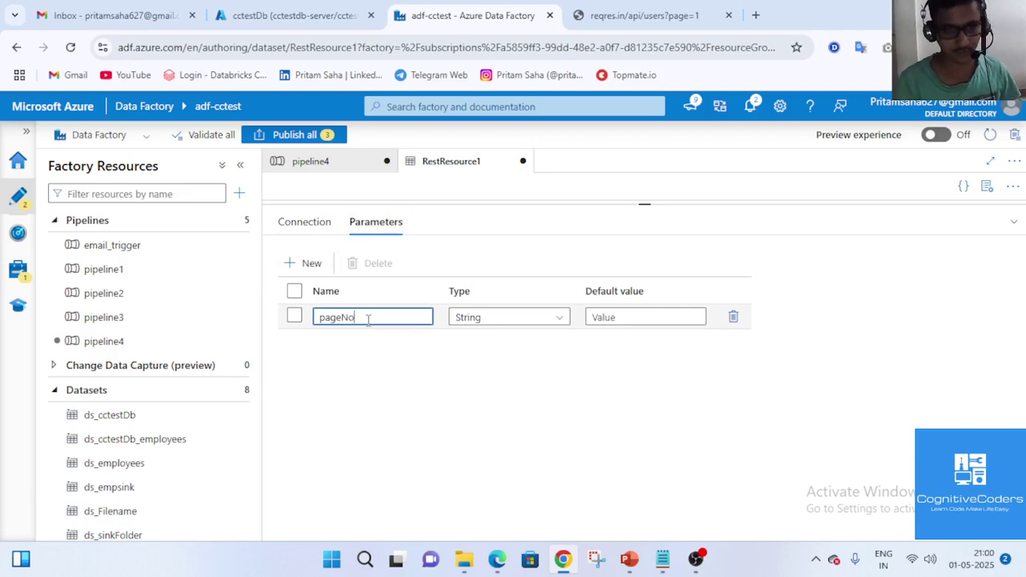
pyautogui.click(305, 222)
pyautogui.click(568, 321)
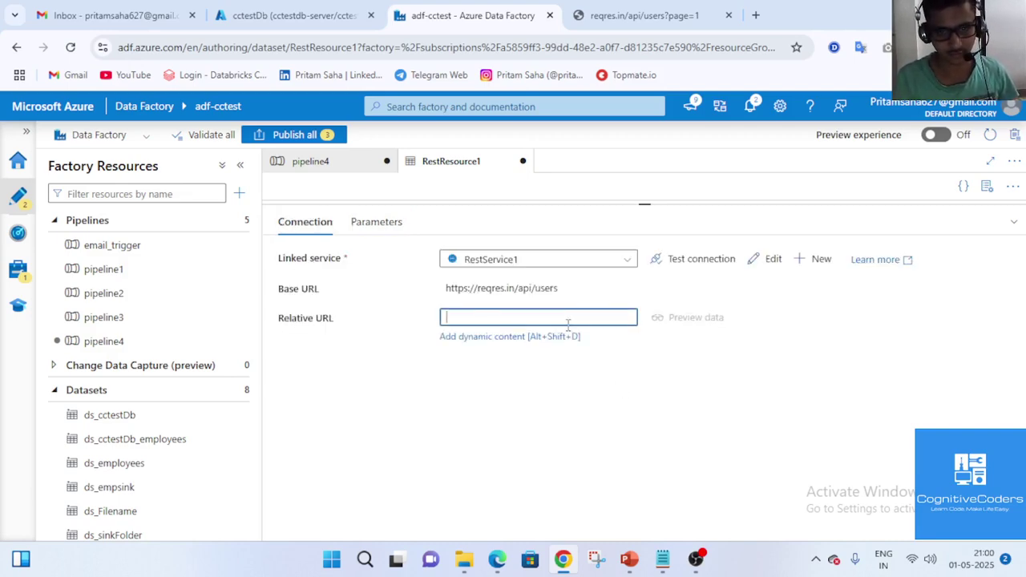
pyautogui.click(561, 336)
pyautogui.click(609, 428)
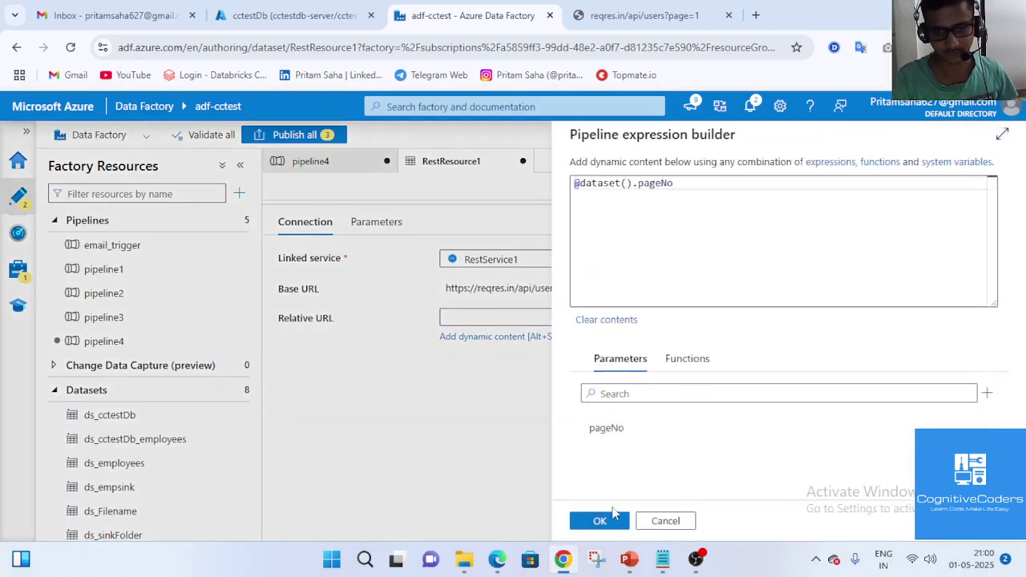
pyautogui.click(607, 520)
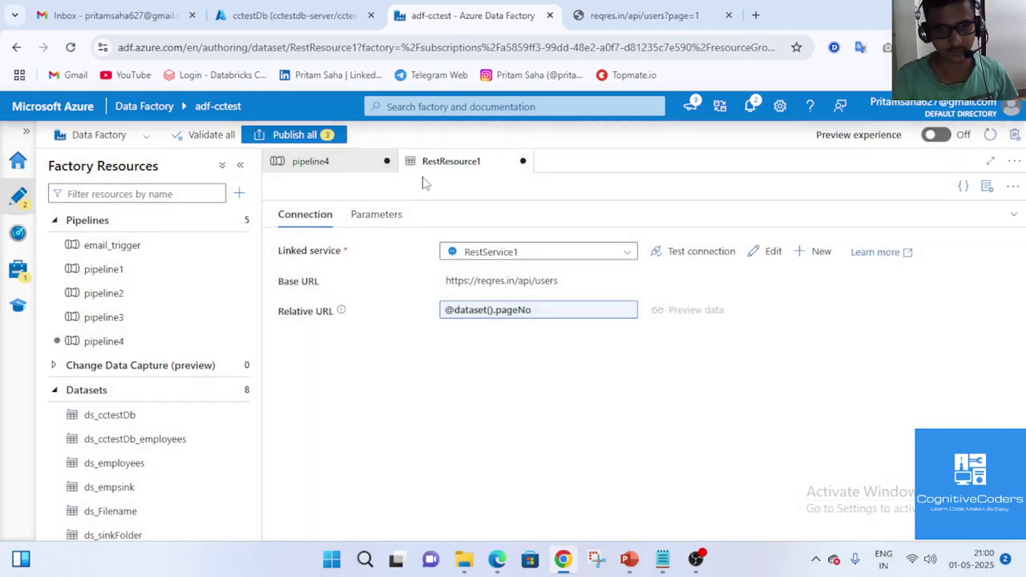
# Set the pageNo dataset property in pipeline4's Copy data source to ?page=1 and preview the source data
pyautogui.click(314, 164)
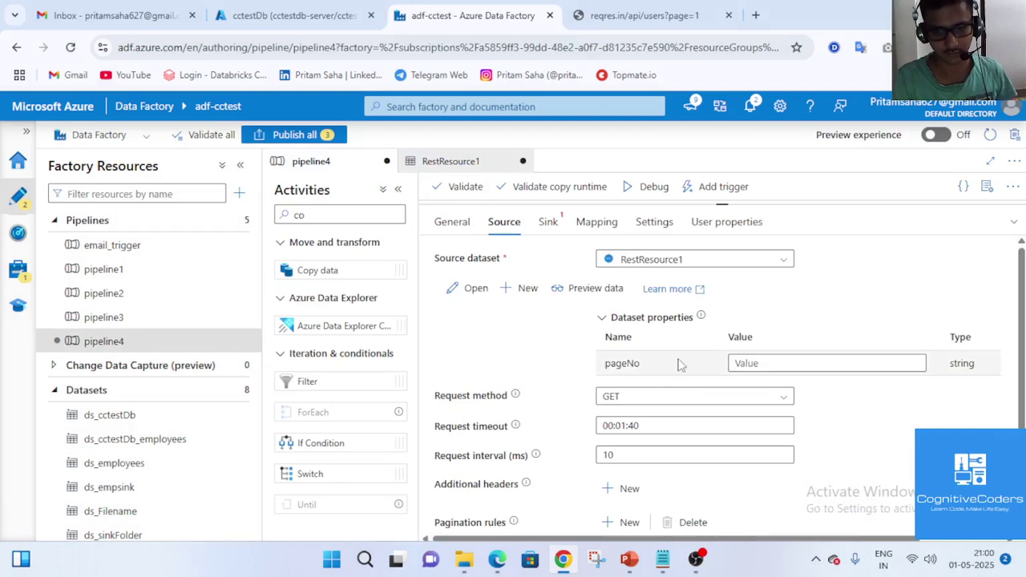
pyautogui.click(755, 364)
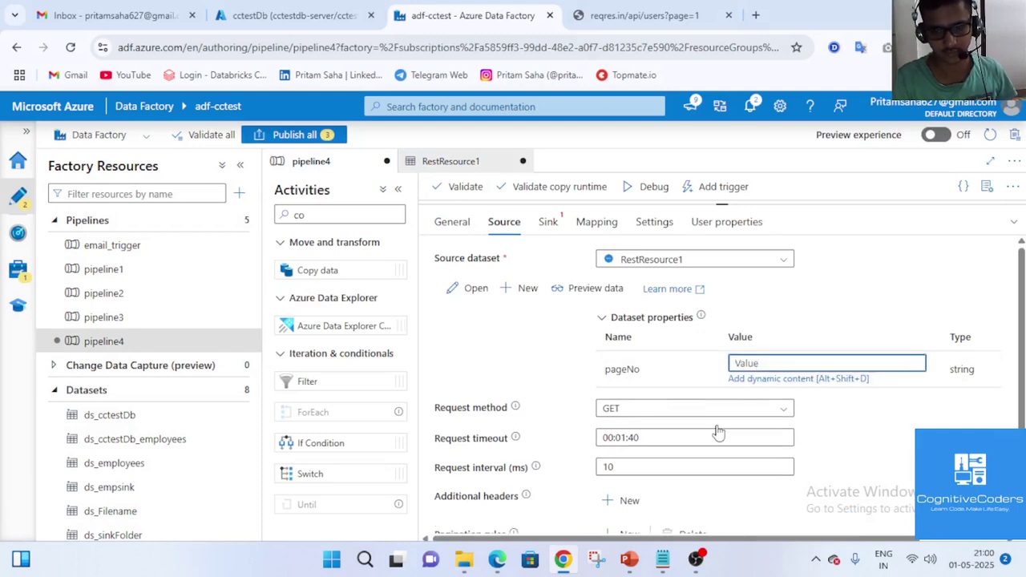
pyautogui.hotkey('ctrl', 'v')
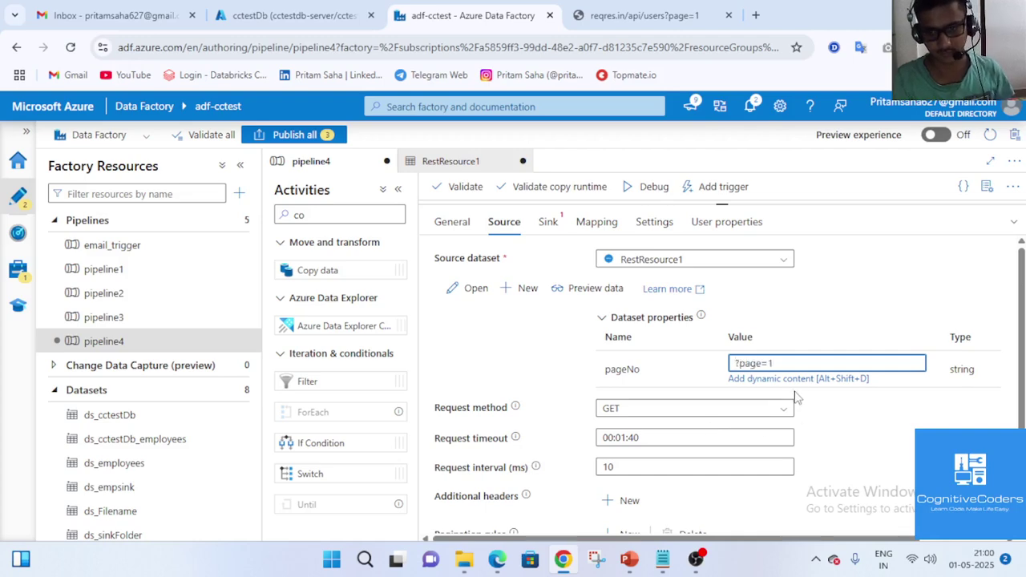
pyautogui.click(589, 289)
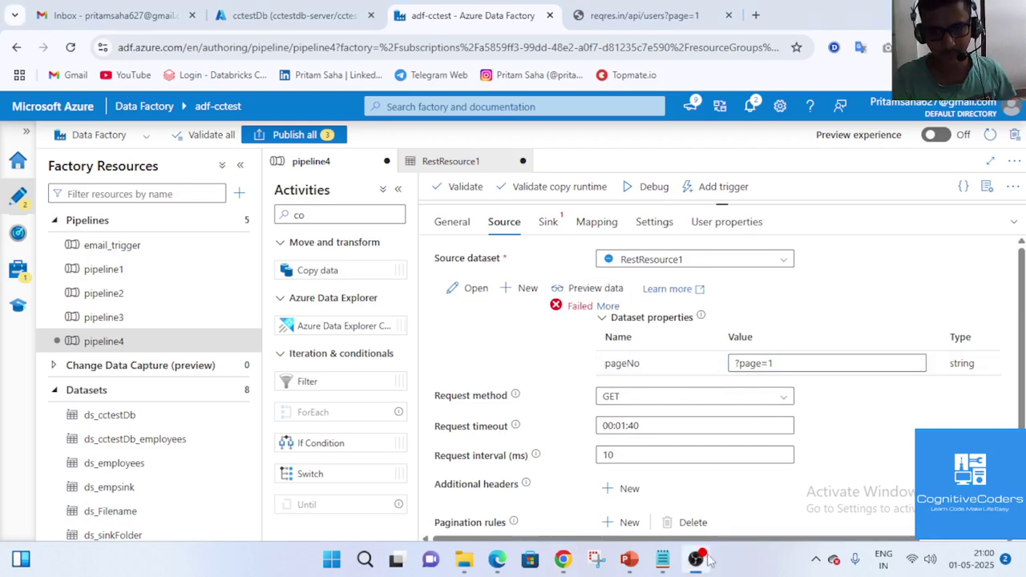
# Return to the REST dataset and try to publish all pending changes
pyautogui.click(472, 166)
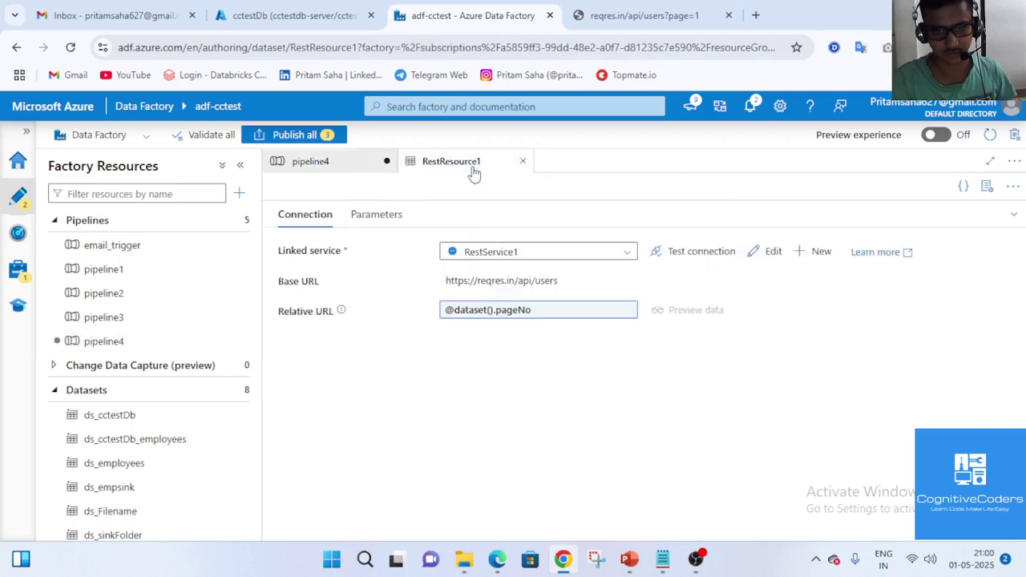
pyautogui.click(295, 136)
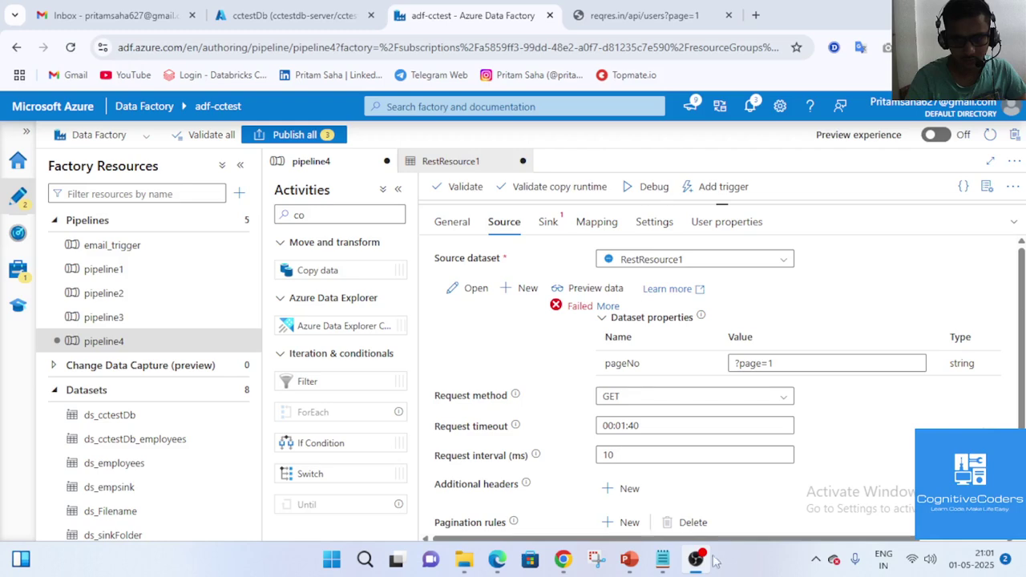
# Show the sink dataset choices for pipeline4's Copy data activity
pyautogui.click(709, 557)
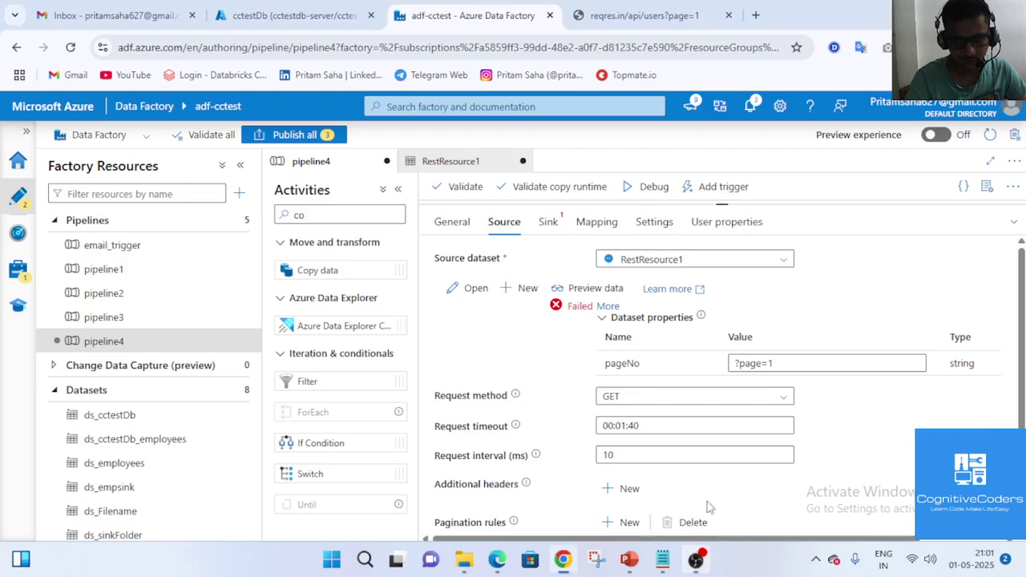
pyautogui.click(548, 222)
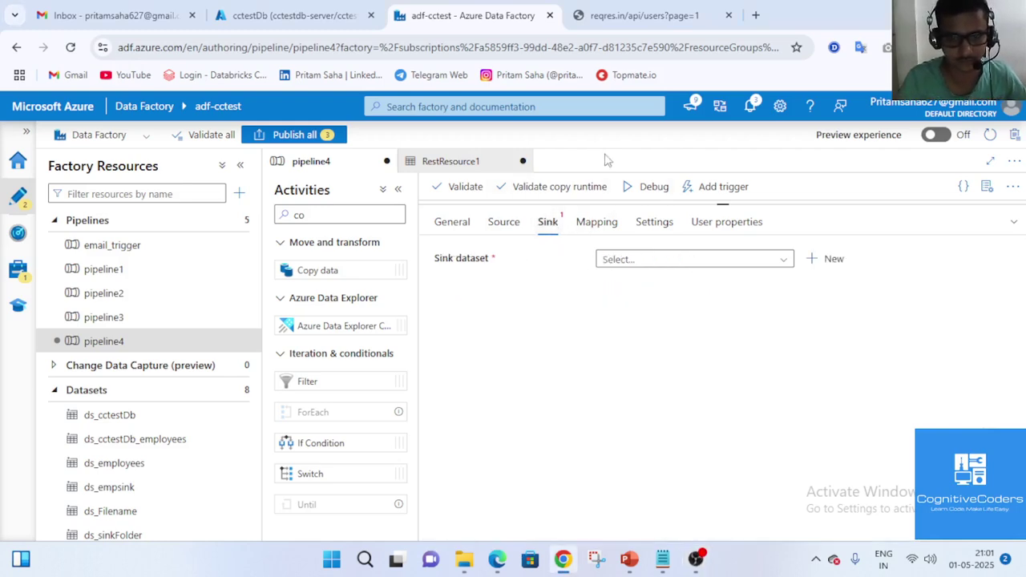
pyautogui.click(784, 264)
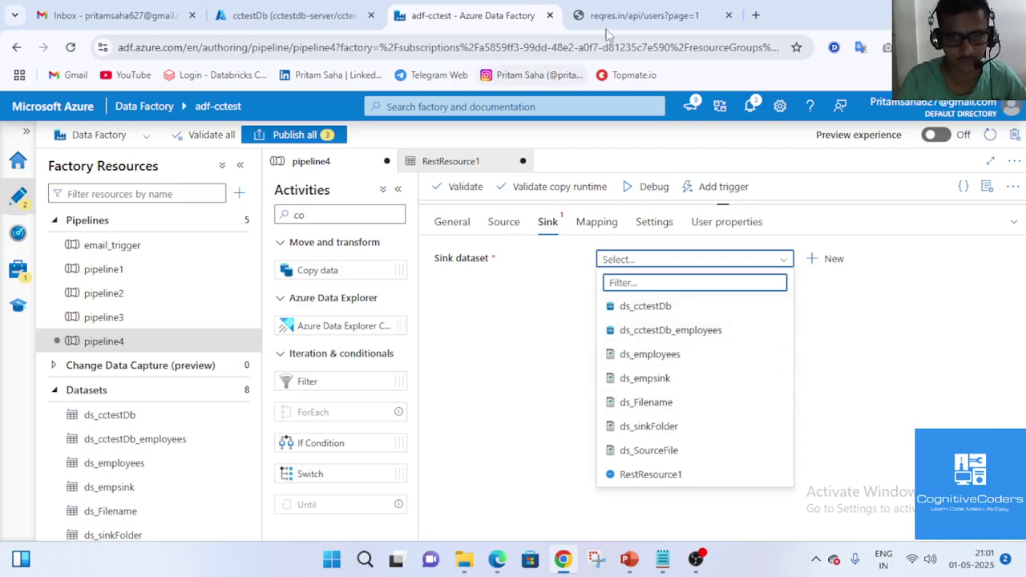
# Compare the columns of the dbo.response table in cctestDb with the user fields in the reqres.in page 1 response
pyautogui.click(293, 16)
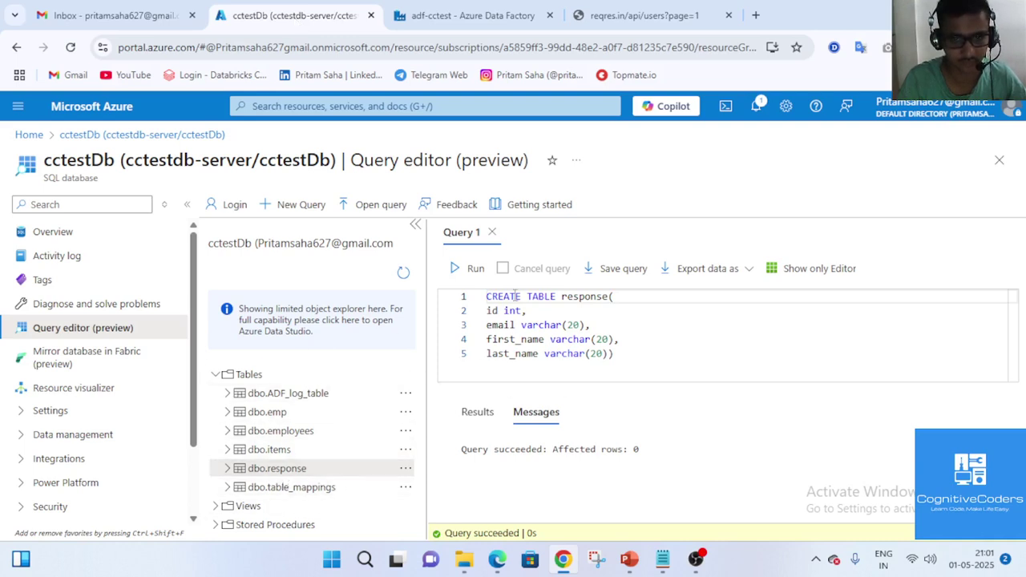
pyautogui.moveTo(635, 349); pyautogui.dragTo(472, 299)
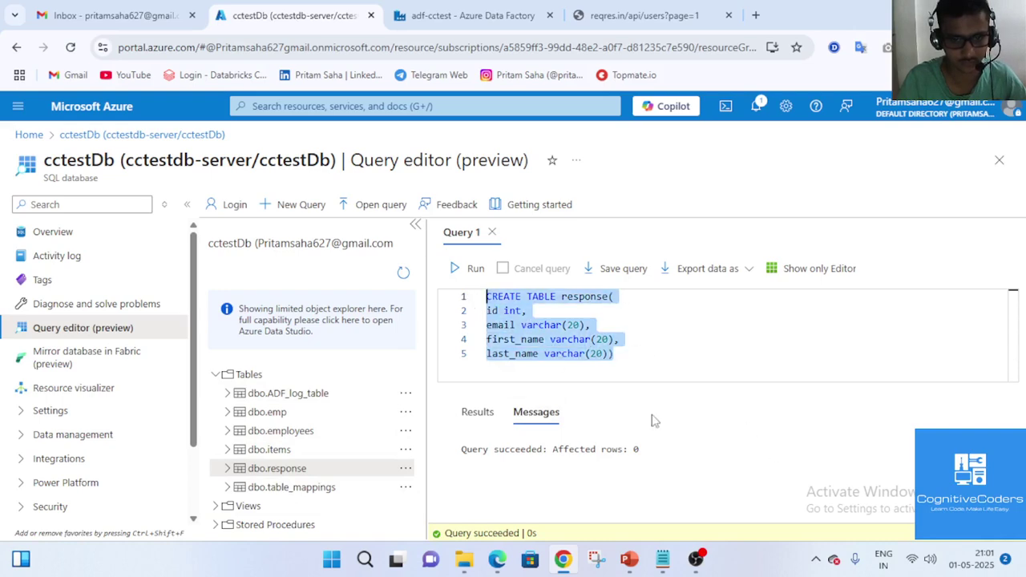
pyautogui.click(227, 468)
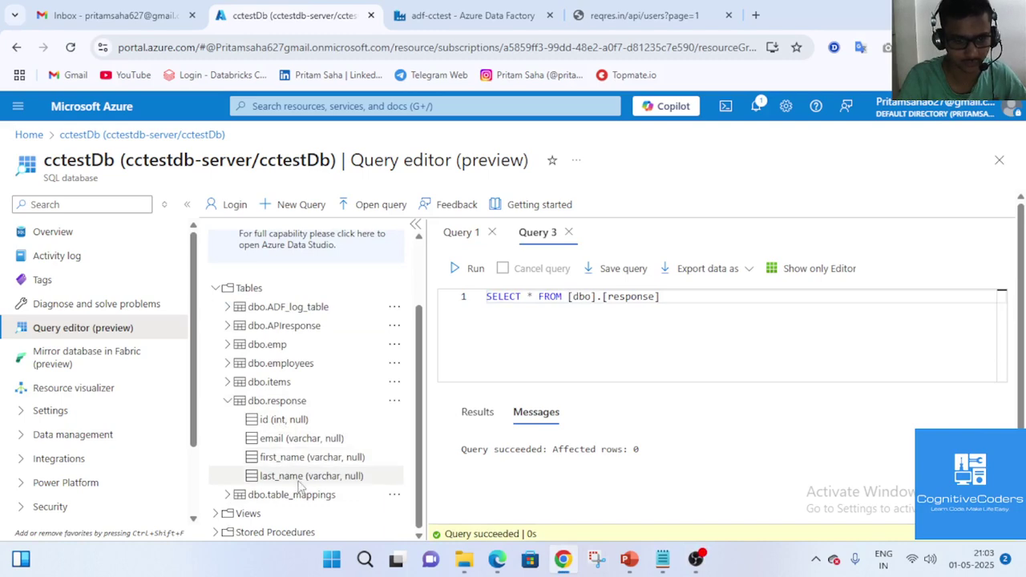
pyautogui.click(614, 16)
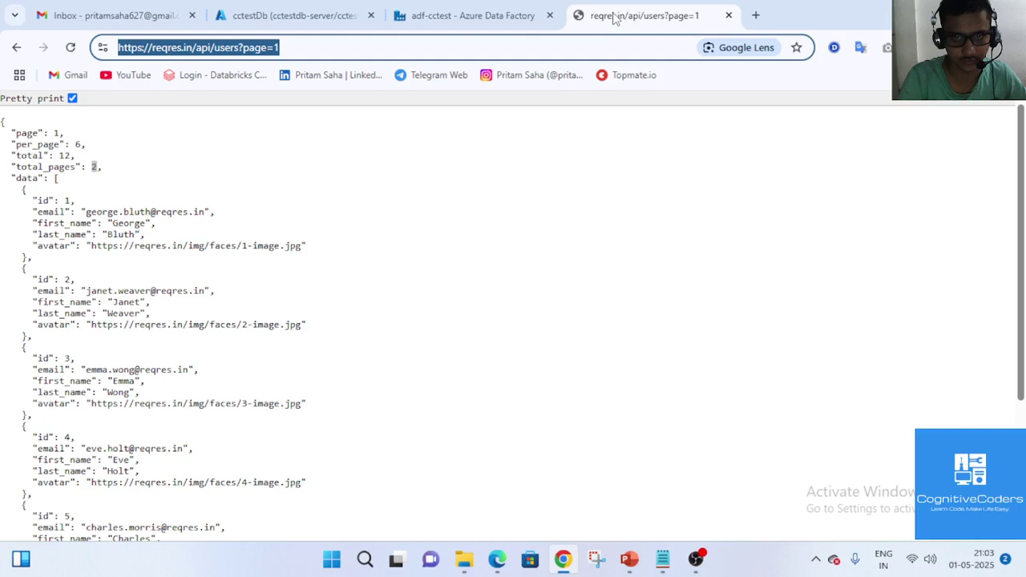
pyautogui.moveTo(33, 243); pyautogui.dragTo(287, 256)
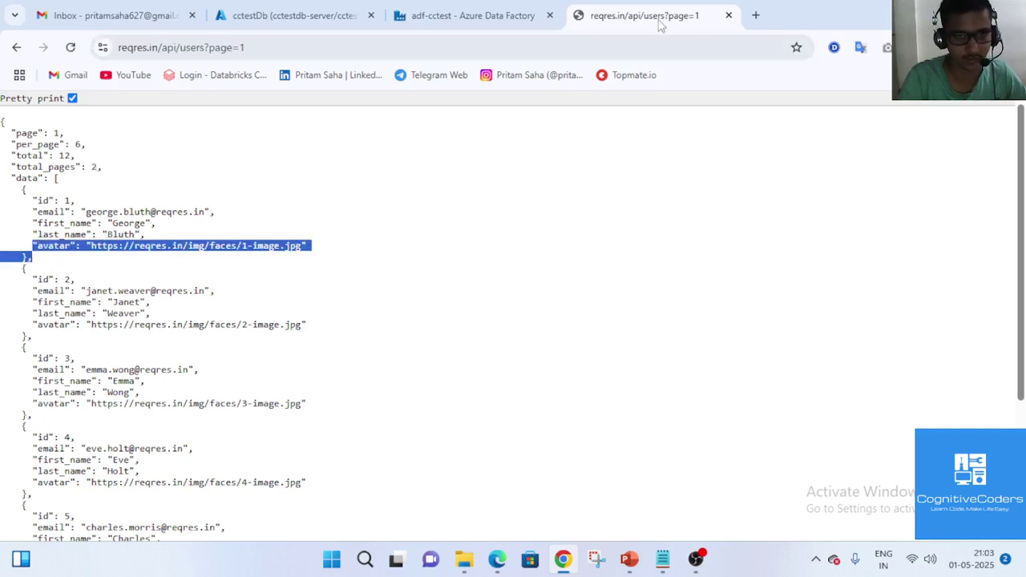
# Set pipeline4's Copy data sink to the ds_cctestDb dataset with schema dbo and table response, checking the table name in cctestDb
pyautogui.click(465, 15)
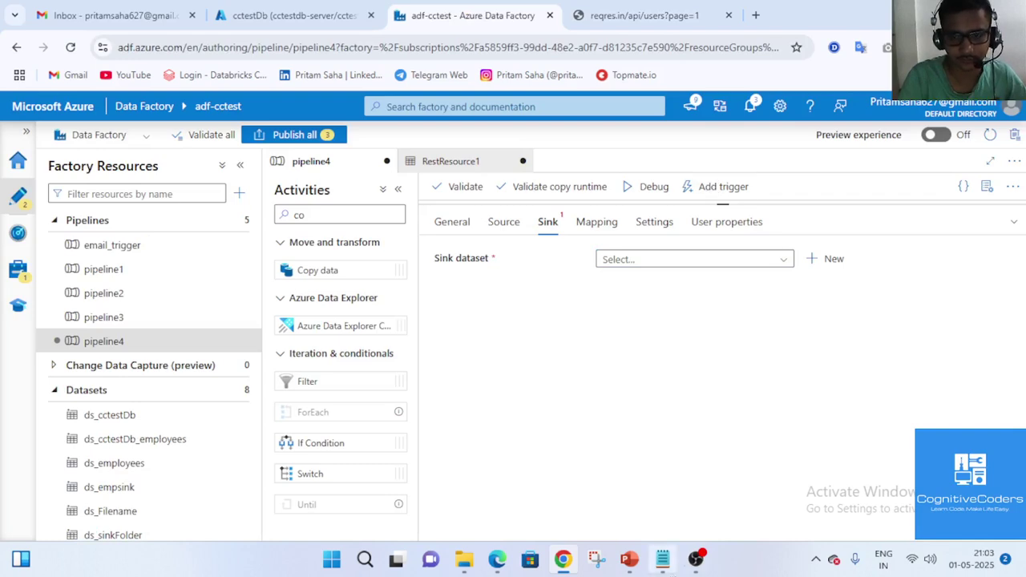
pyautogui.click(784, 260)
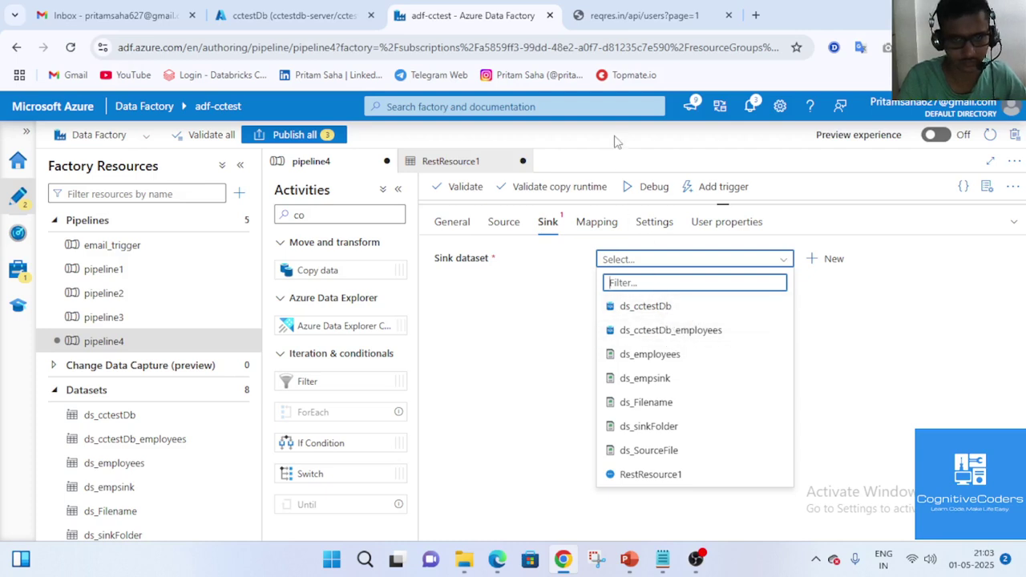
pyautogui.click(665, 307)
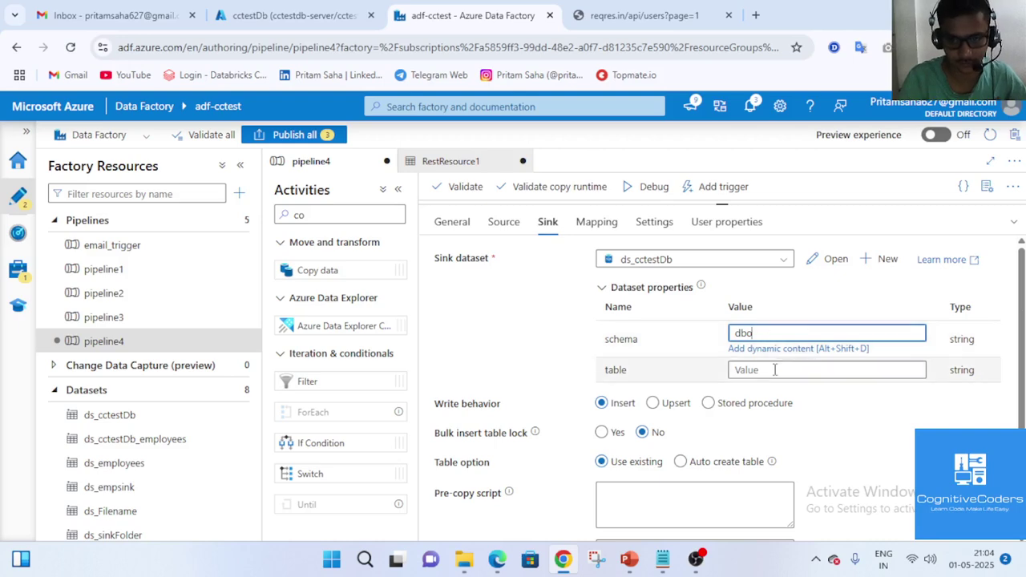
pyautogui.click(774, 370)
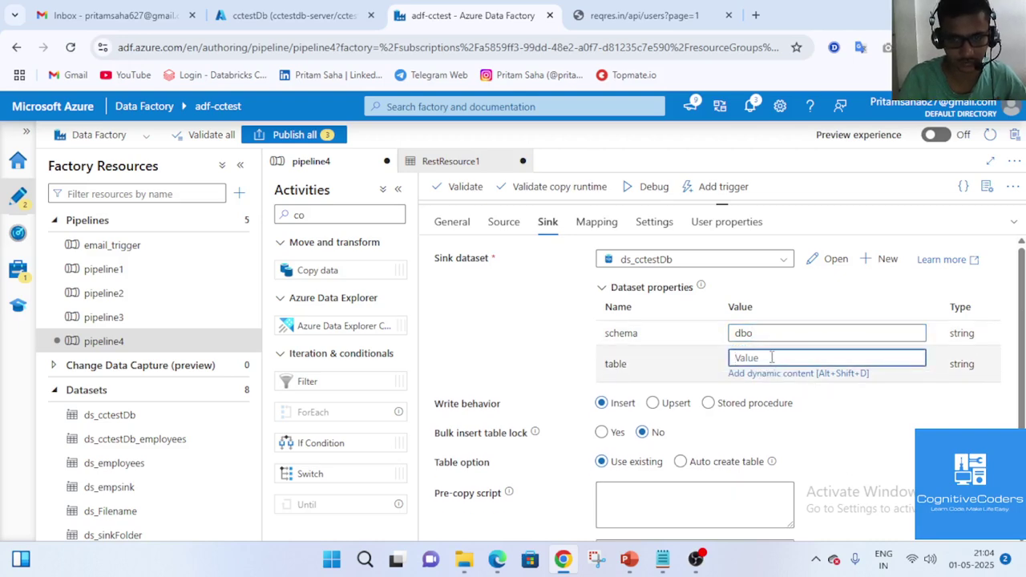
pyautogui.click(689, 16)
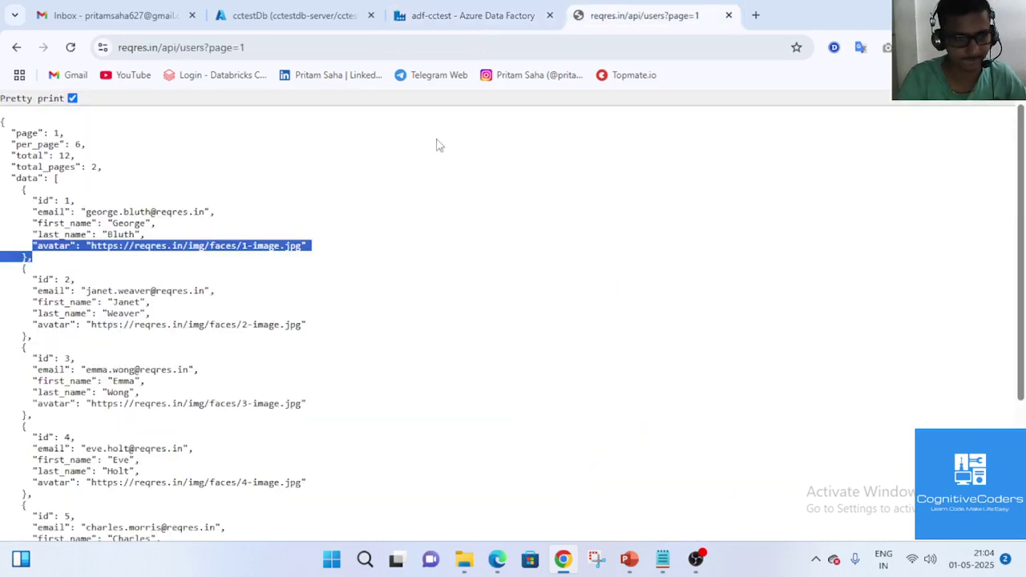
pyautogui.click(473, 15)
pyautogui.click(295, 15)
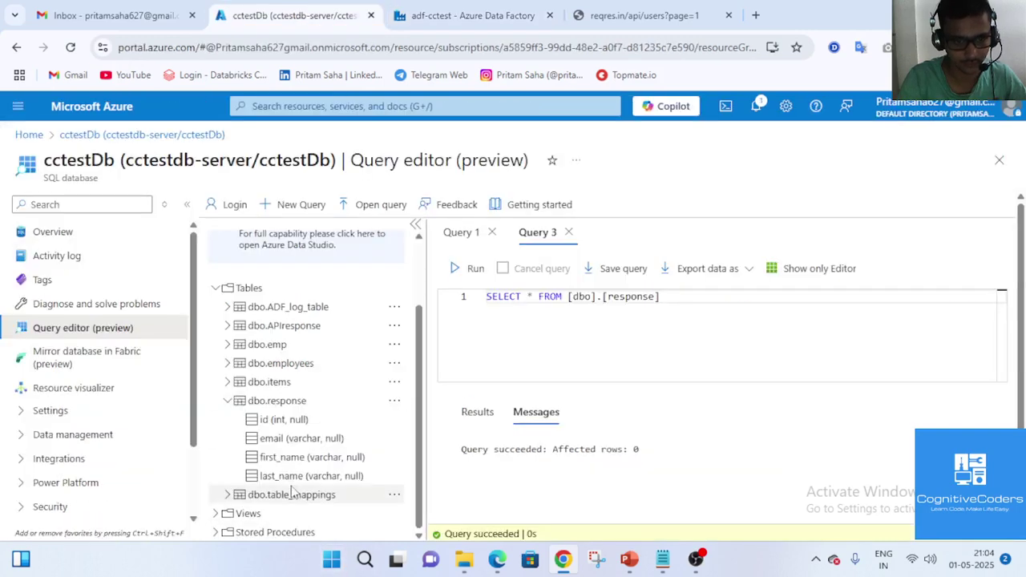
pyautogui.click(458, 24)
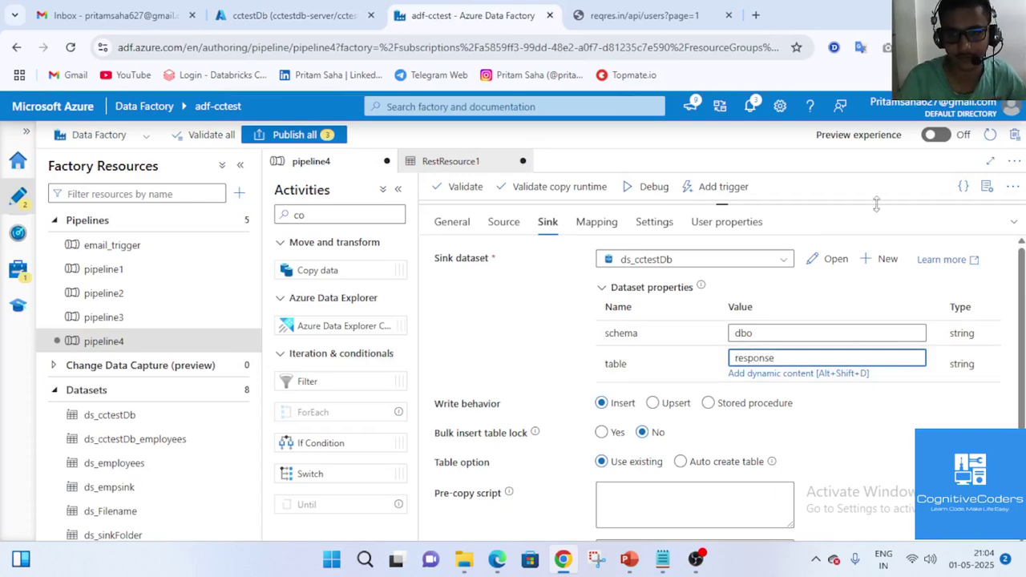
# Review the ds_cctestDb dataset's linked service and table settings against the cctestDb database, and close the dataset
pyautogui.click(817, 260)
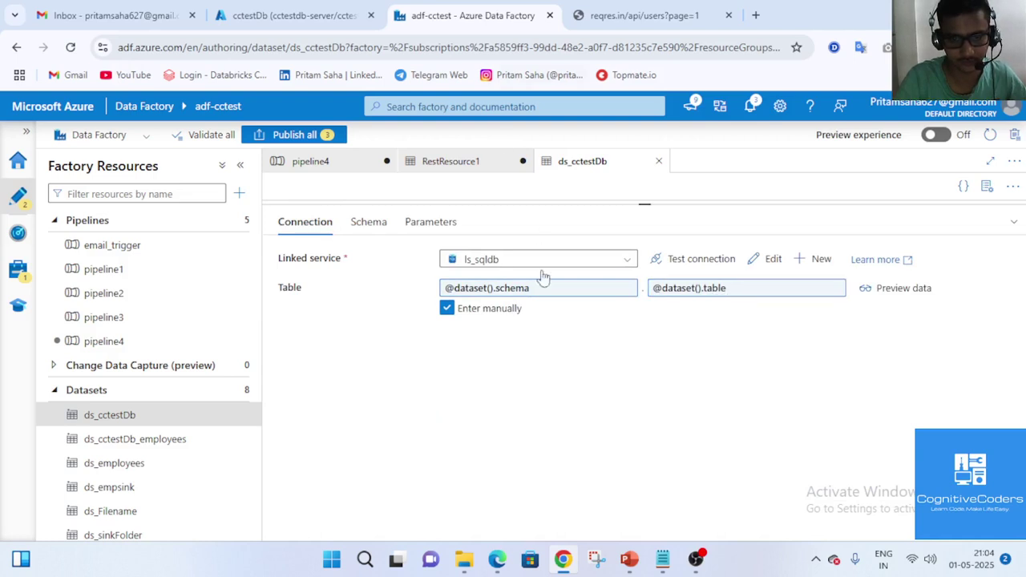
pyautogui.click(301, 15)
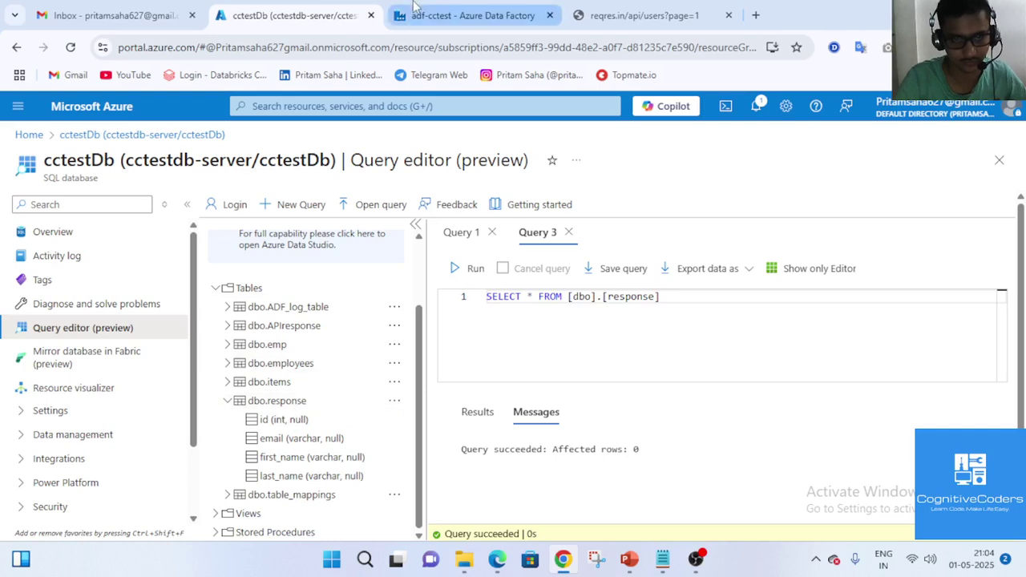
pyautogui.click(449, 15)
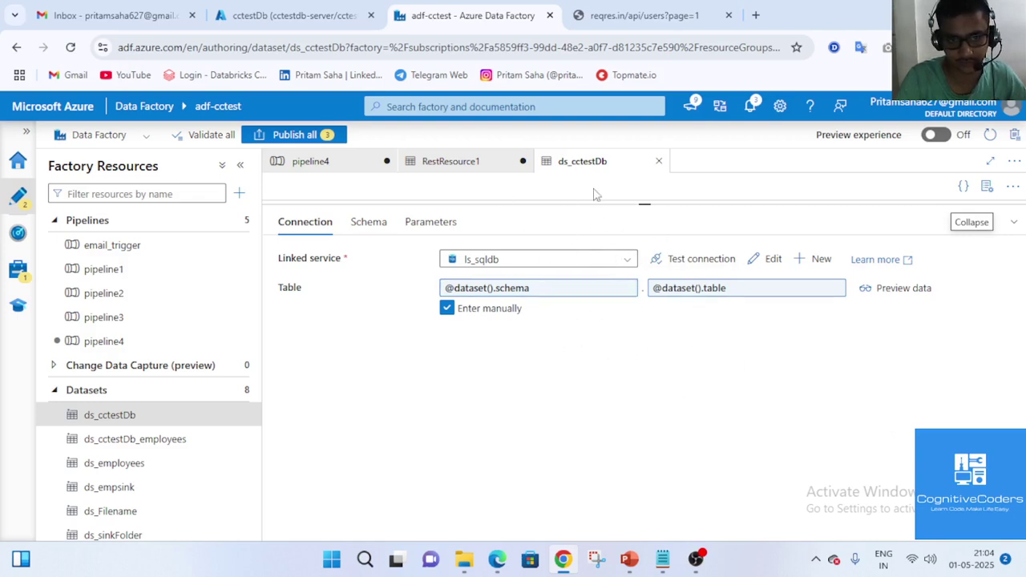
pyautogui.click(658, 162)
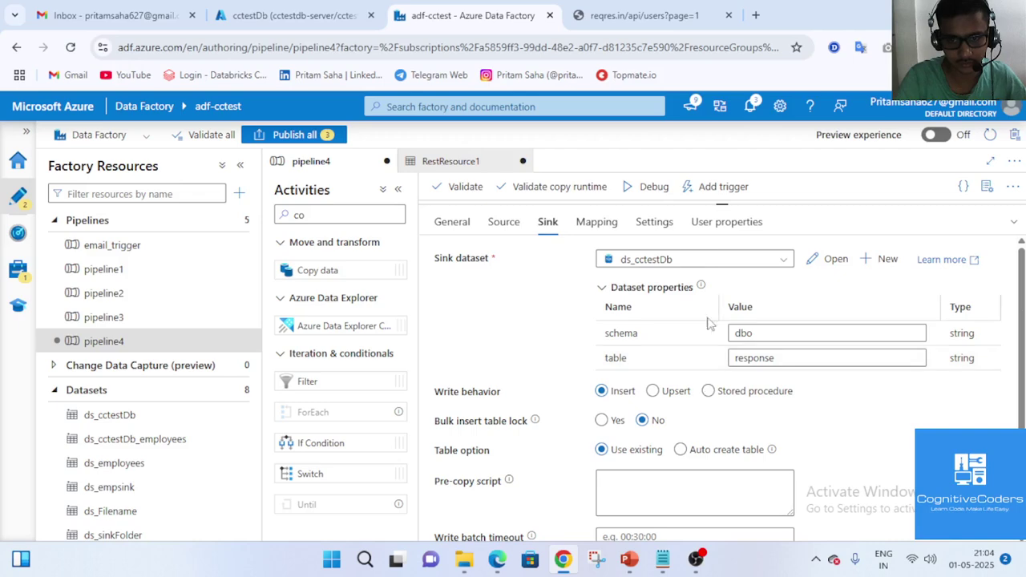
# Publish all pending factory changes
pyautogui.click(294, 135)
pyautogui.click(603, 521)
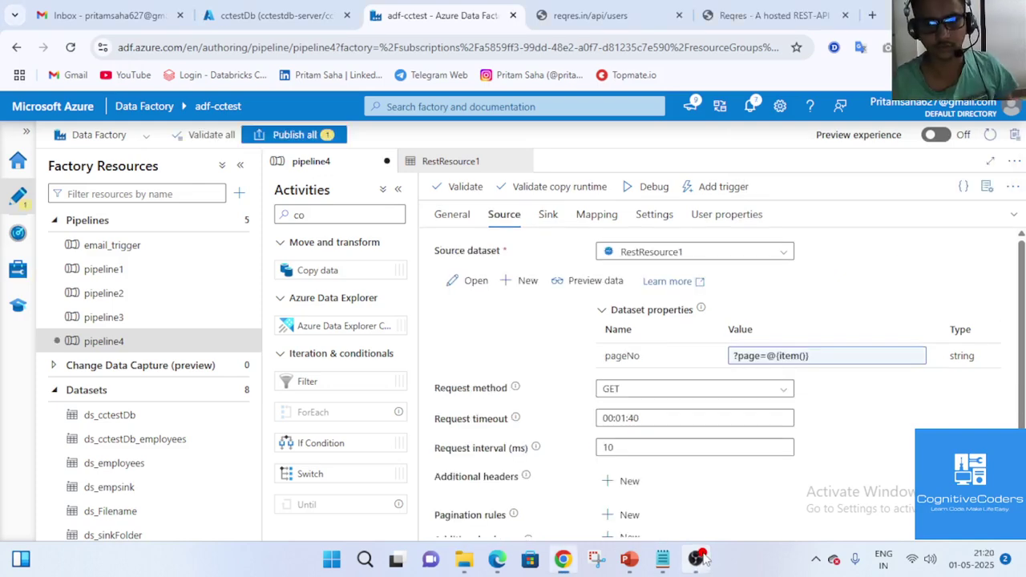
pyautogui.click(605, 281)
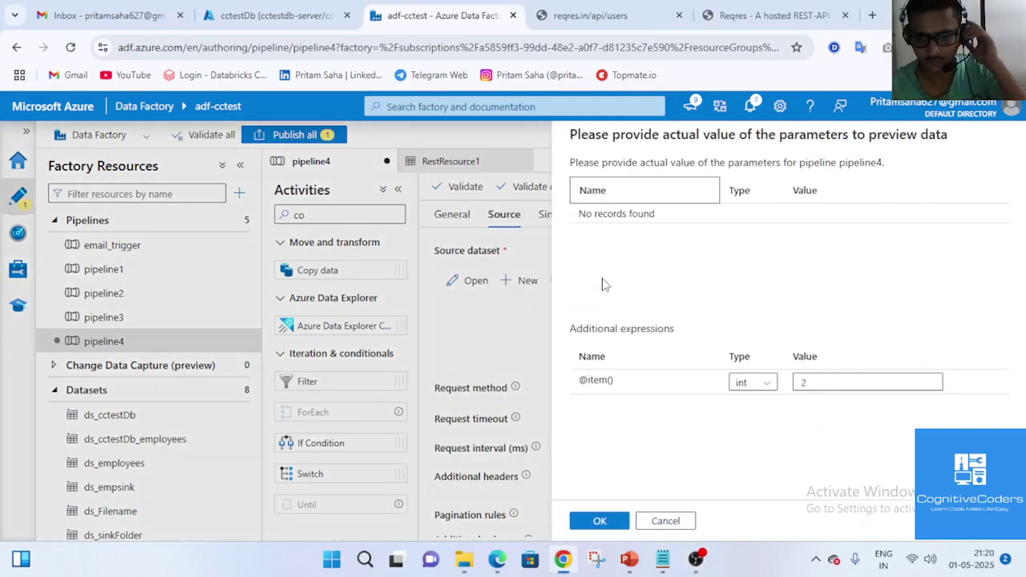
pyautogui.click(817, 385)
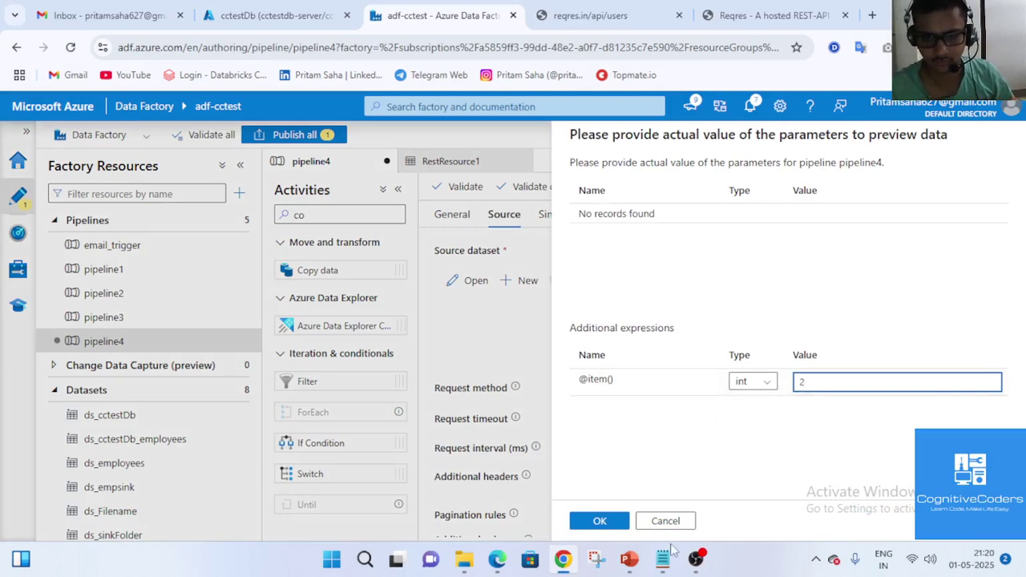
pyautogui.click(665, 520)
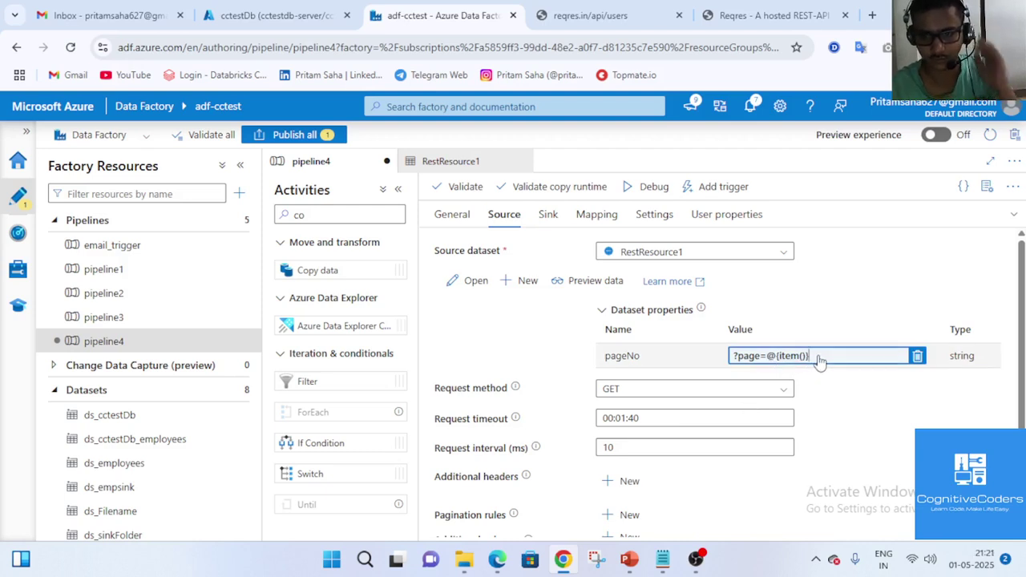
# Replace the pageNo dataset property expression in the Copy data source with ?page=1
pyautogui.moveTo(817, 358); pyautogui.dragTo(769, 358)
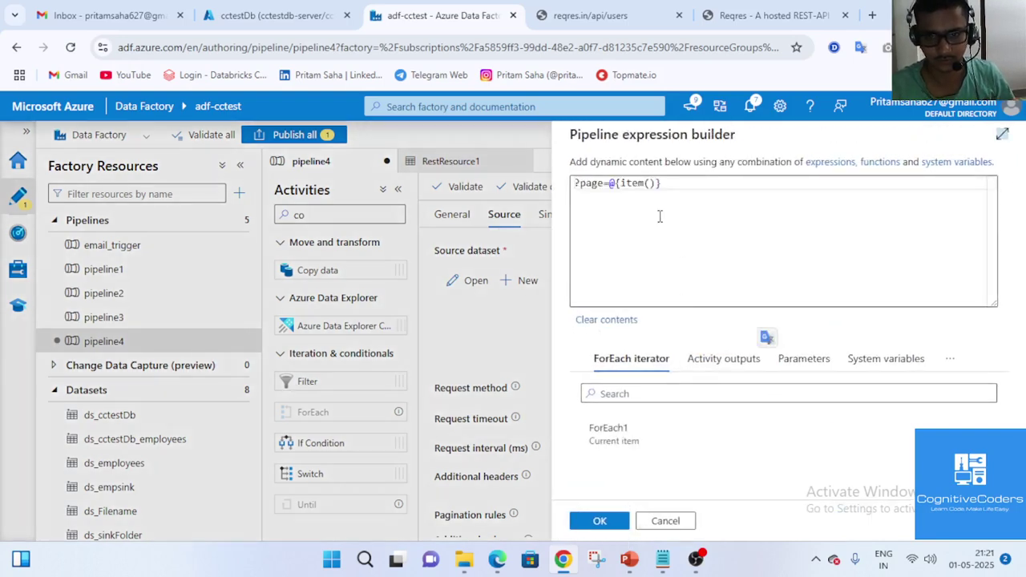
pyautogui.click(608, 184)
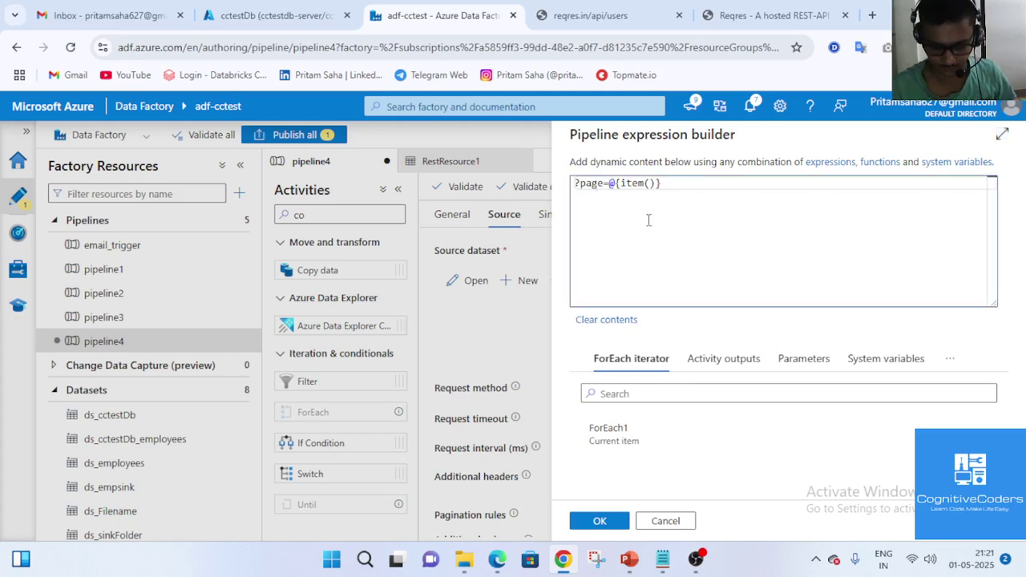
pyautogui.press('Delete')
pyautogui.press('Delete')
pyautogui.press('Delete')
pyautogui.press('Delete')
pyautogui.press('Delete')
pyautogui.press('Delete')
pyautogui.press('Delete')
pyautogui.press('Delete')
pyautogui.press('Delete')
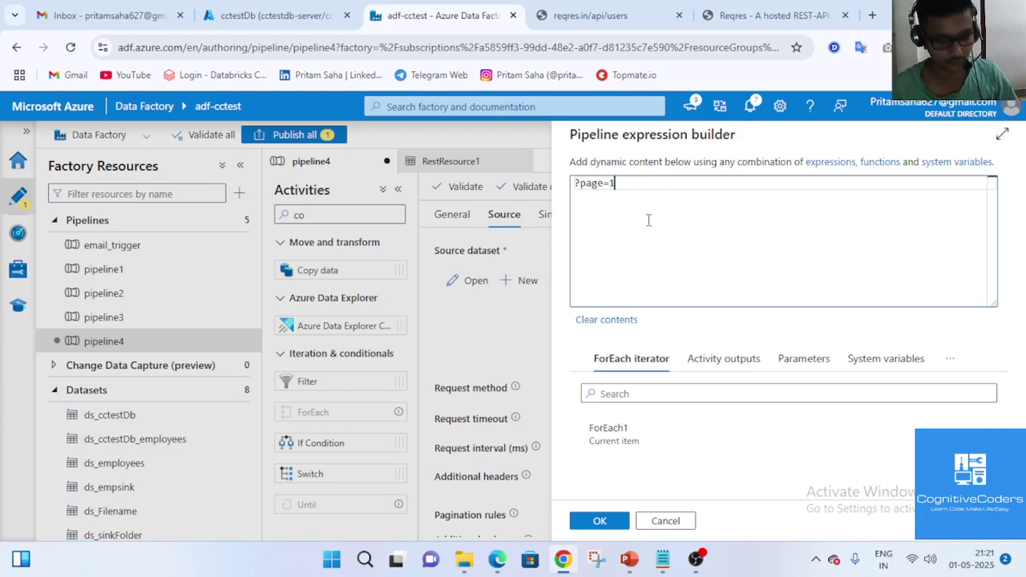
pyautogui.click(600, 521)
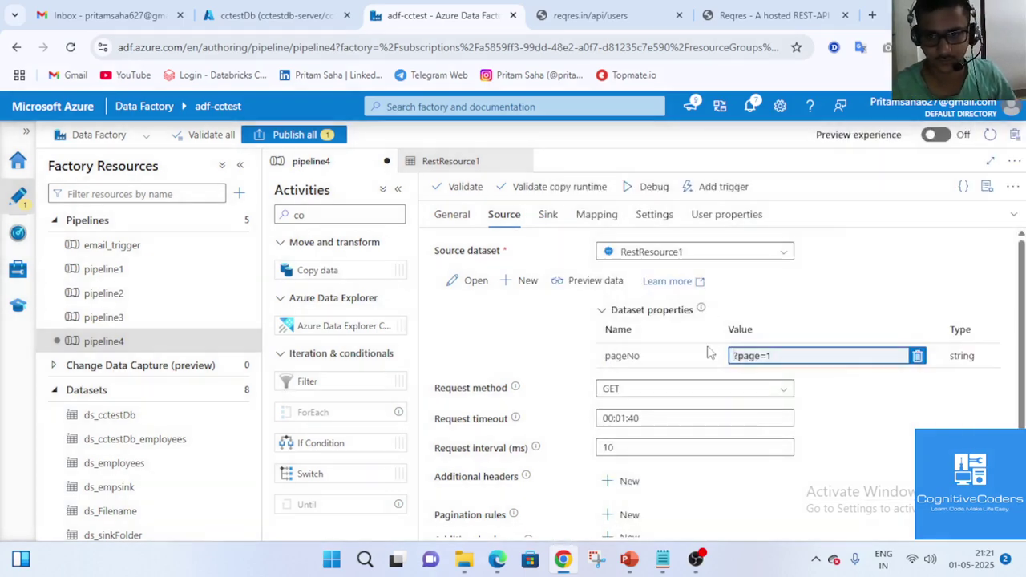
# Preview the Copy data source with the current pageNo value and read the error details
pyautogui.click(561, 281)
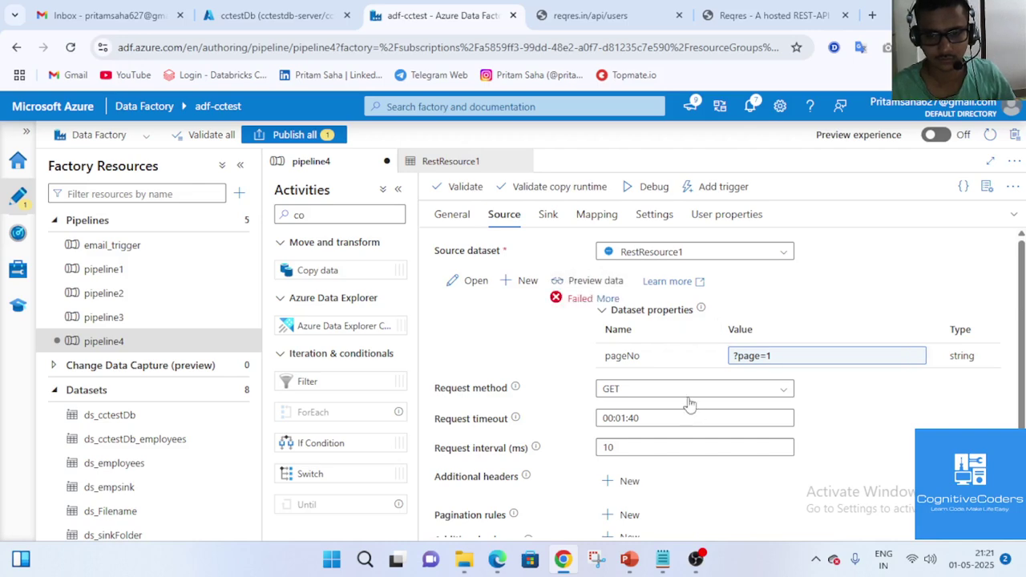
pyautogui.click(607, 298)
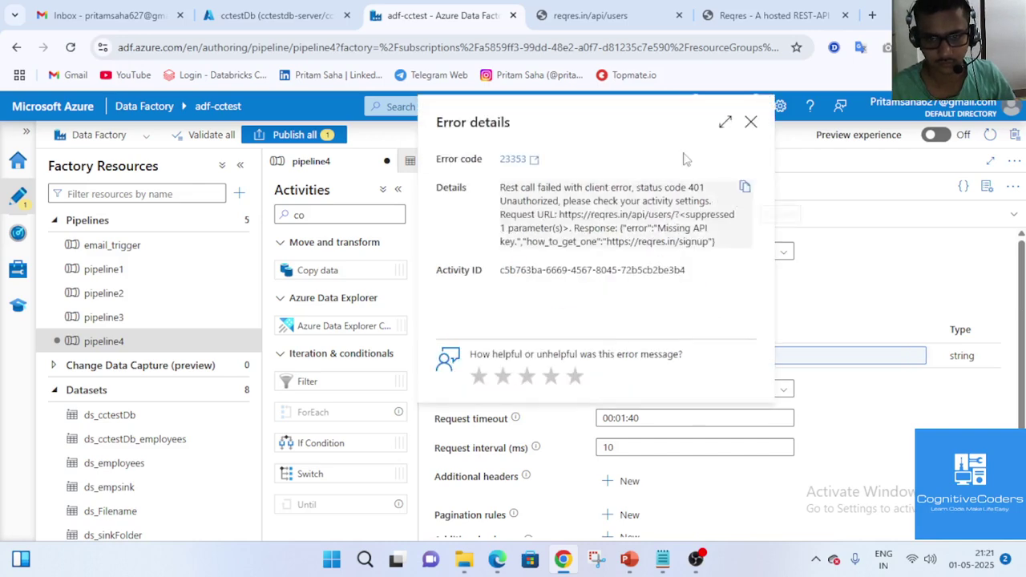
pyautogui.click(749, 123)
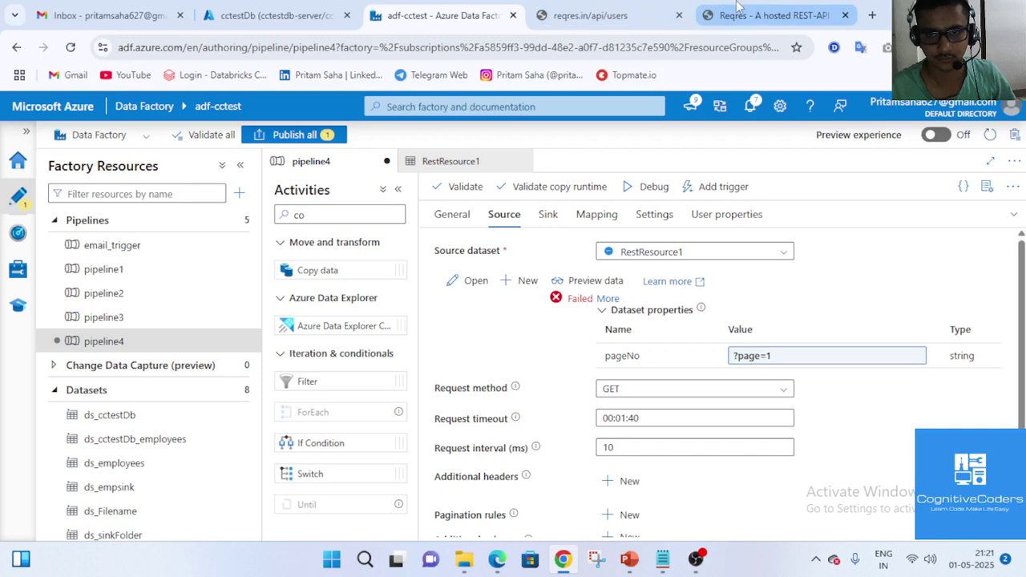
# Open the free API key page on the Reqres site and examine which header API requests require
pyautogui.click(769, 15)
pyautogui.scroll(3, 577, 368)
pyautogui.click(488, 256)
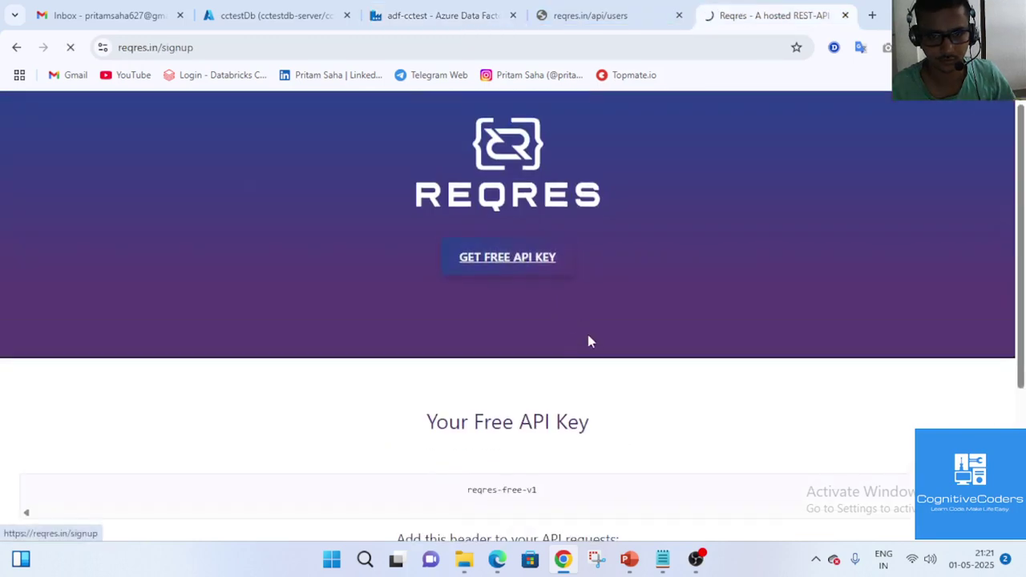
pyautogui.scroll(-2, 641, 337)
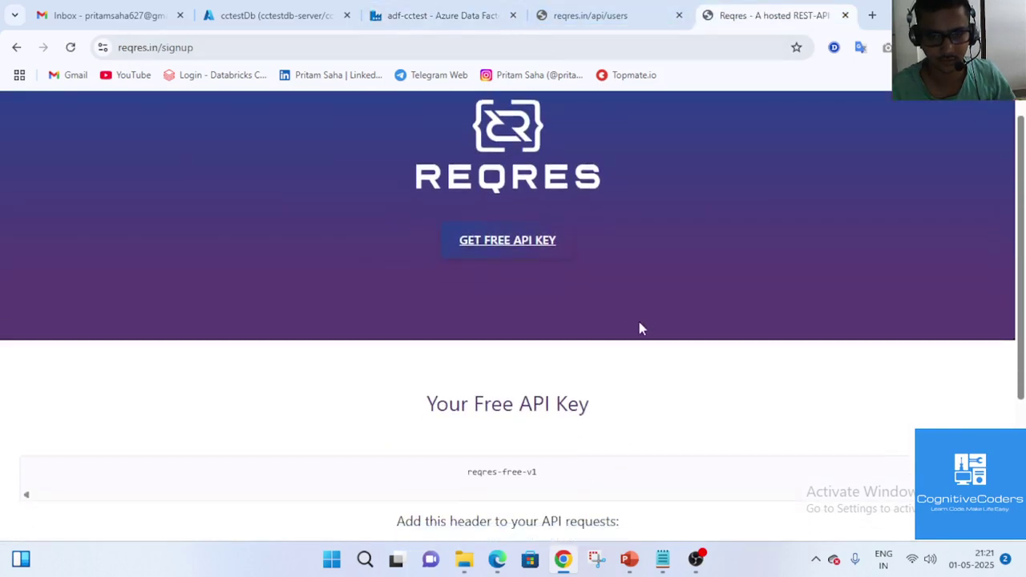
pyautogui.scroll(-1, 606, 383)
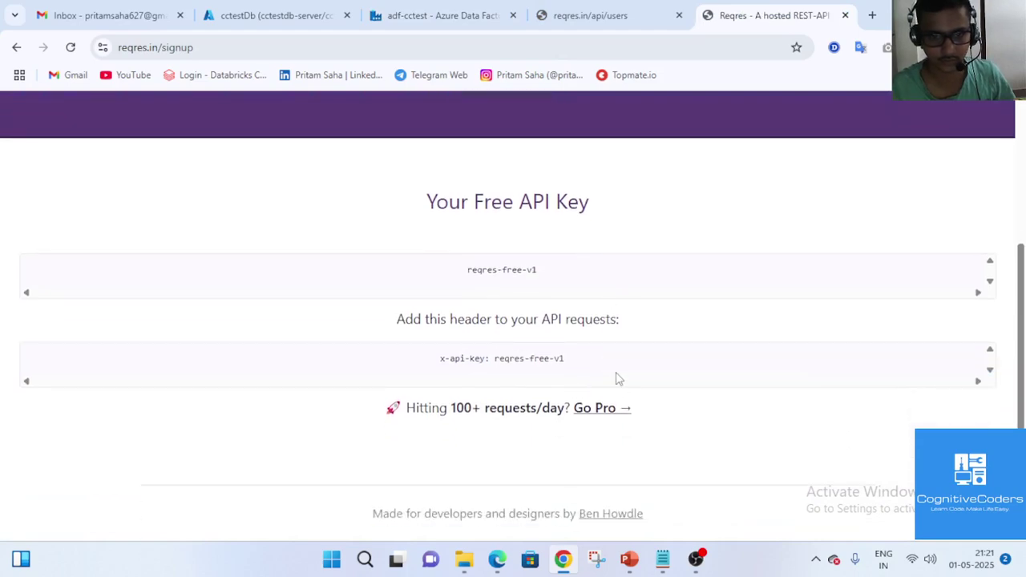
pyautogui.scroll(3, 617, 378)
pyautogui.scroll(-2, 611, 451)
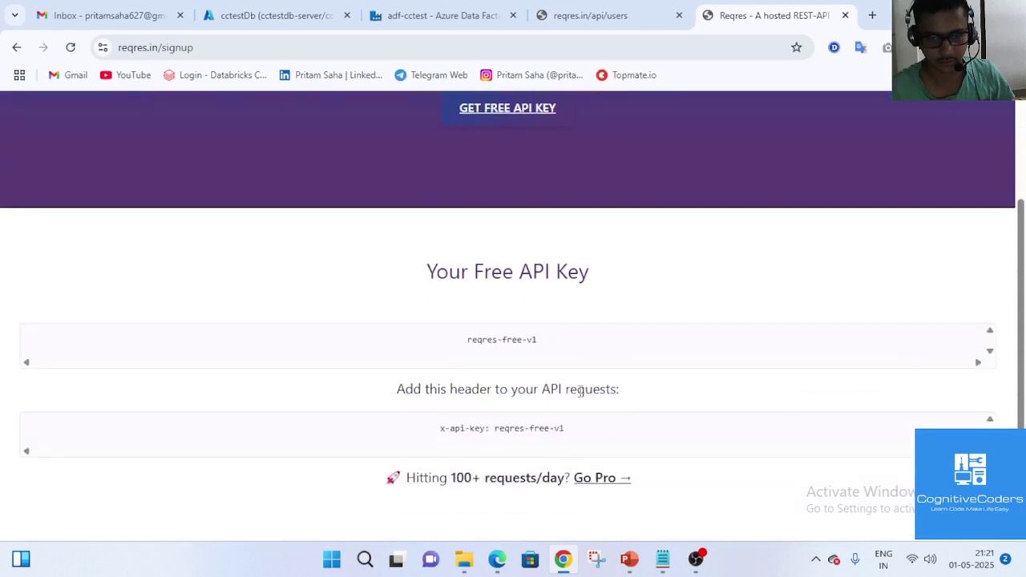
pyautogui.scroll(2, 22, 222)
pyautogui.scroll(-3, 544, 327)
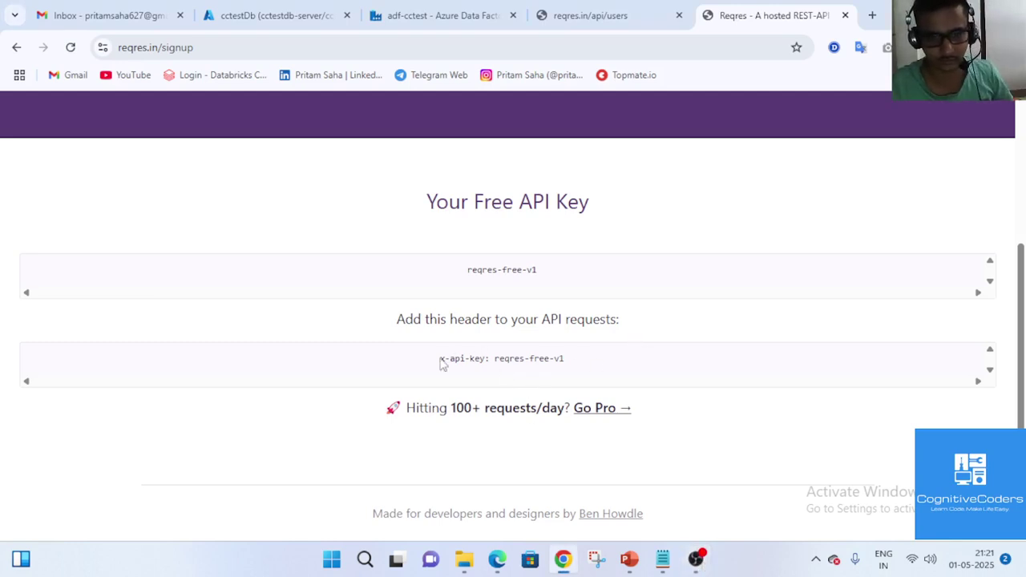
# Add an additional header named x-api-key to the Copy data source, copying the header name from the Reqres site
pyautogui.moveTo(441, 362); pyautogui.dragTo(486, 361)
pyautogui.hotkey('ctrl', 'c')
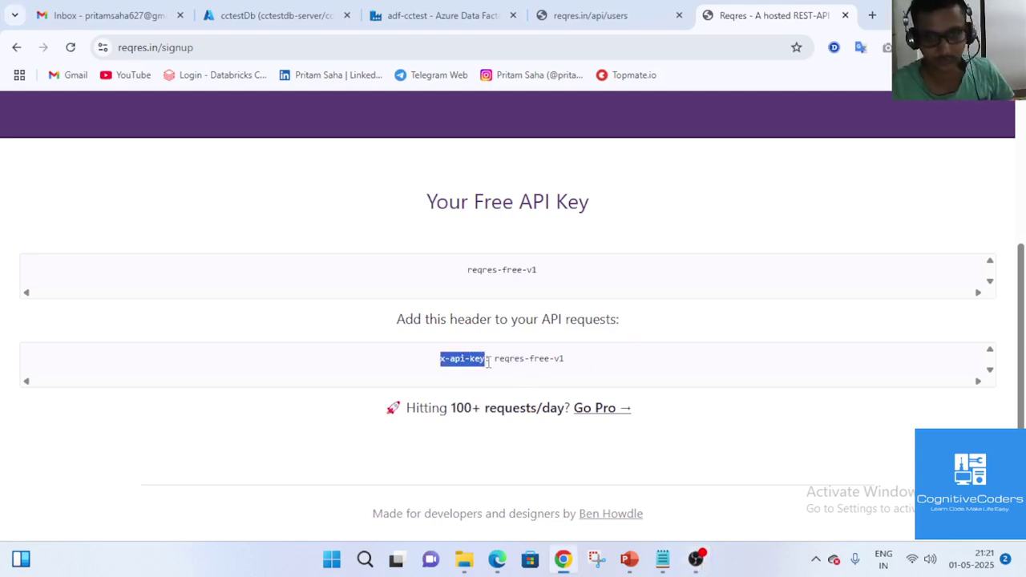
pyautogui.click(449, 15)
pyautogui.scroll(-1, 623, 473)
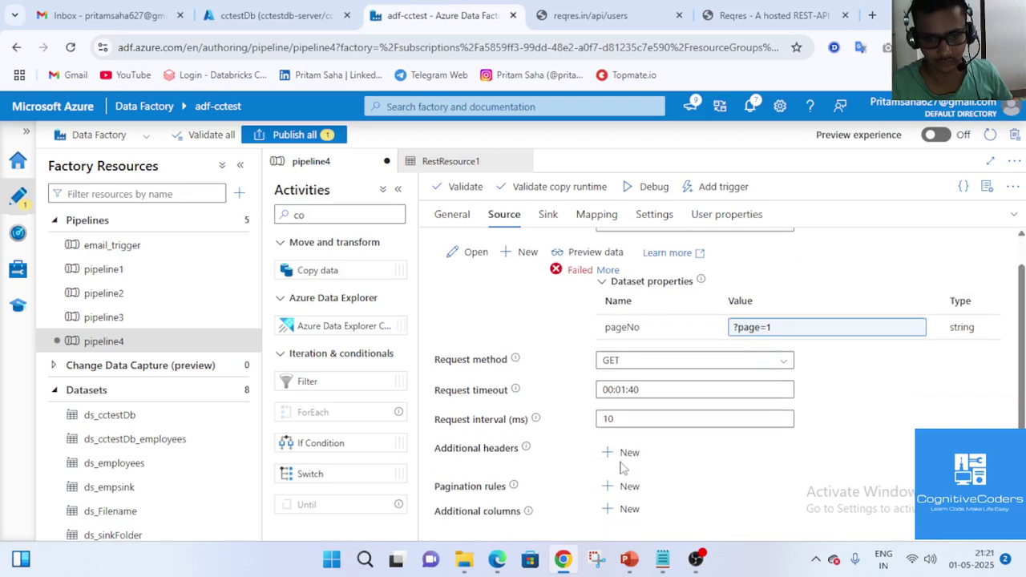
pyautogui.click(627, 452)
pyautogui.click(660, 502)
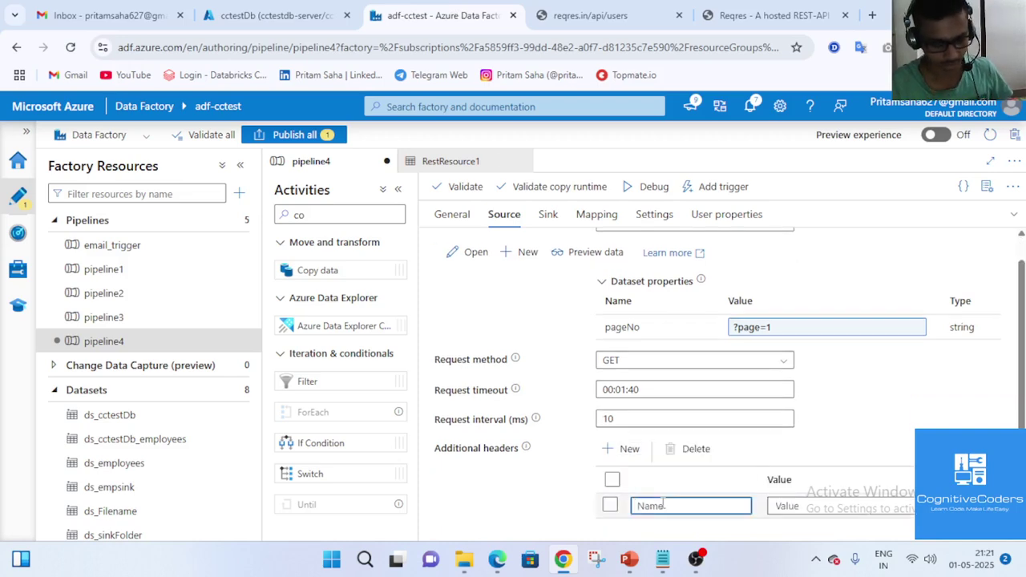
pyautogui.hotkey('ctrl', 'v')
# Copy the API key from the Reqres site and paste it as the x-api-key header's value
pyautogui.click(721, 16)
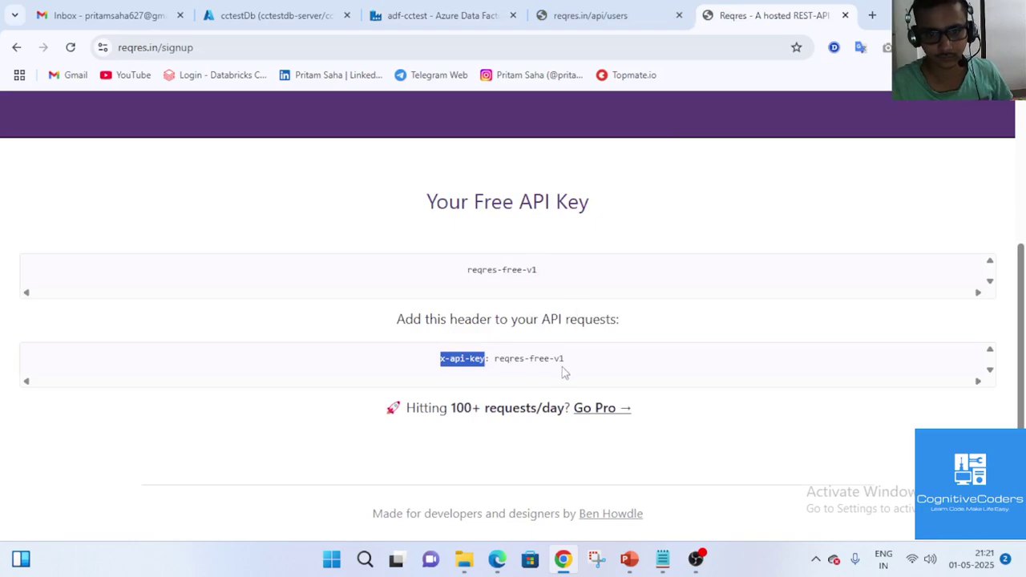
pyautogui.moveTo(563, 360); pyautogui.dragTo(495, 355)
pyautogui.hotkey('ctrl', 'c')
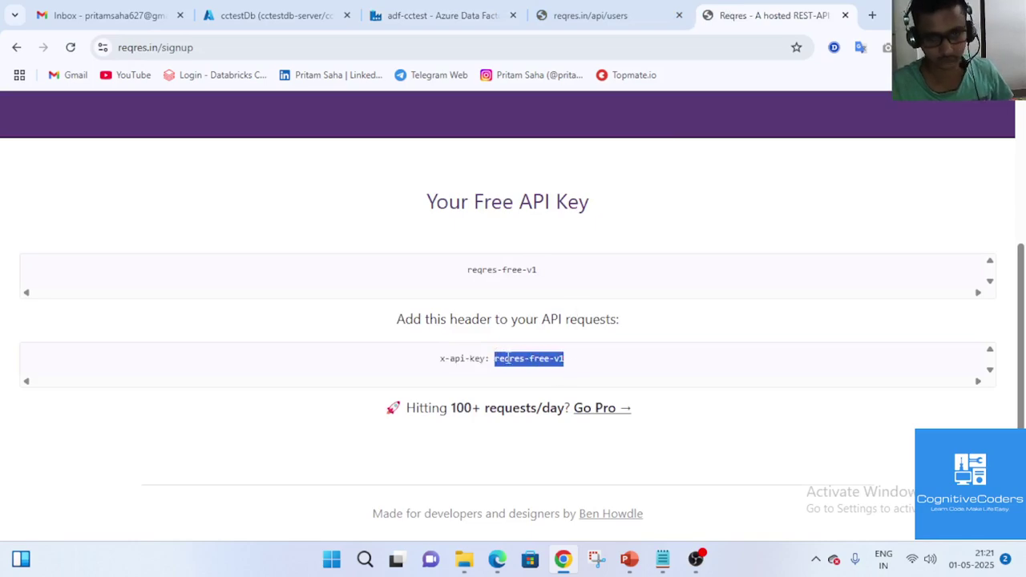
pyautogui.click(476, 18)
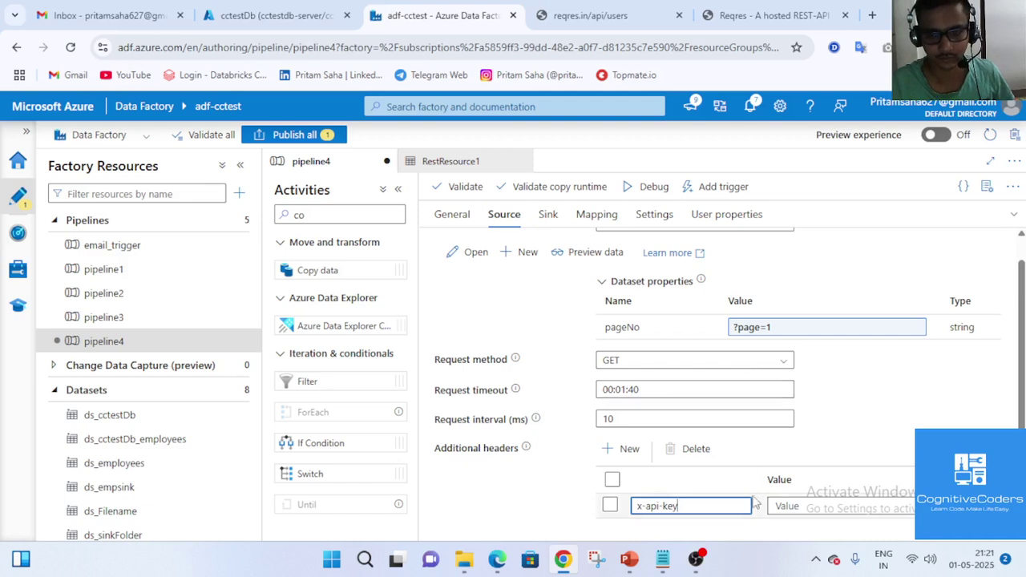
pyautogui.click(819, 505)
pyautogui.hotkey('ctrl', 'v')
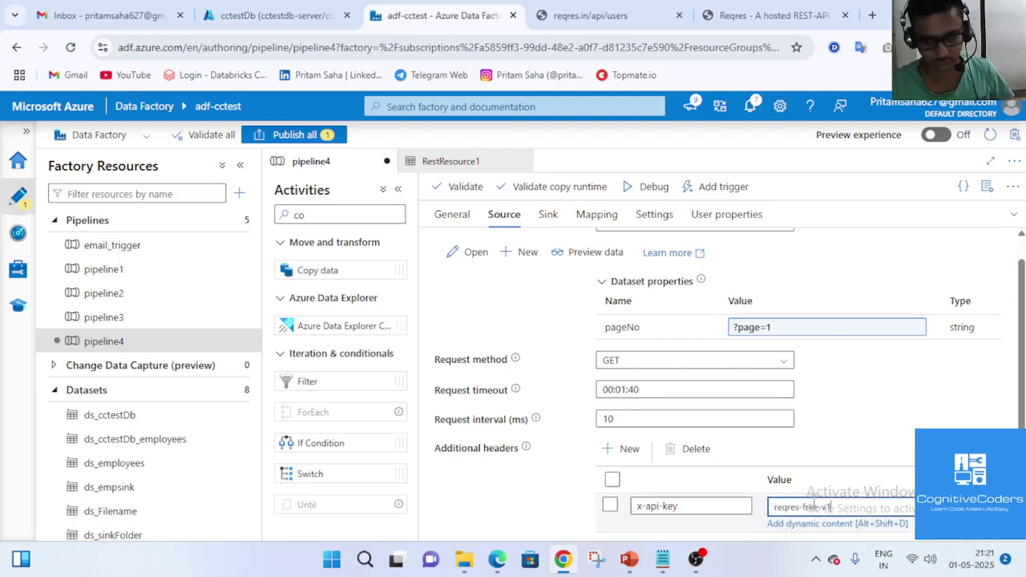
# Review on the Reqres site where the free API key is obtained and how its request header is written
pyautogui.scroll(1, 721, 385)
pyautogui.click(719, 14)
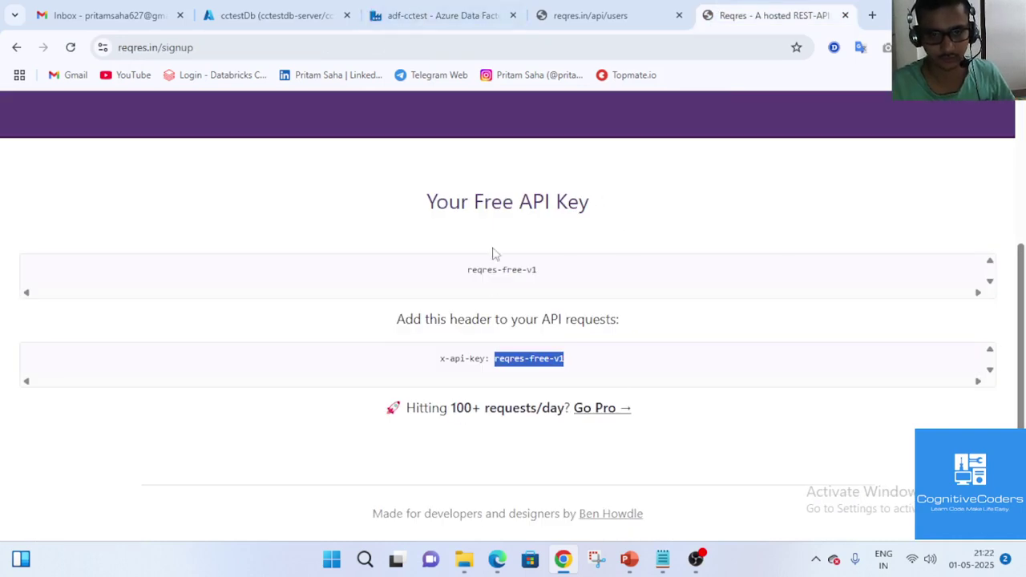
pyautogui.scroll(3, 510, 479)
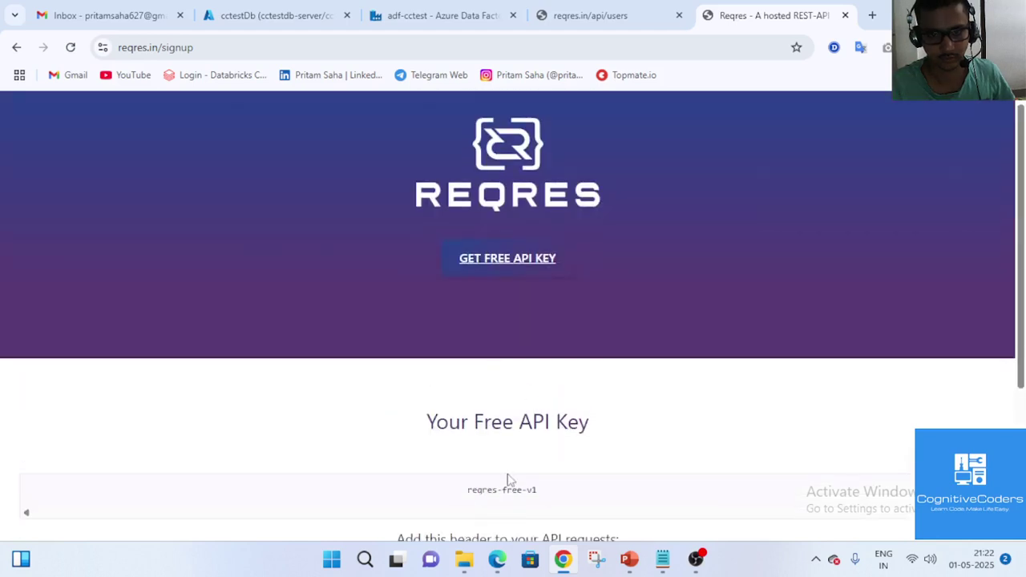
pyautogui.scroll(-3, 505, 447)
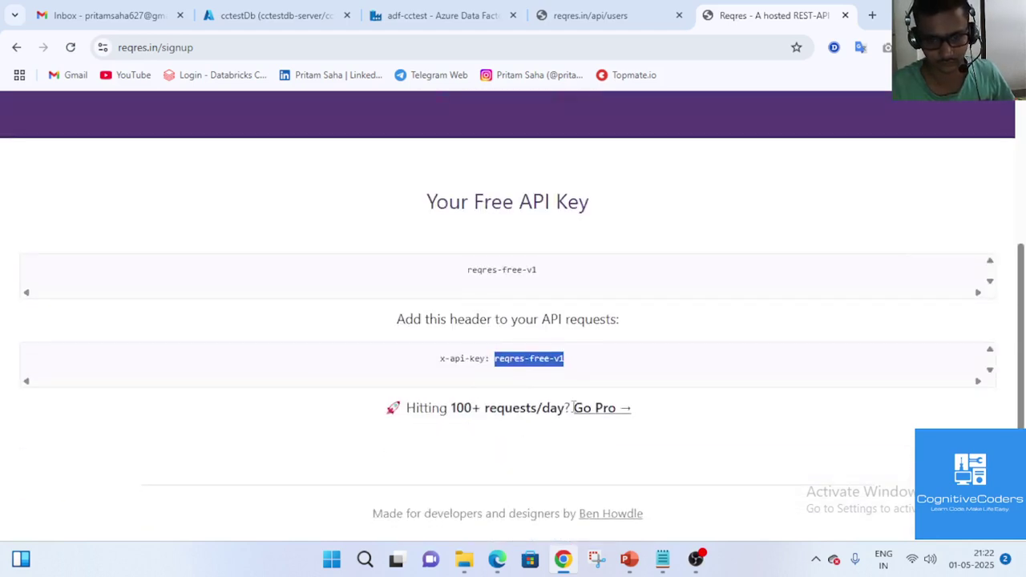
pyautogui.scroll(3, 639, 337)
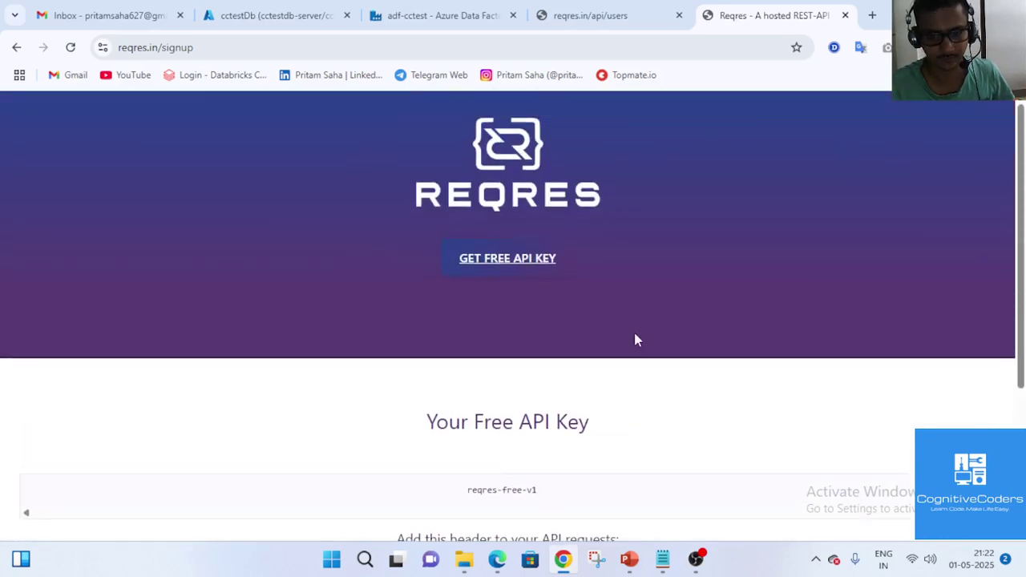
pyautogui.scroll(-3, 636, 340)
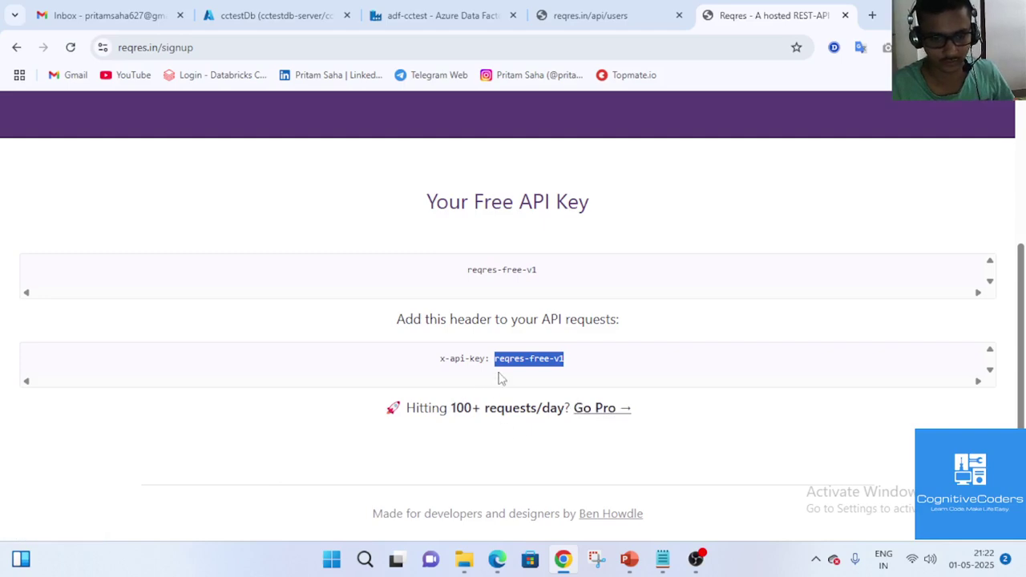
pyautogui.scroll(3, 499, 378)
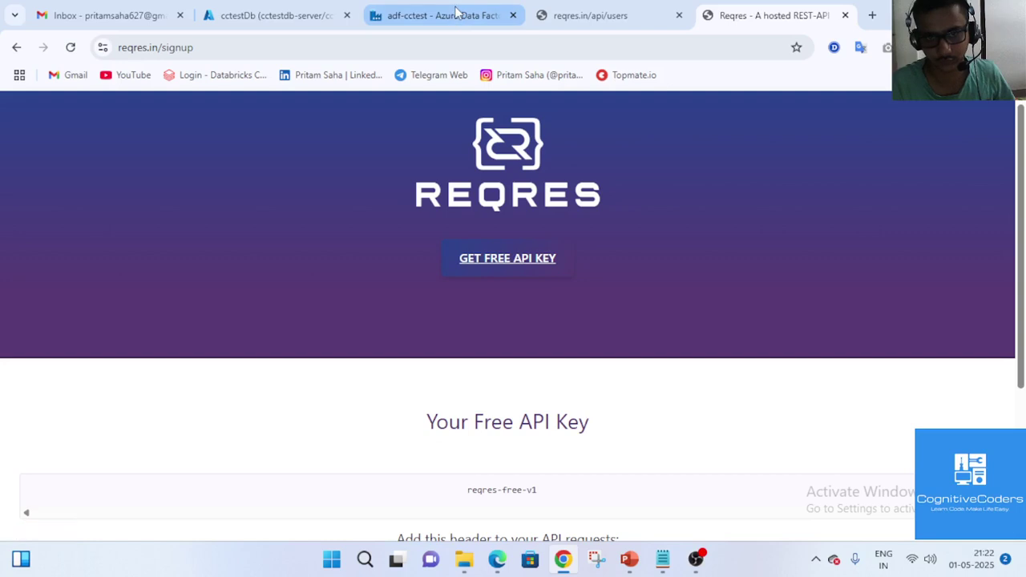
# Return to Data Factory and preview the Copy data source with the API key header, examining the returned JSON
pyautogui.click(456, 10)
pyautogui.scroll(-1, 662, 312)
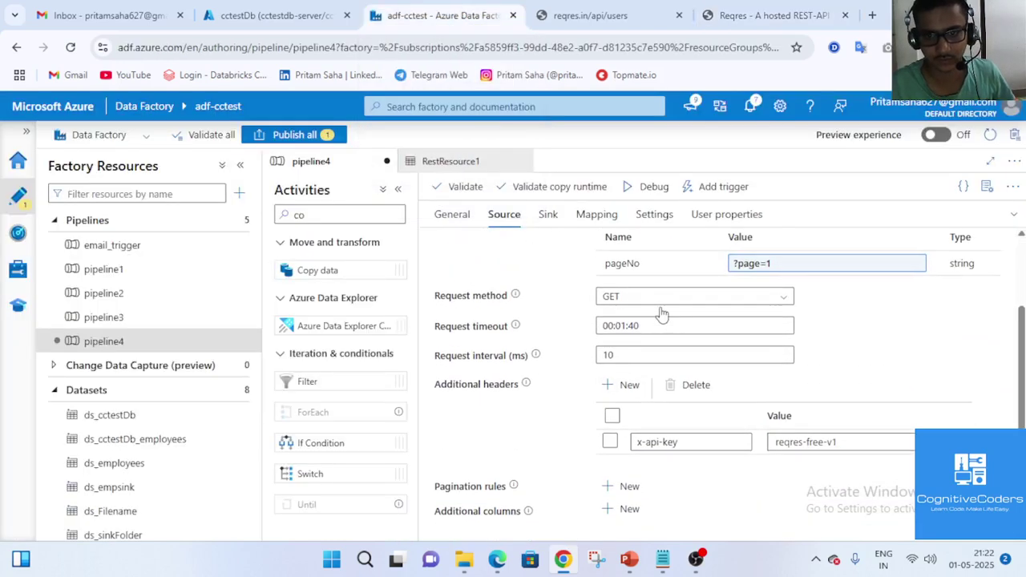
pyautogui.scroll(1, 646, 263)
pyautogui.click(595, 280)
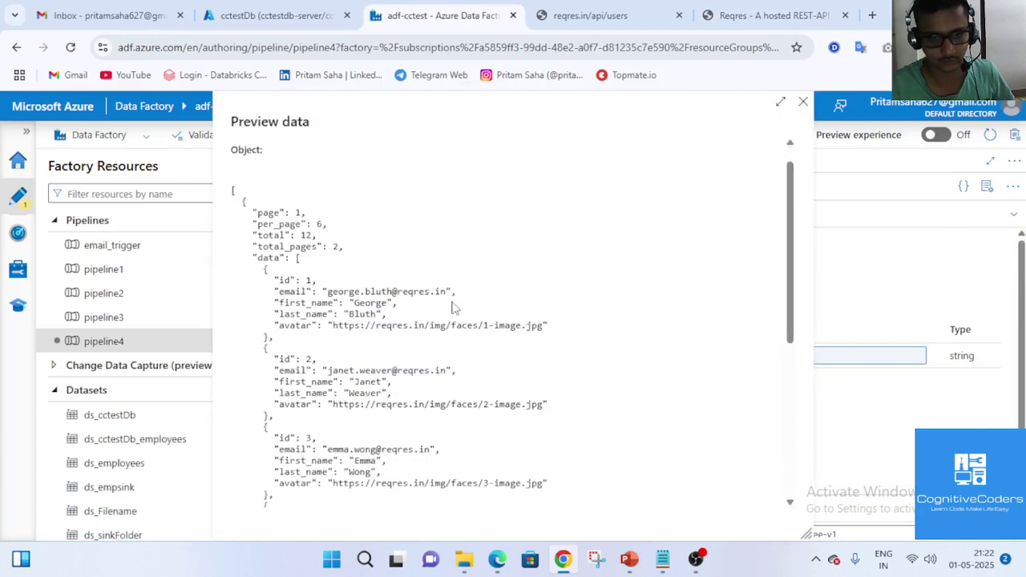
pyautogui.scroll(-4, 451, 307)
pyautogui.scroll(4, 452, 311)
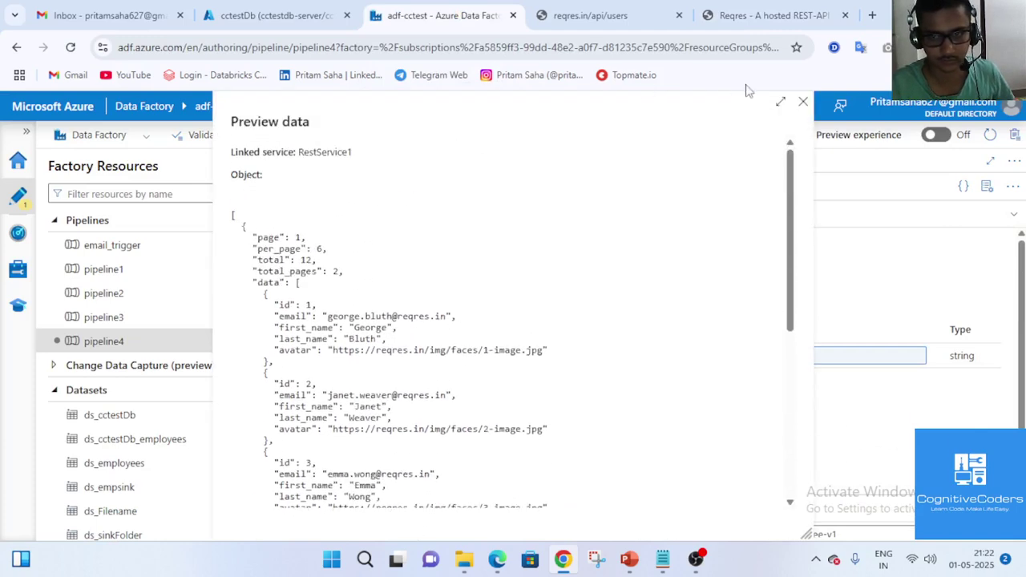
pyautogui.click(802, 101)
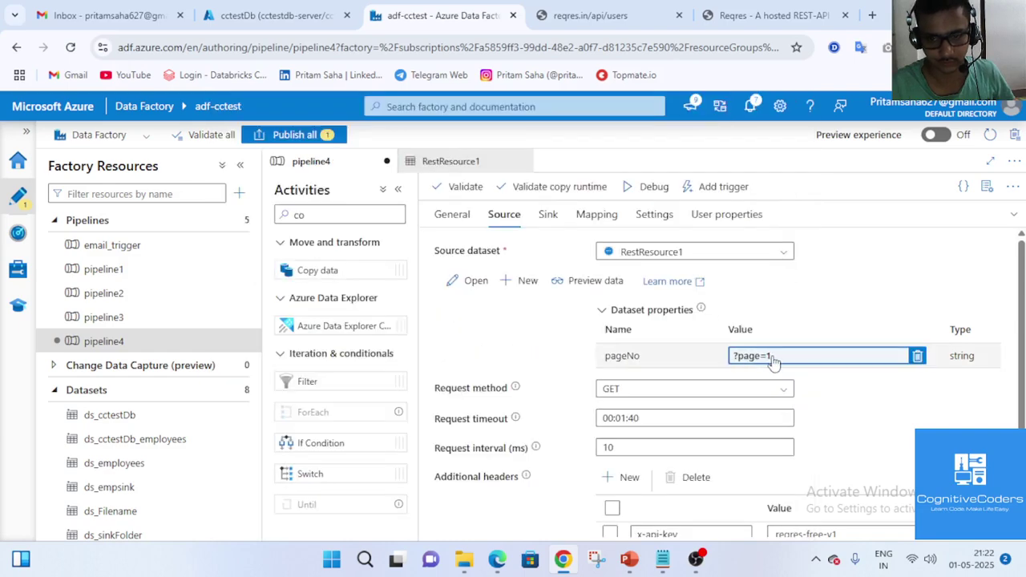
# Set the pageNo dataset property of the Copy data source to the expression ?page=@{item()}
pyautogui.click(778, 362)
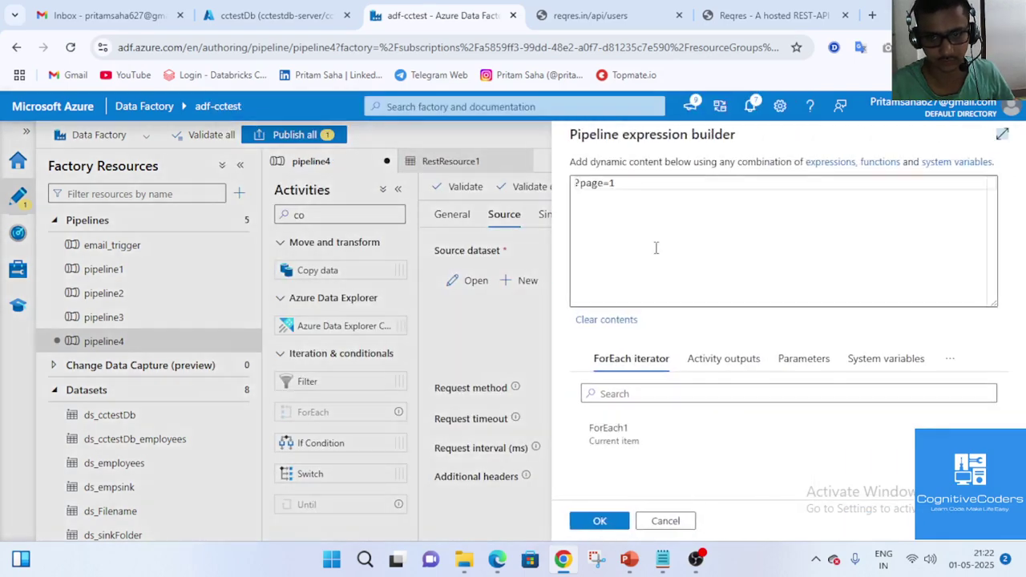
pyautogui.doubleClick(612, 183)
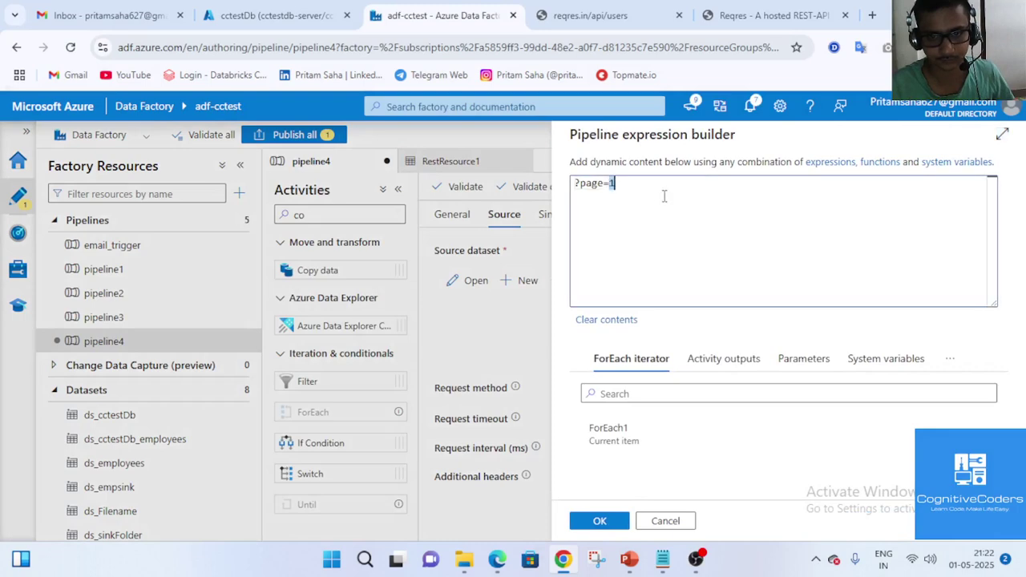
pyautogui.press('BackSpace')
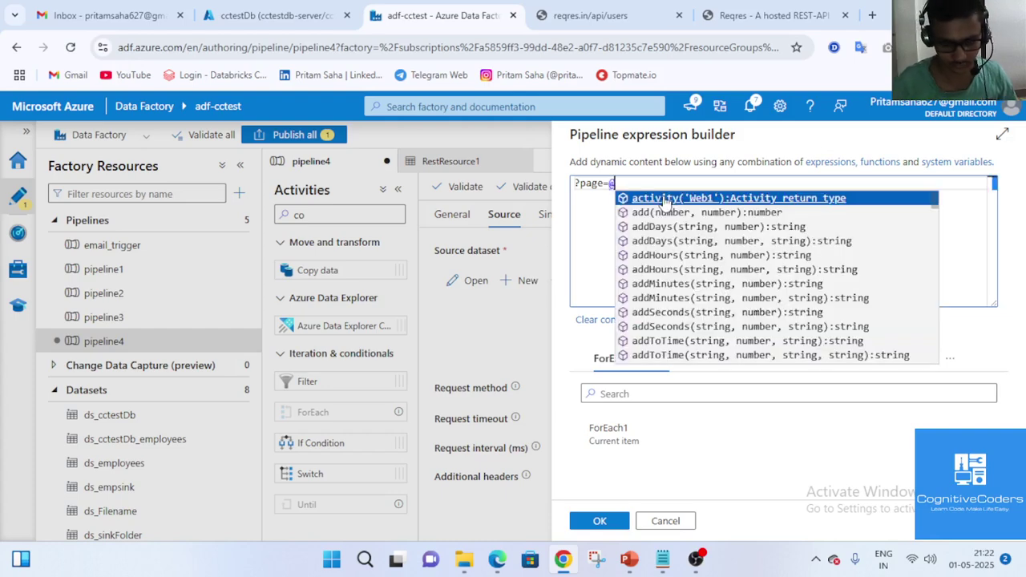
pyautogui.write('@{')
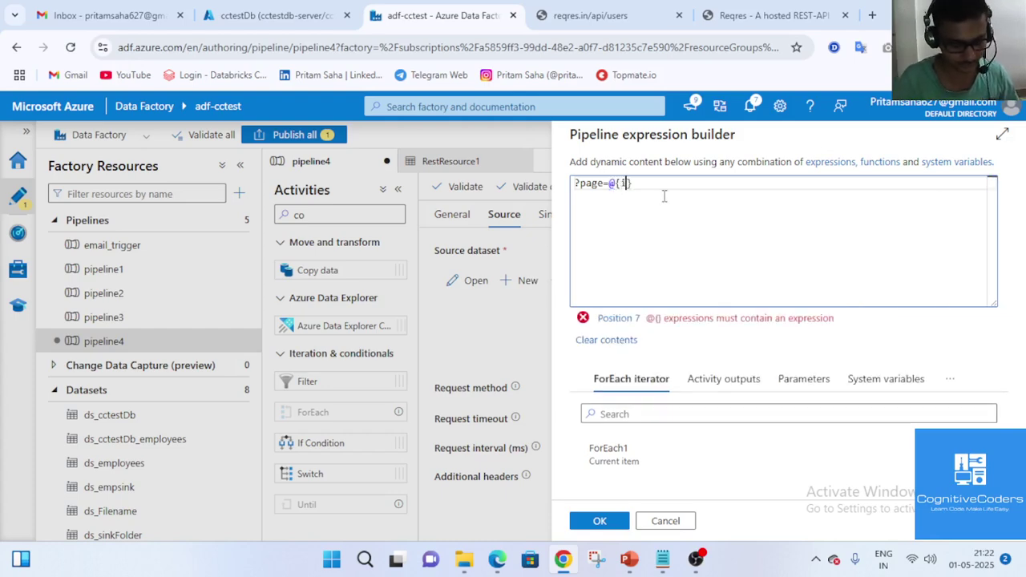
pyautogui.write('item(')
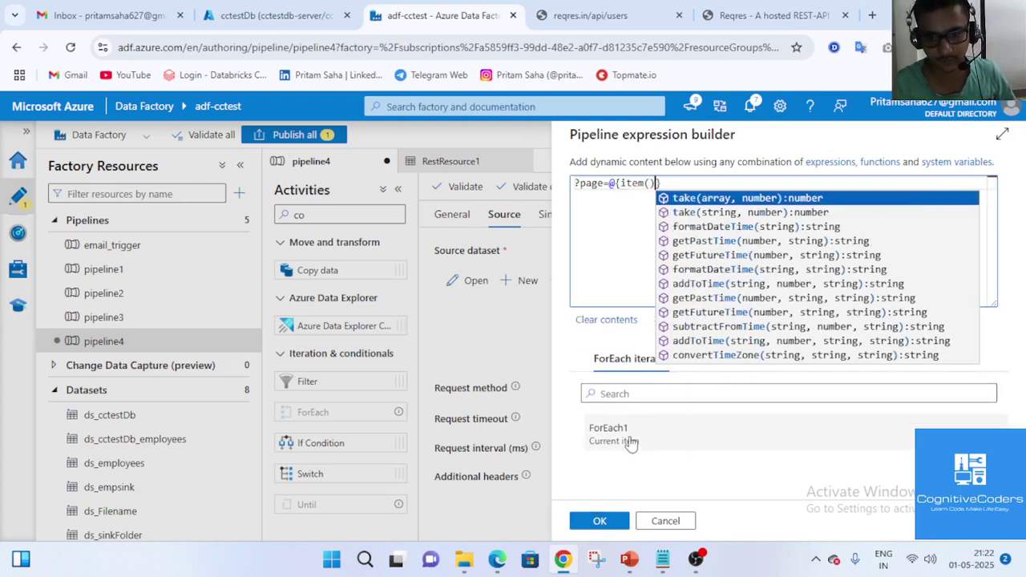
pyautogui.click(611, 519)
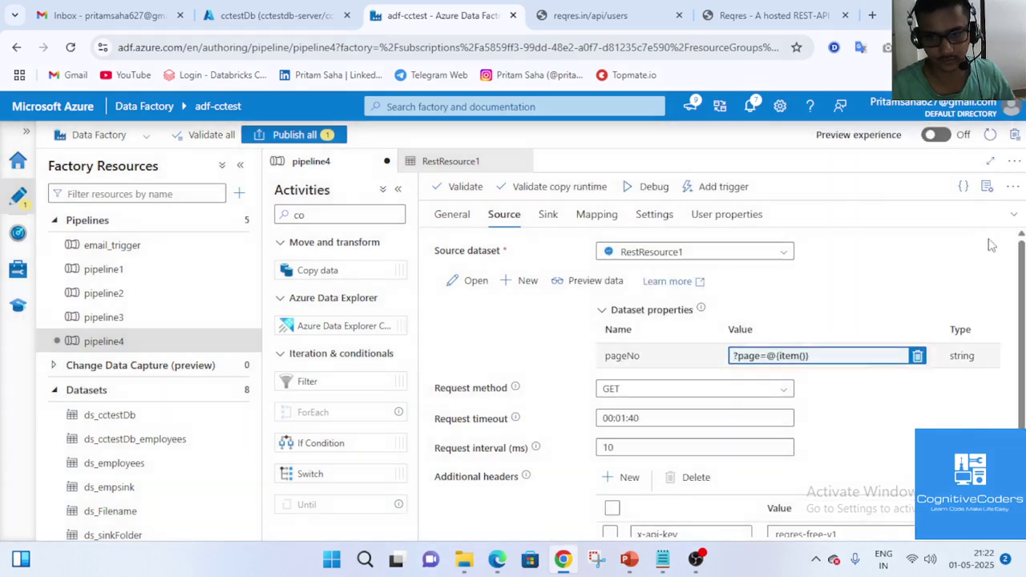
pyautogui.scroll(-2, 853, 481)
pyautogui.scroll(2, 853, 481)
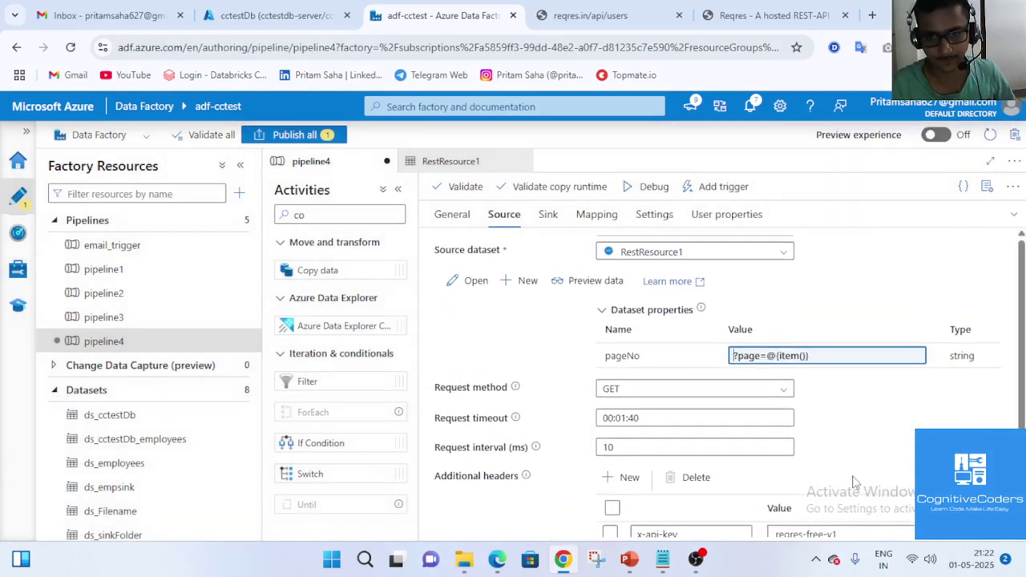
pyautogui.click(590, 281)
pyautogui.click(827, 382)
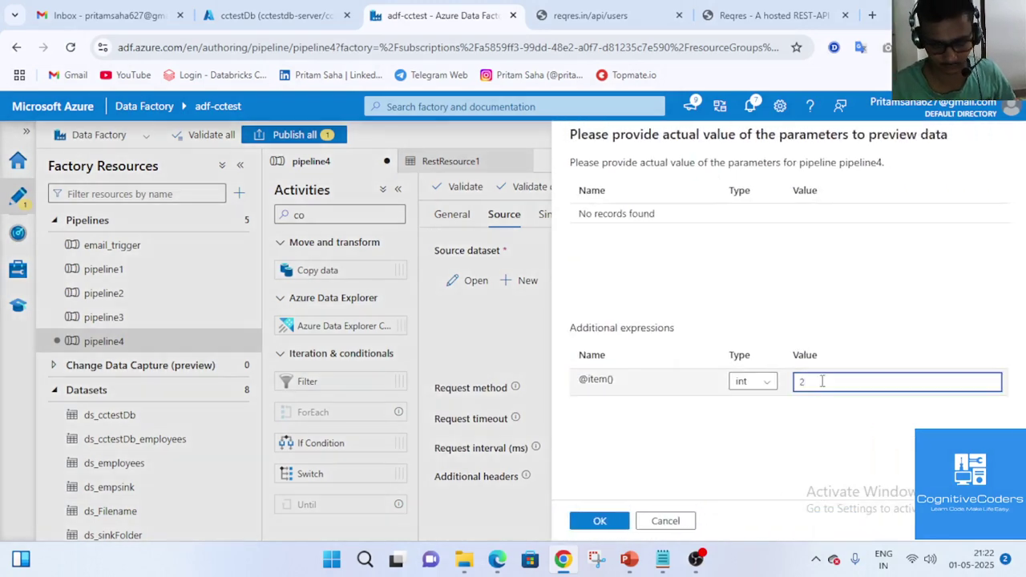
pyautogui.press('BackSpace')
pyautogui.write('1')
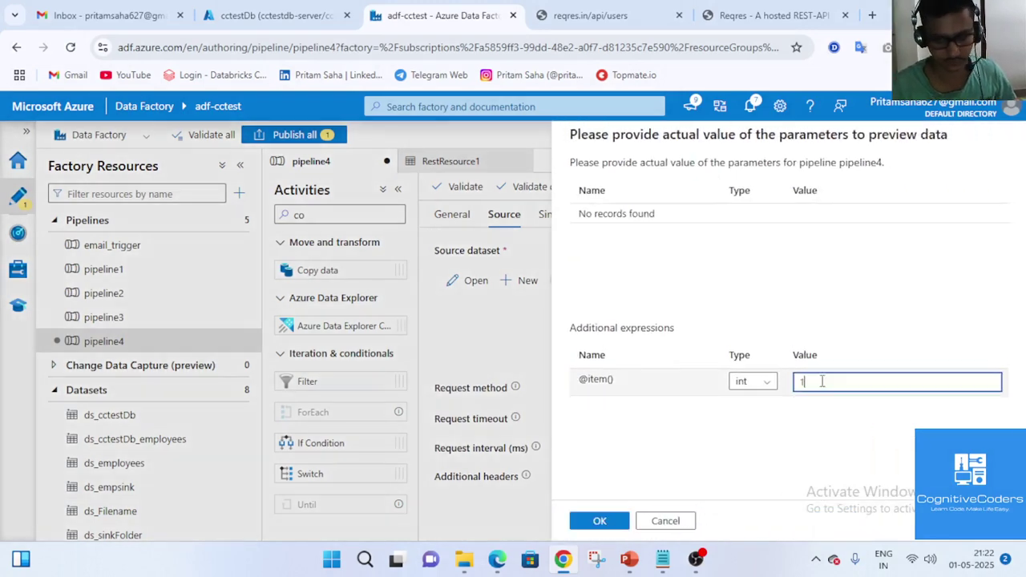
pyautogui.click(599, 522)
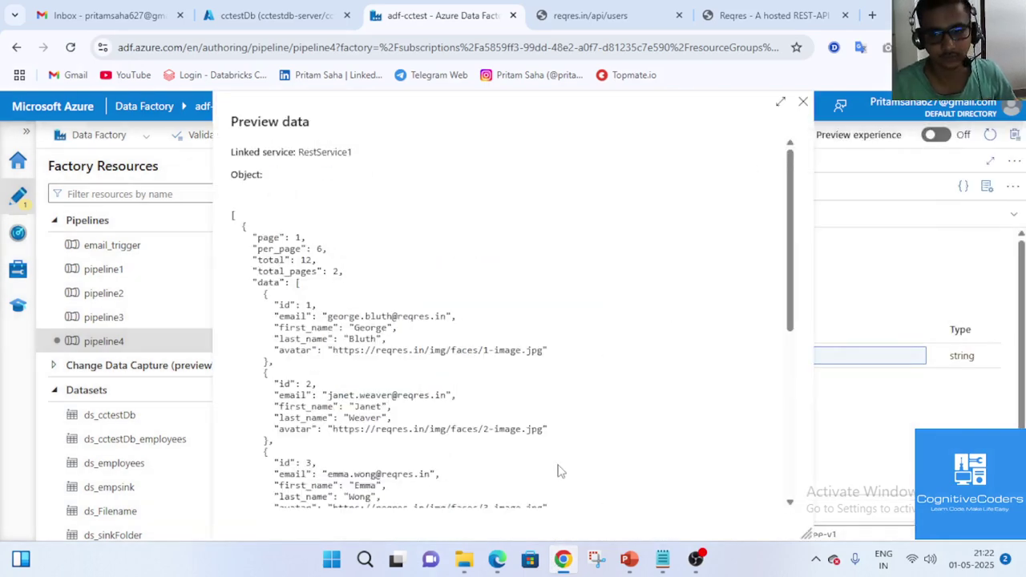
pyautogui.click(803, 103)
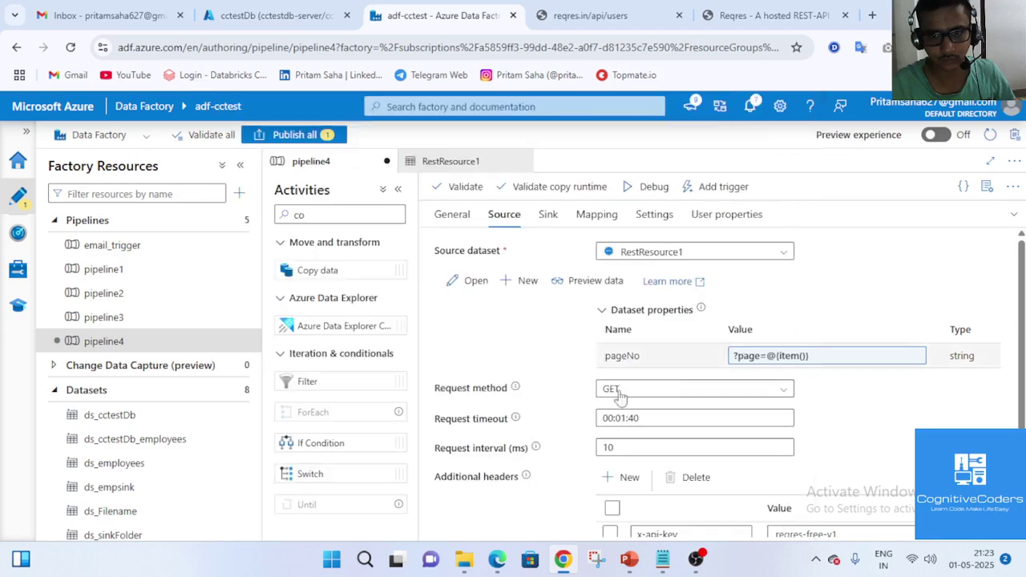
# Review the Copy data sink's dataset properties and write settings
pyautogui.click(548, 215)
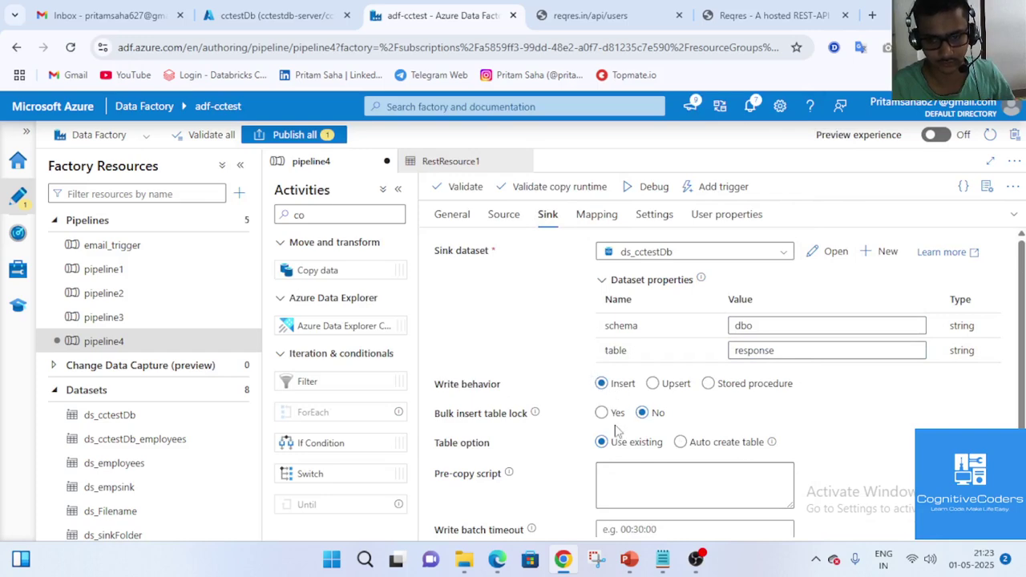
pyautogui.scroll(-3, 659, 468)
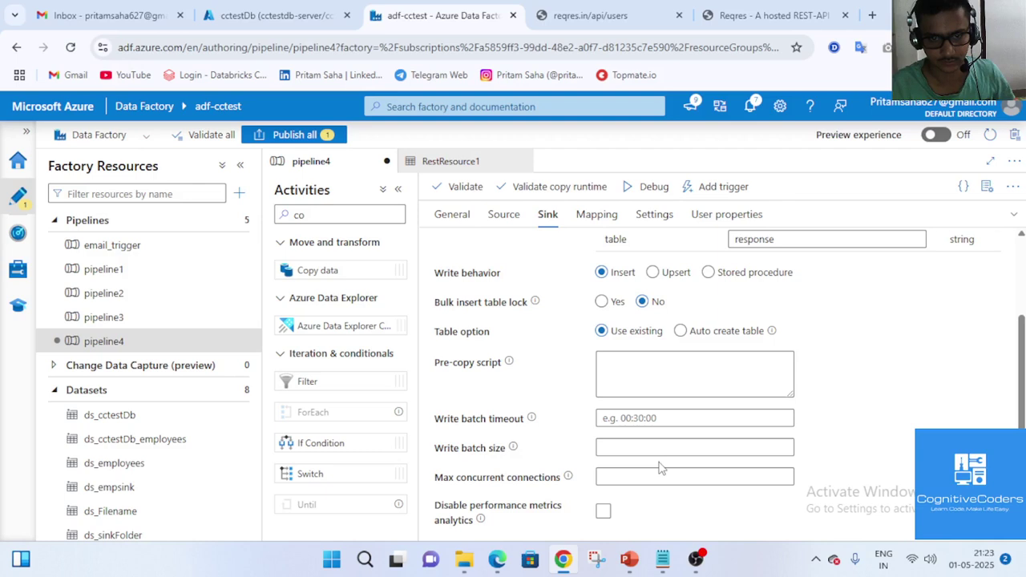
pyautogui.scroll(3, 660, 467)
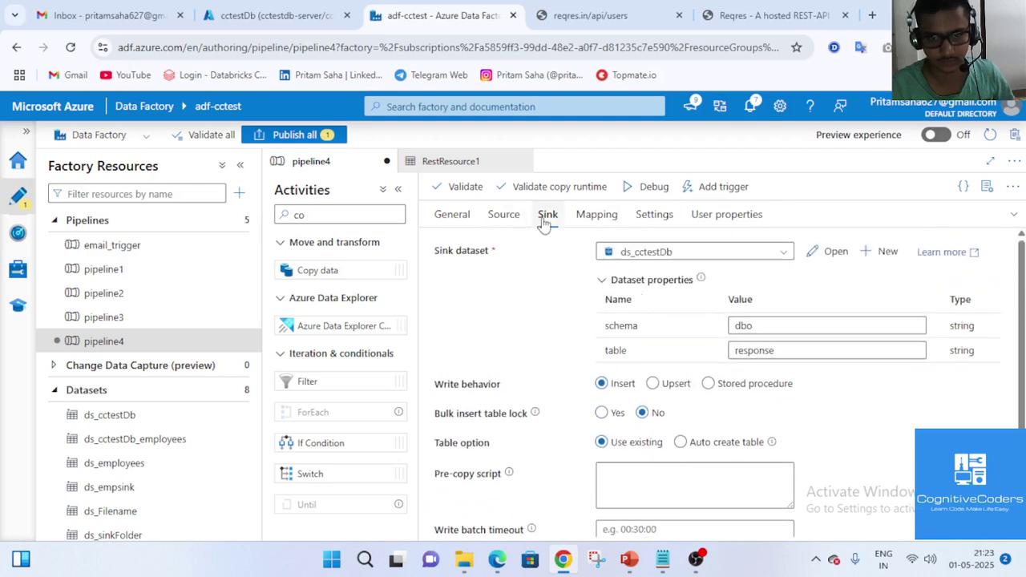
pyautogui.click(596, 216)
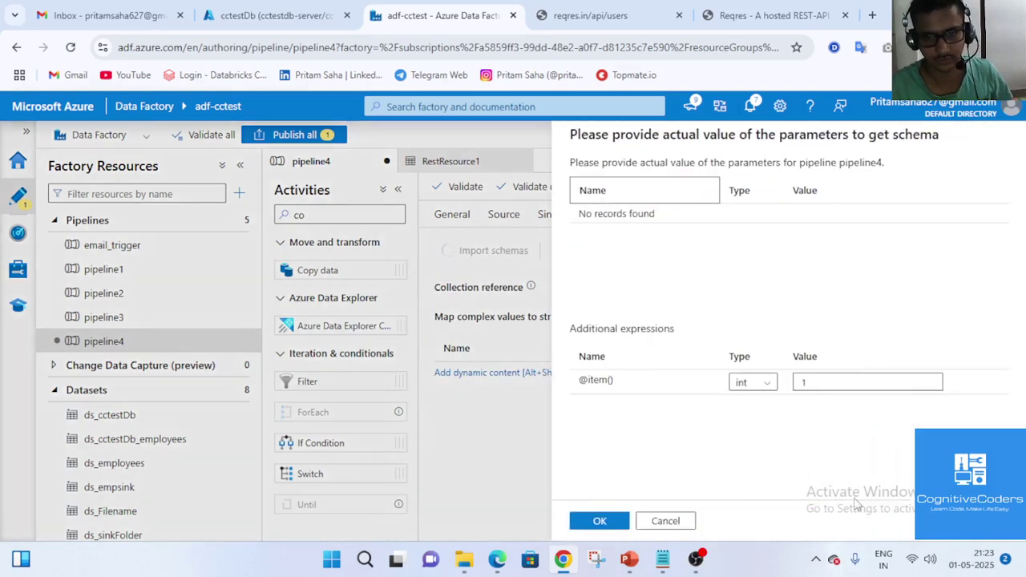
pyautogui.click(599, 521)
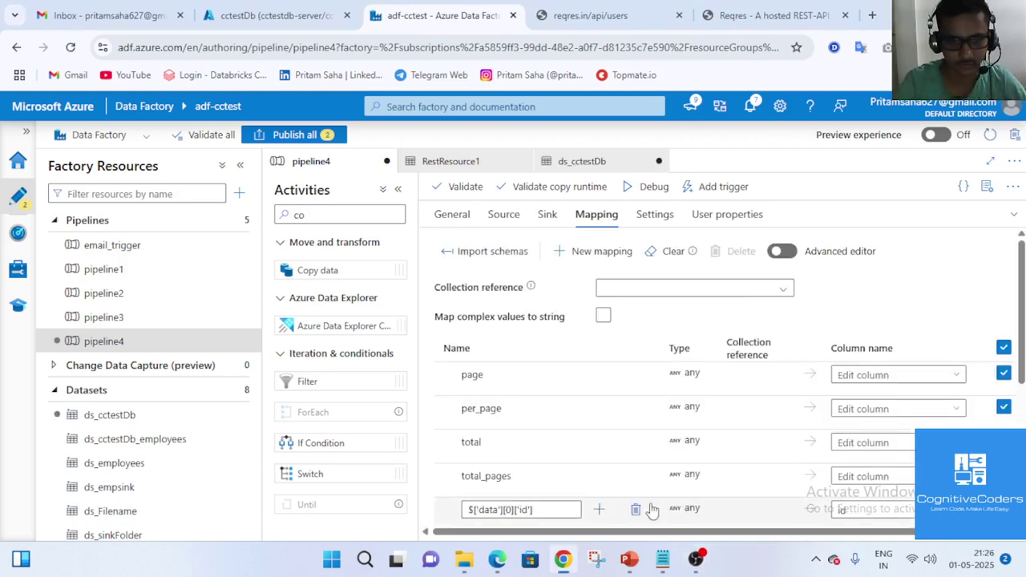
pyautogui.scroll(-3, 594, 448)
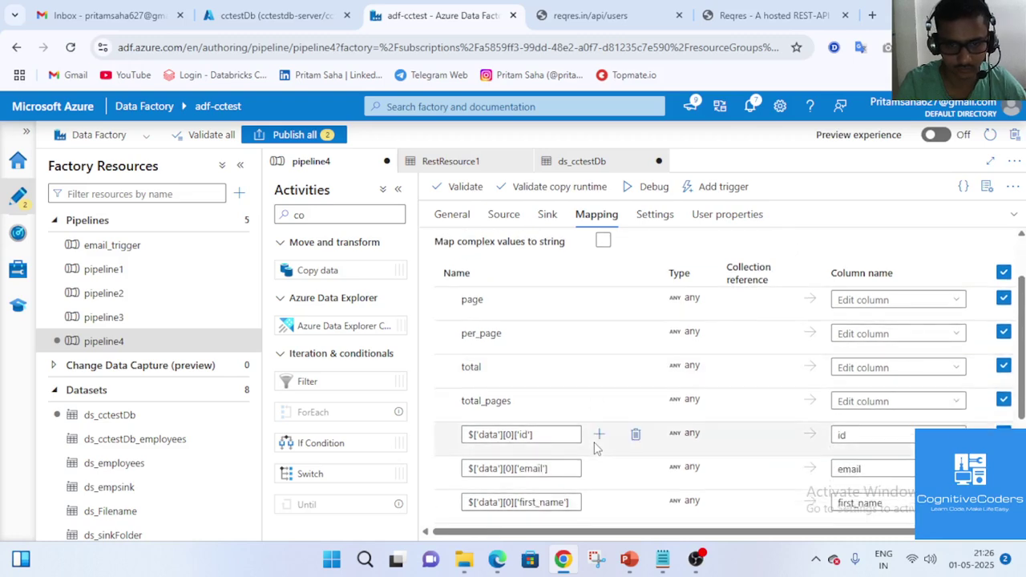
pyautogui.scroll(-4, 593, 449)
pyautogui.scroll(7, 594, 449)
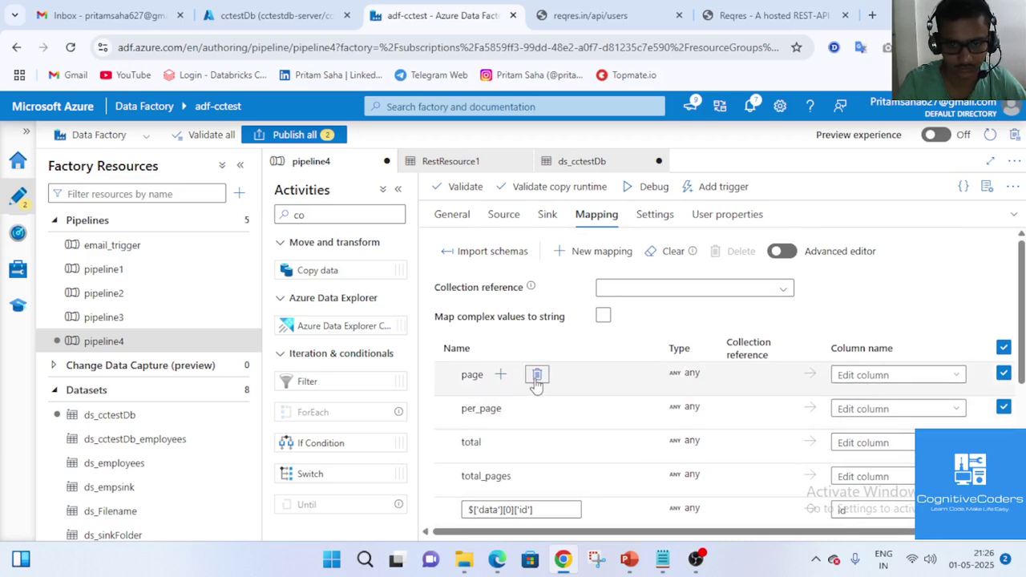
# Delete the page, per_page, total and total_pages rows from the Copy data mapping
pyautogui.click(536, 377)
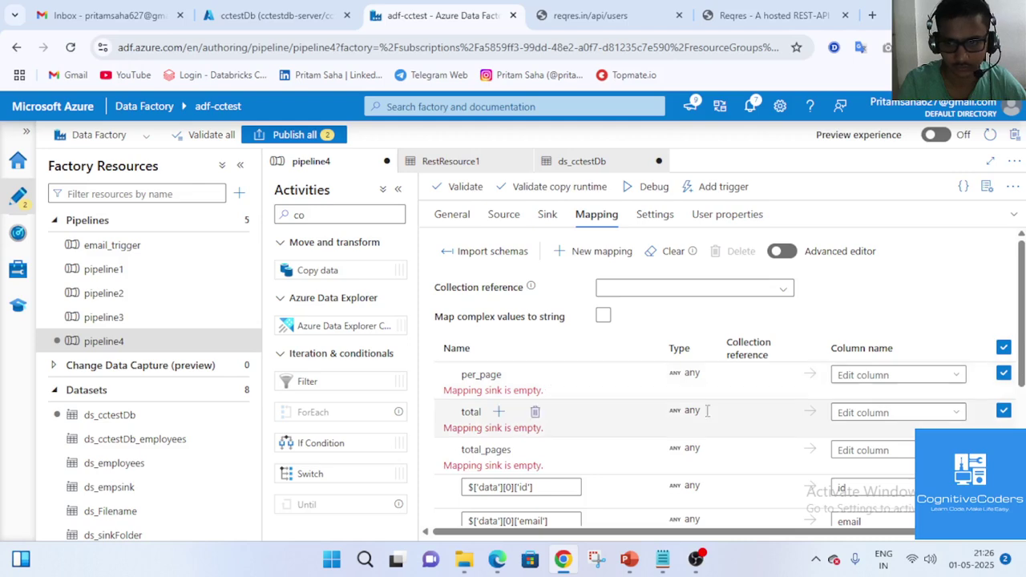
pyautogui.moveTo(761, 534); pyautogui.dragTo(624, 535)
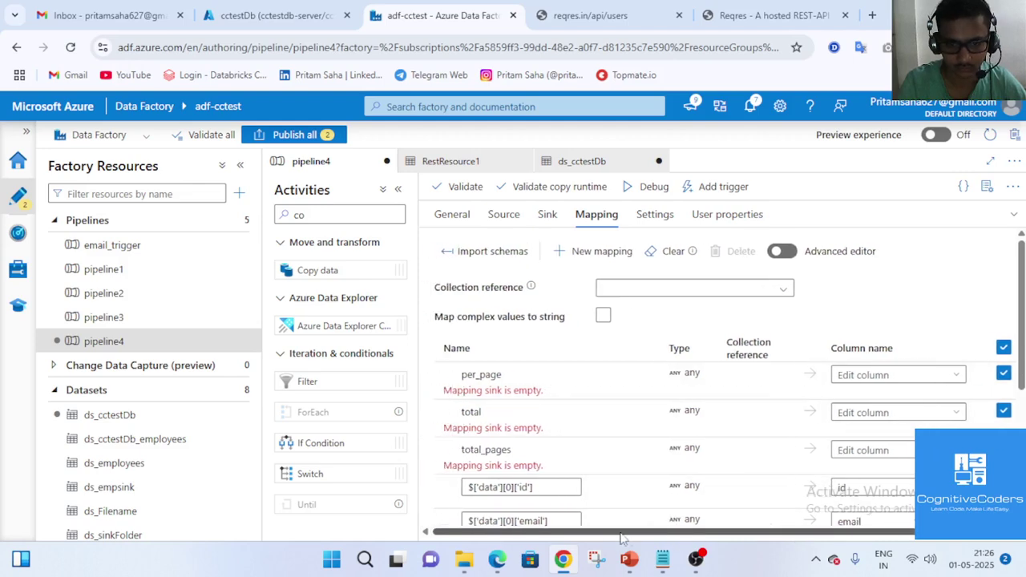
pyautogui.scroll(-2, 552, 425)
pyautogui.scroll(-3, 542, 461)
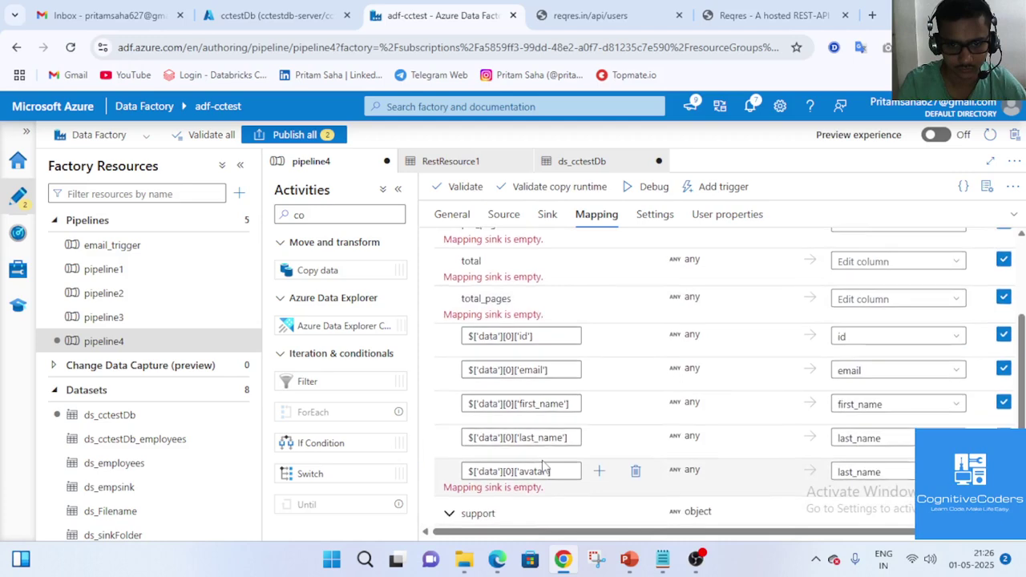
pyautogui.scroll(3, 543, 467)
pyautogui.scroll(1, 542, 465)
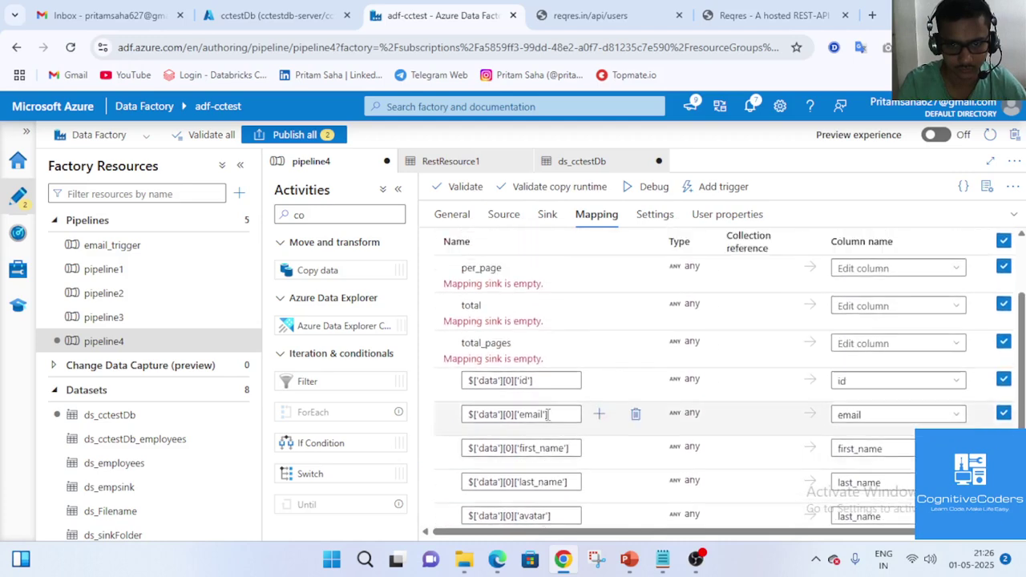
pyautogui.scroll(2, 556, 345)
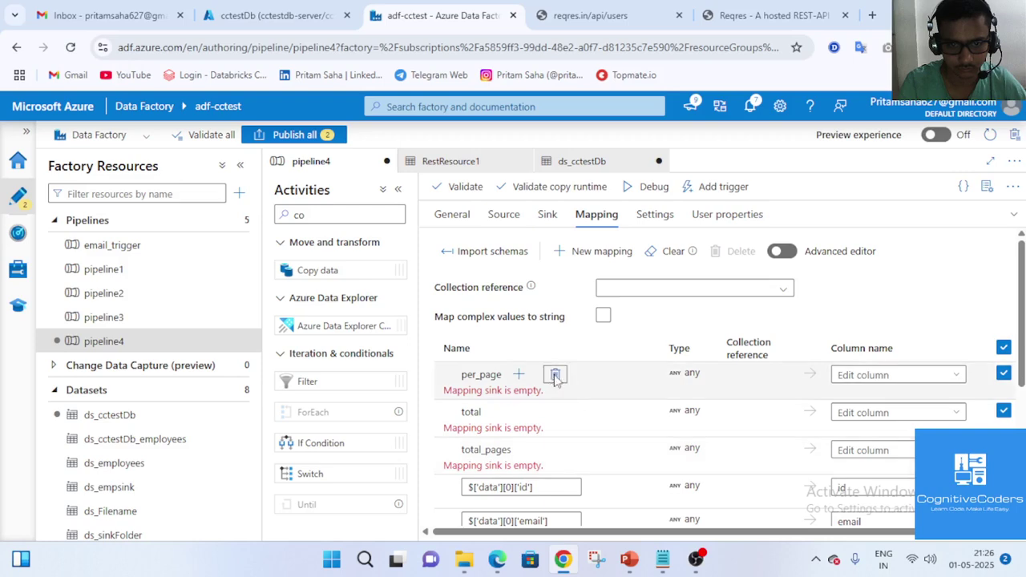
pyautogui.click(554, 375)
pyautogui.click(535, 375)
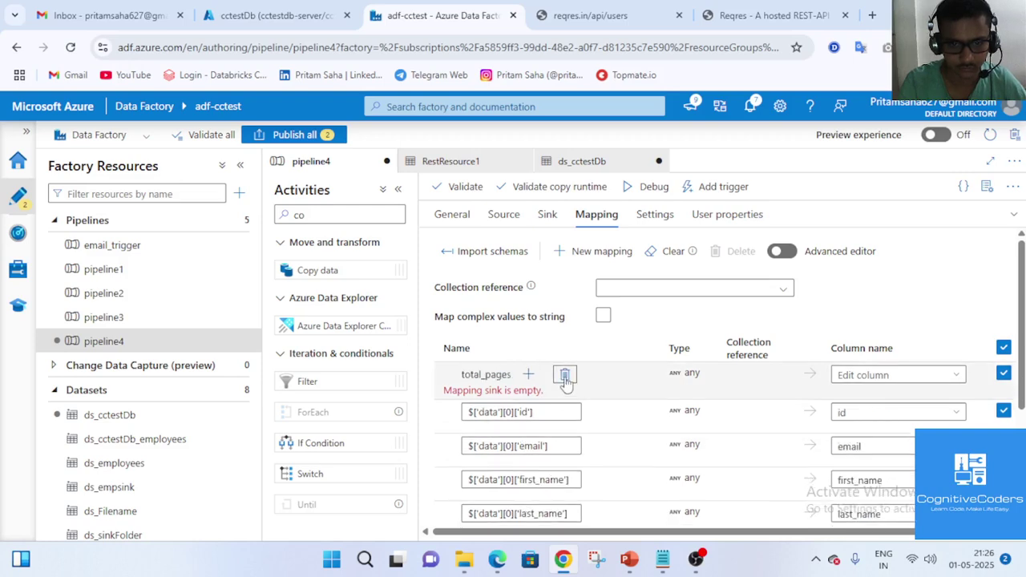
pyautogui.click(565, 380)
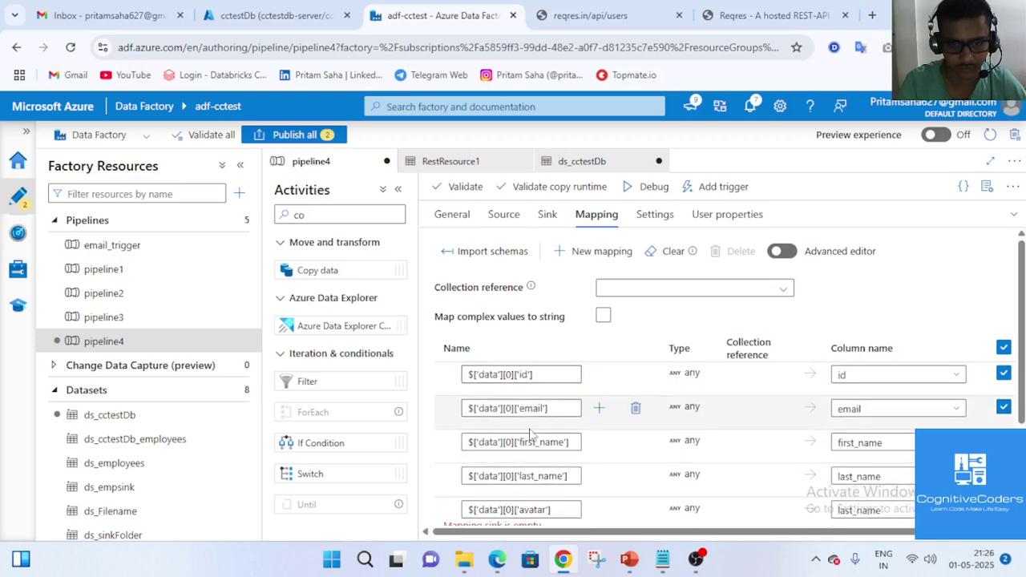
# Set the mapping's collection reference to $['data'] and enable mapping complex values to string
pyautogui.scroll(-1, 609, 401)
pyautogui.scroll(1, 716, 323)
pyautogui.click(723, 288)
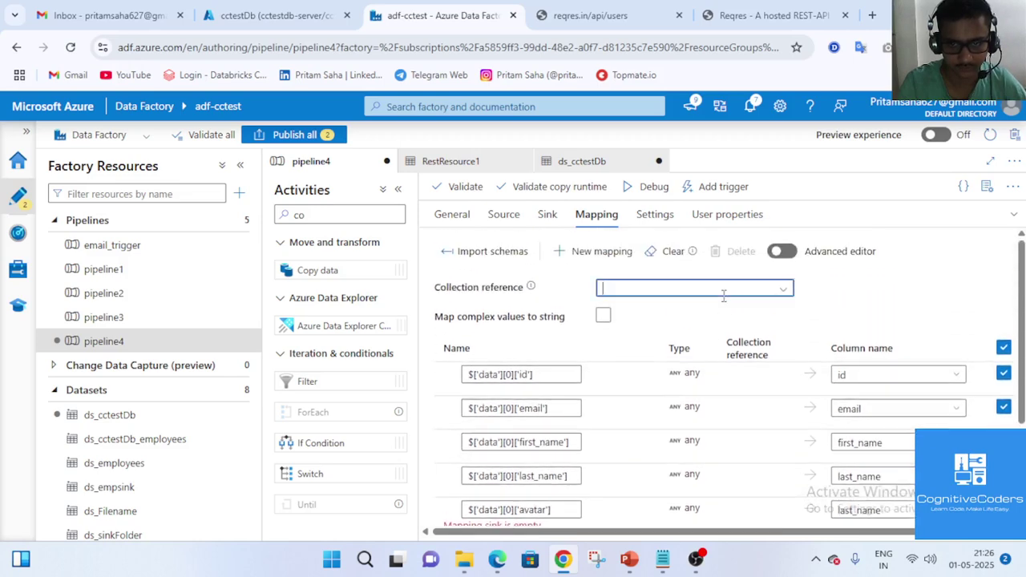
pyautogui.click(782, 292)
pyautogui.click(756, 312)
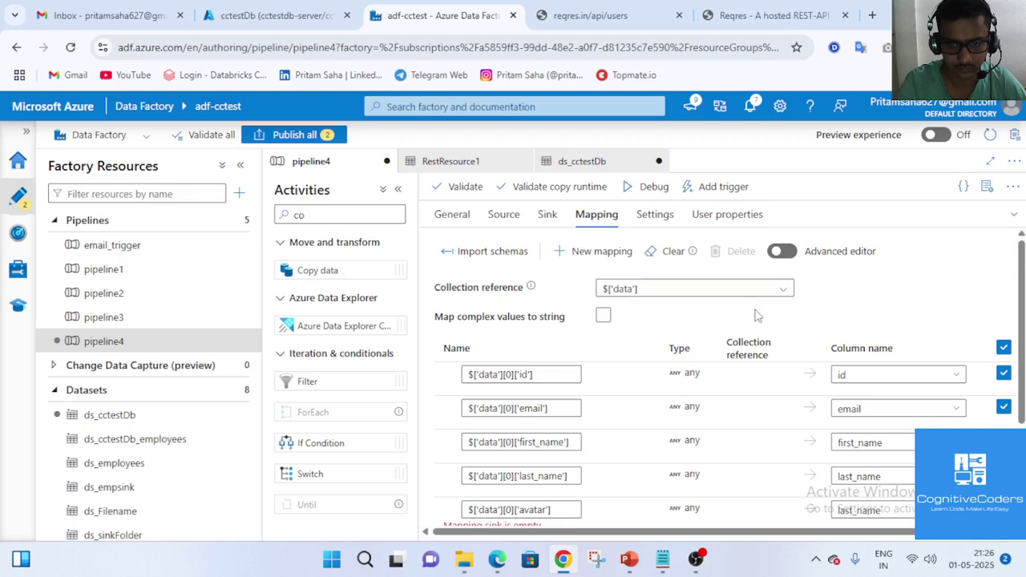
pyautogui.click(601, 316)
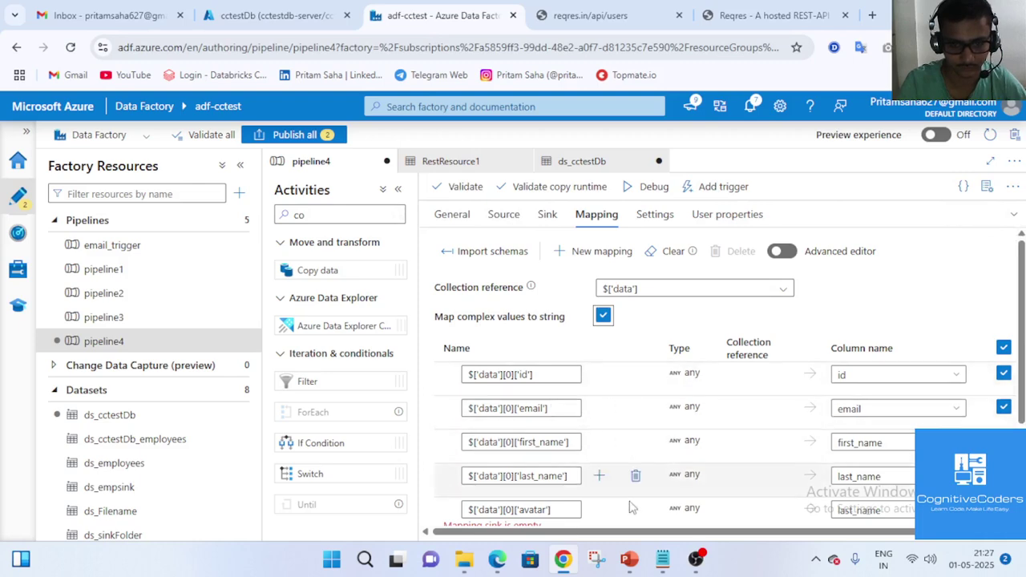
# Examine the data array in the reqres.in users?page=1 response and return to the Data Factory mapping
pyautogui.click(765, 10)
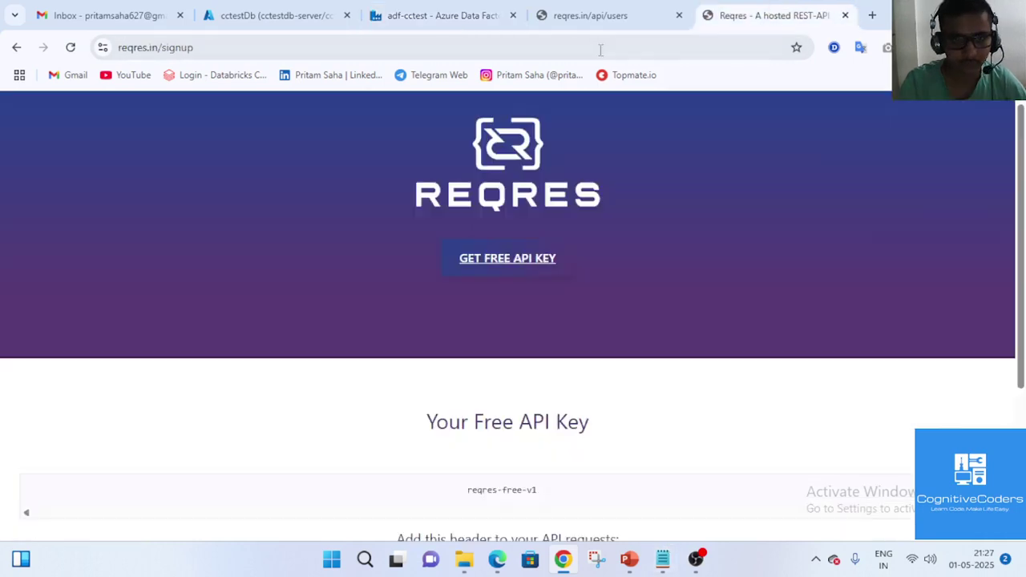
pyautogui.click(631, 17)
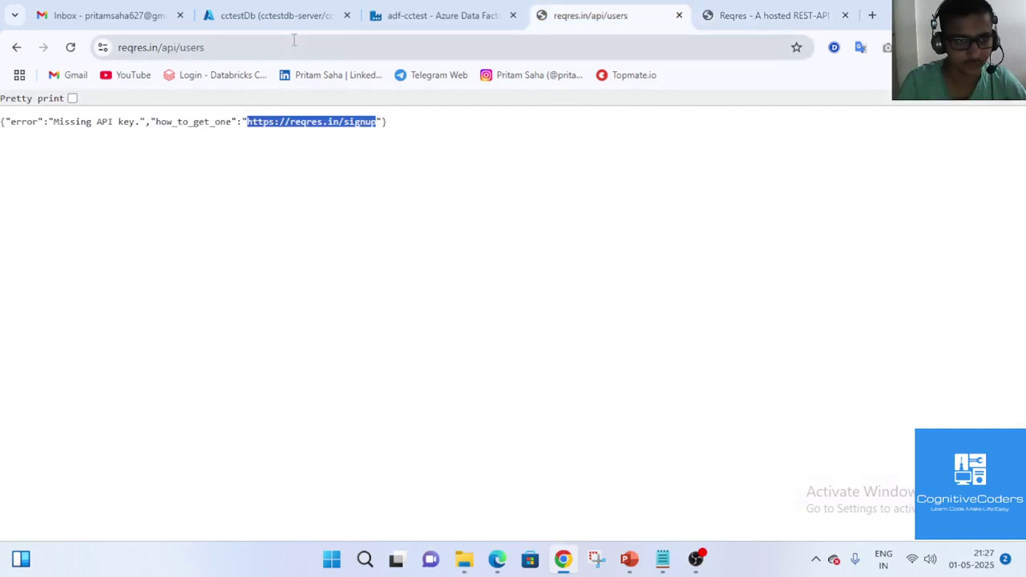
pyautogui.click(779, 10)
pyautogui.scroll(-3, 565, 401)
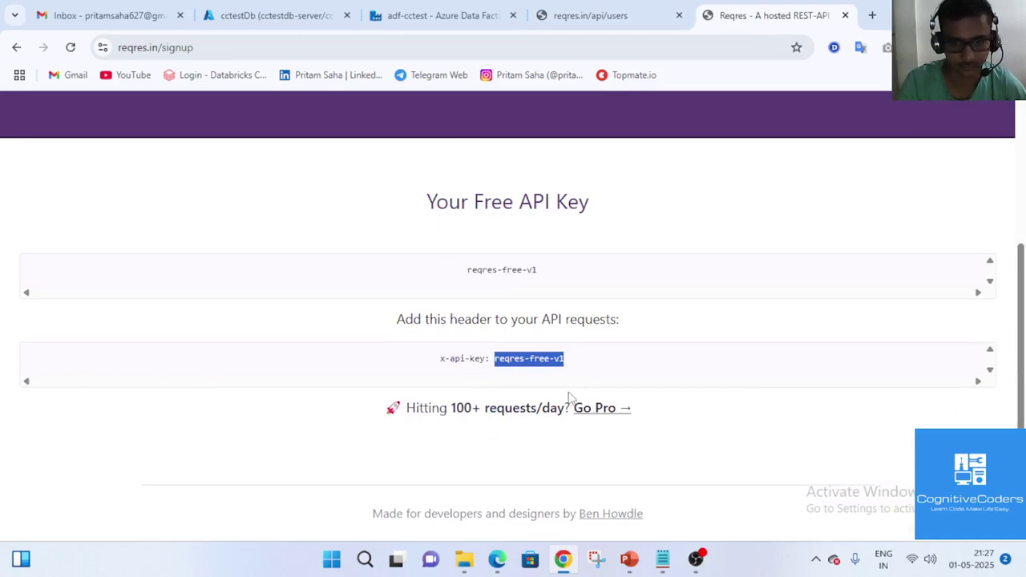
pyautogui.click(18, 48)
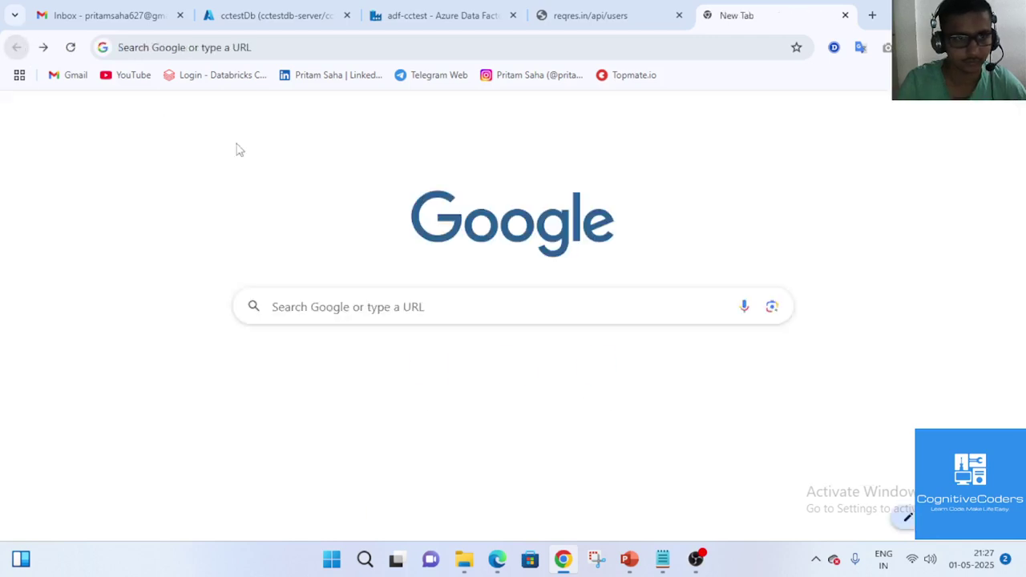
pyautogui.click(43, 47)
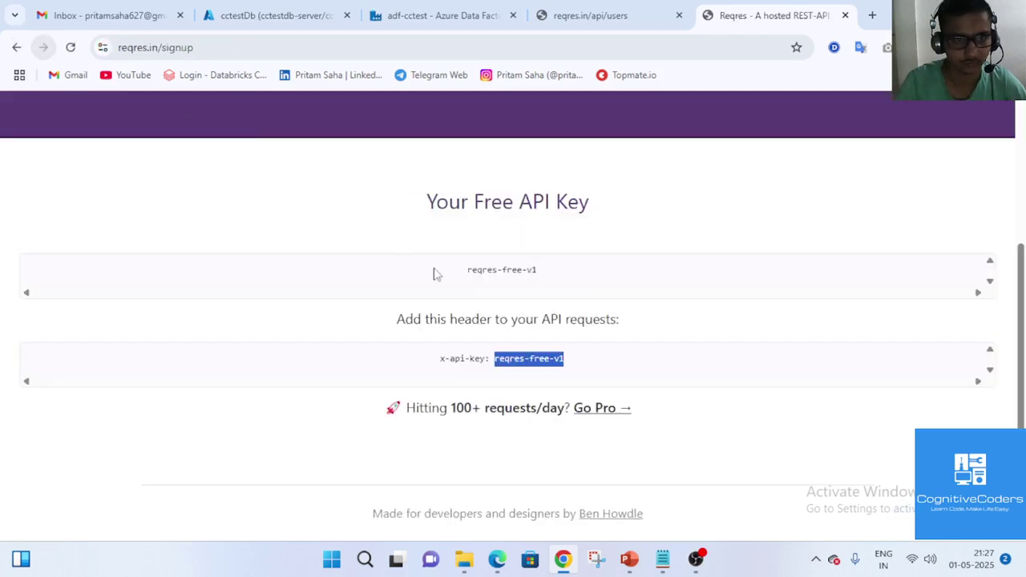
pyautogui.click(696, 561)
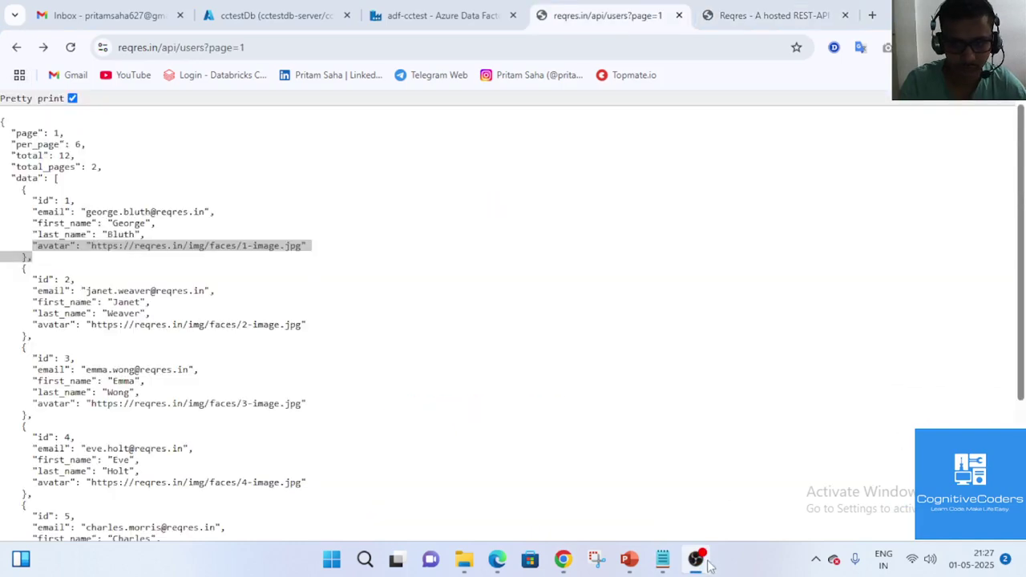
pyautogui.click(704, 563)
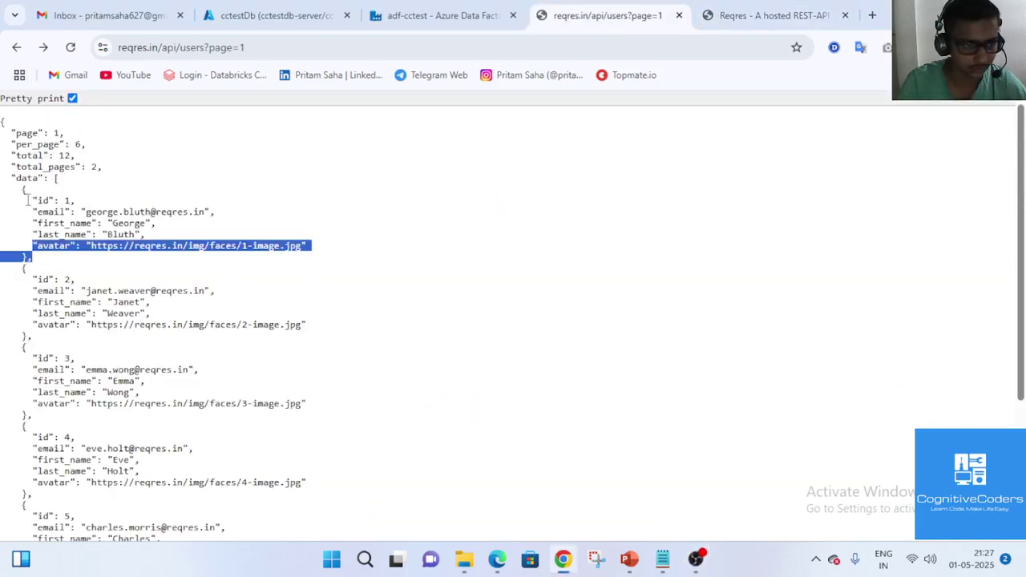
pyautogui.moveTo(15, 180); pyautogui.dragTo(25, 179)
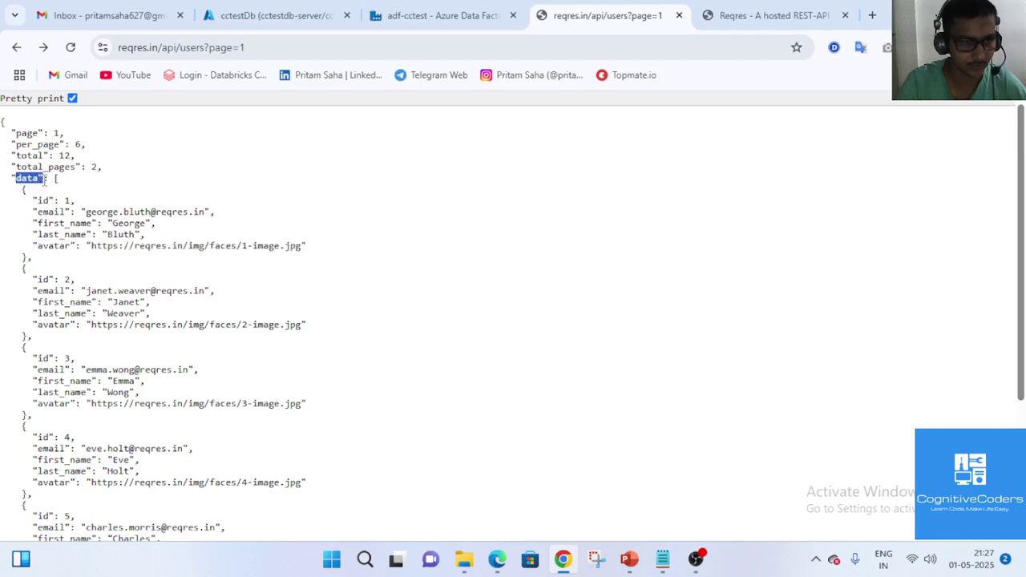
pyautogui.click(54, 191)
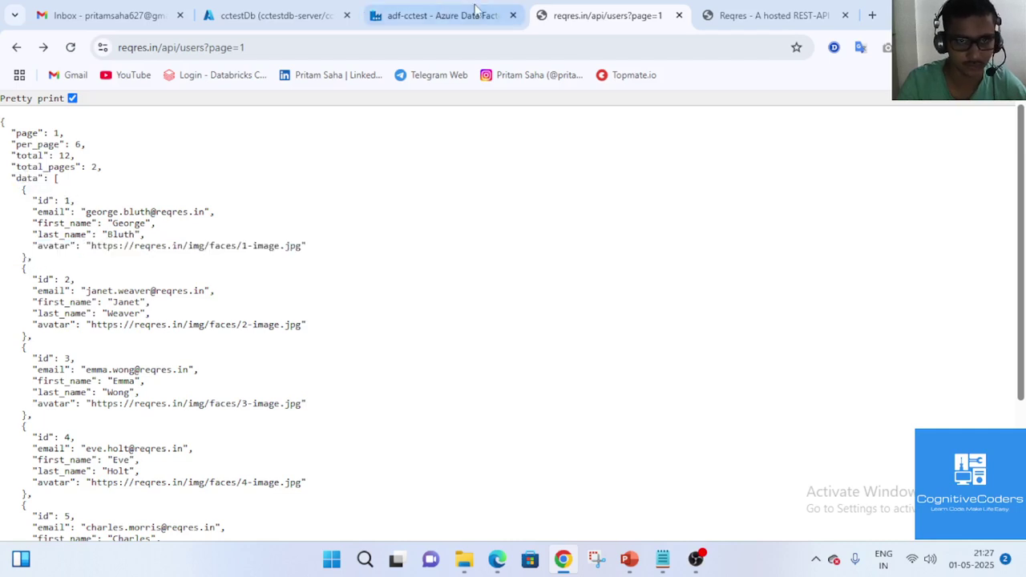
pyautogui.click(440, 16)
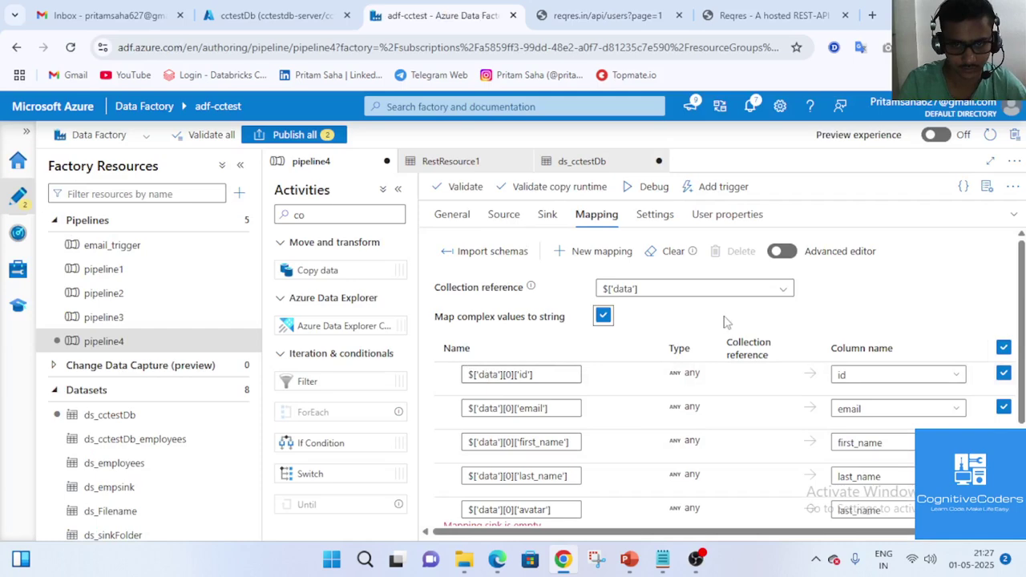
# Delete the support object and the $['data'][0]['avatar'] row from the Copy data mapping
pyautogui.scroll(-4, 689, 401)
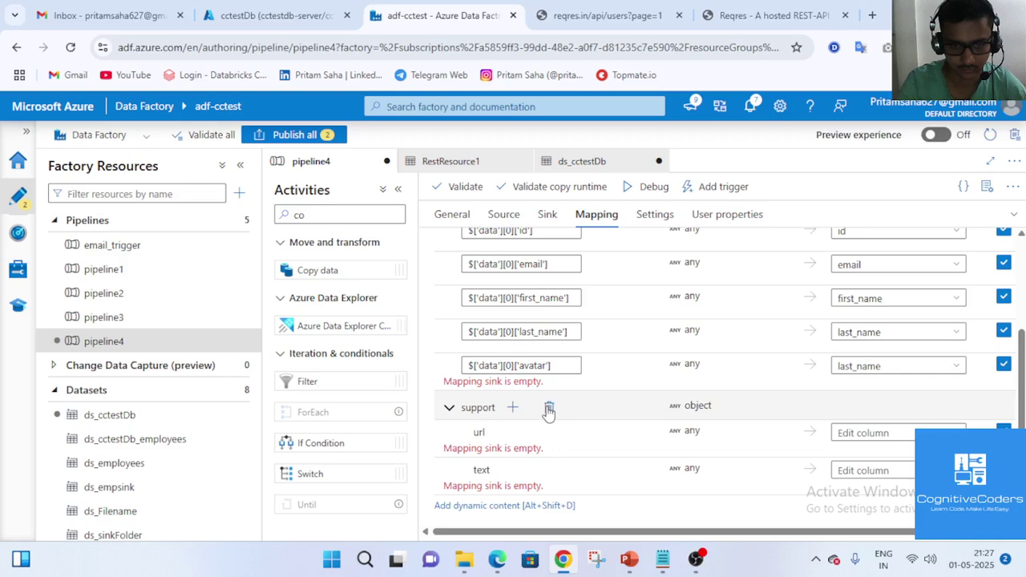
pyautogui.click(549, 410)
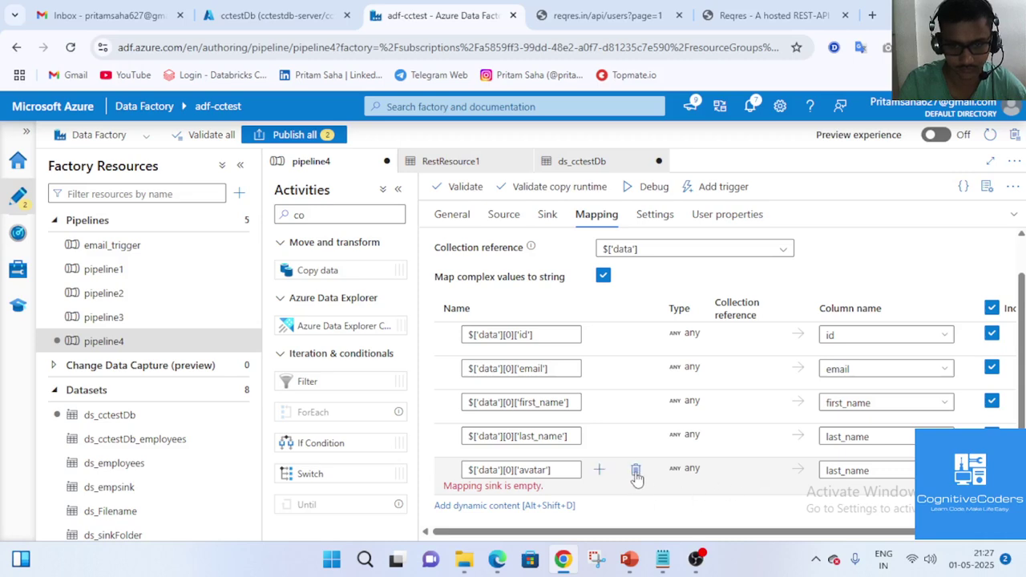
pyautogui.click(585, 15)
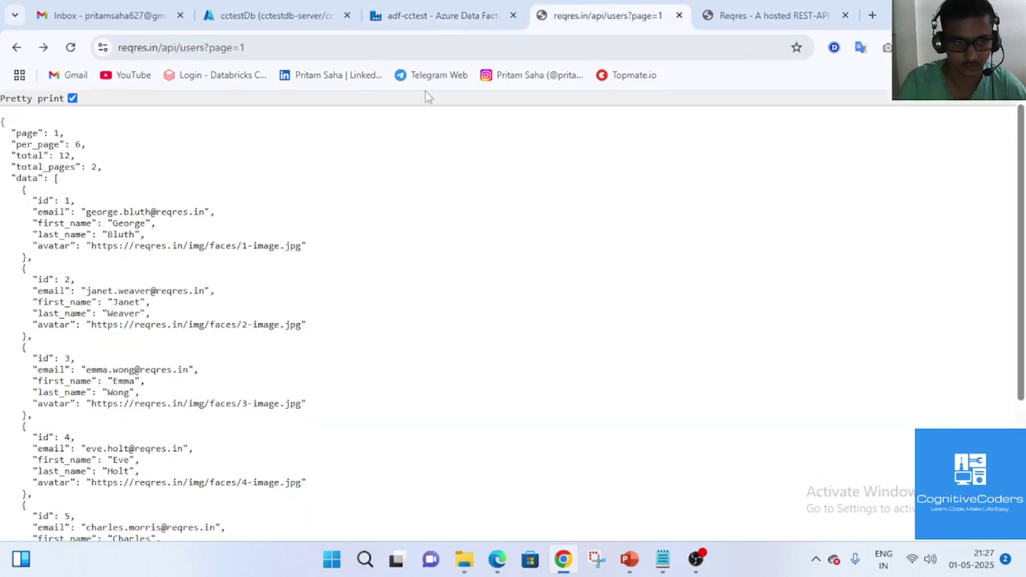
pyautogui.click(392, 19)
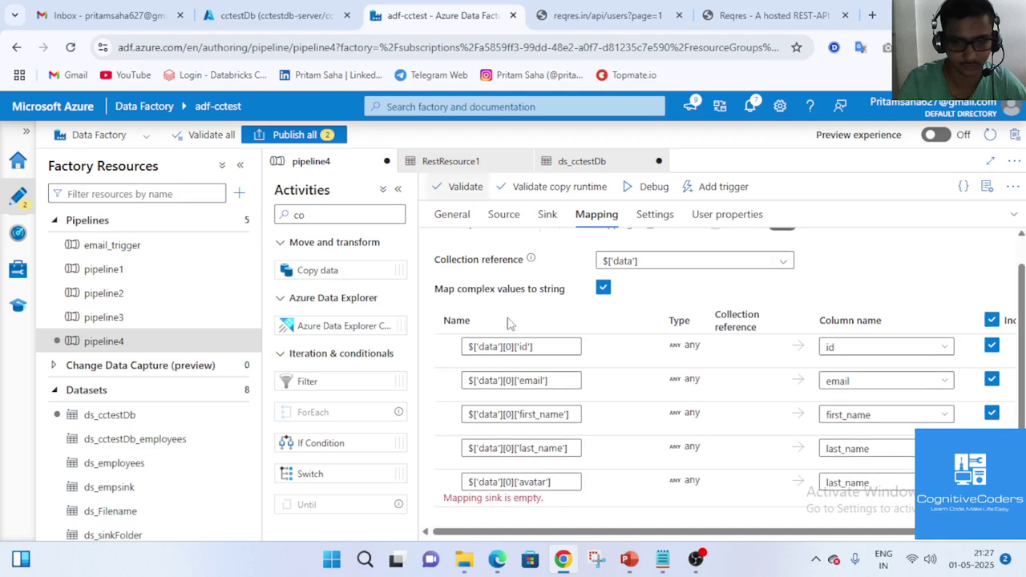
pyautogui.click(635, 472)
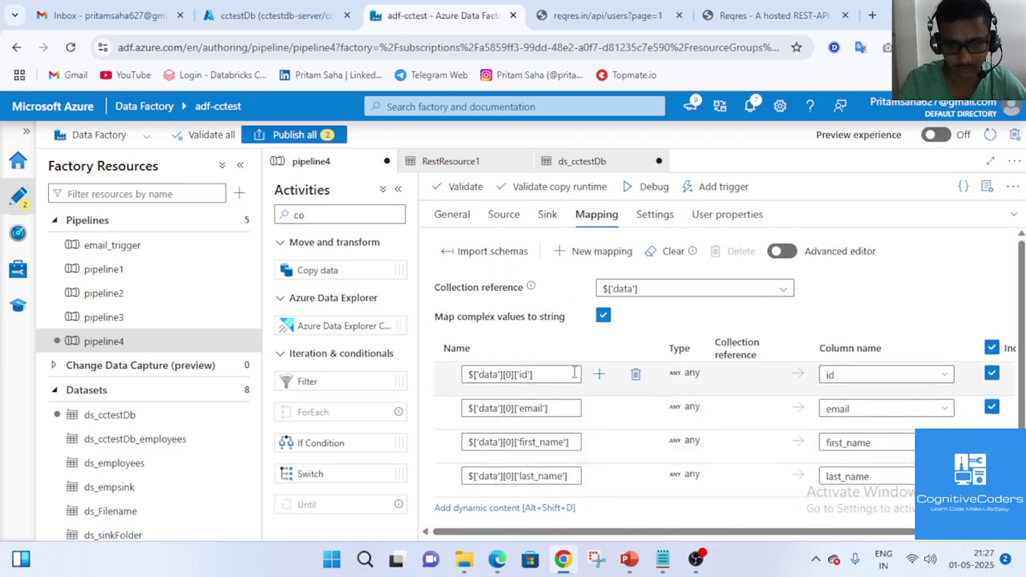
# Check the columns of the dbo.response table in the cctestDb query editor and return to Data Factory
pyautogui.click(273, 15)
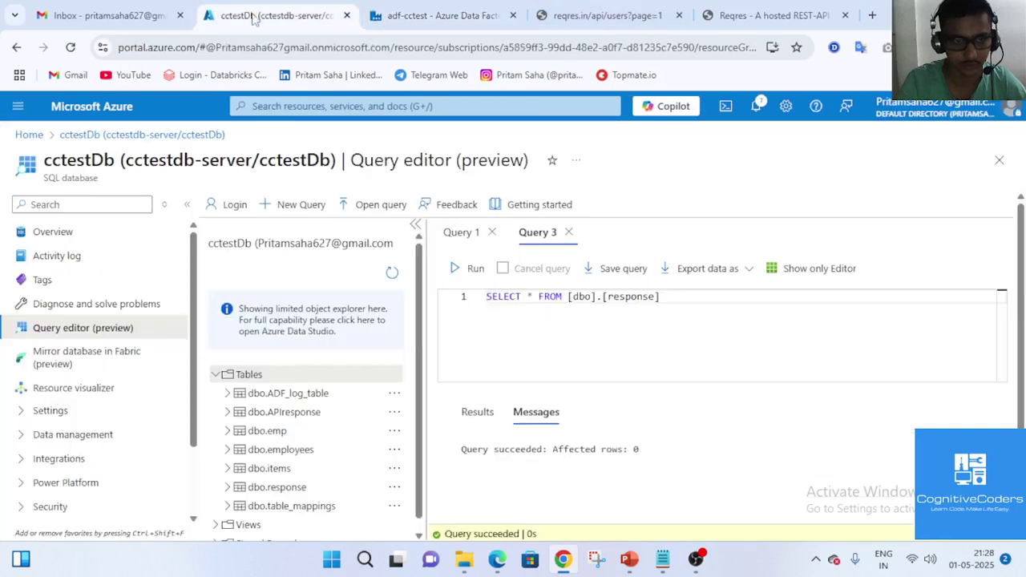
pyautogui.click(227, 487)
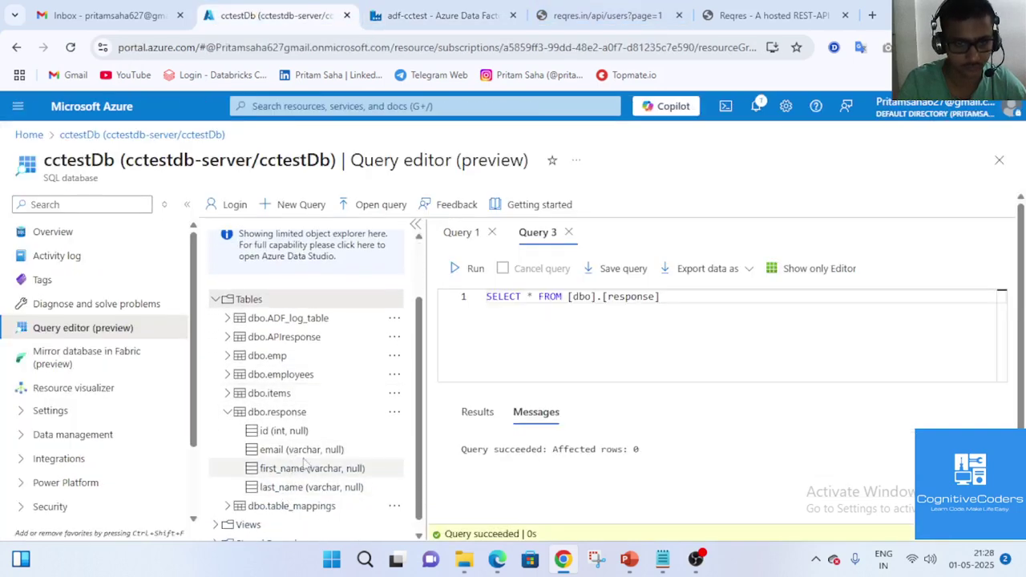
pyautogui.click(453, 8)
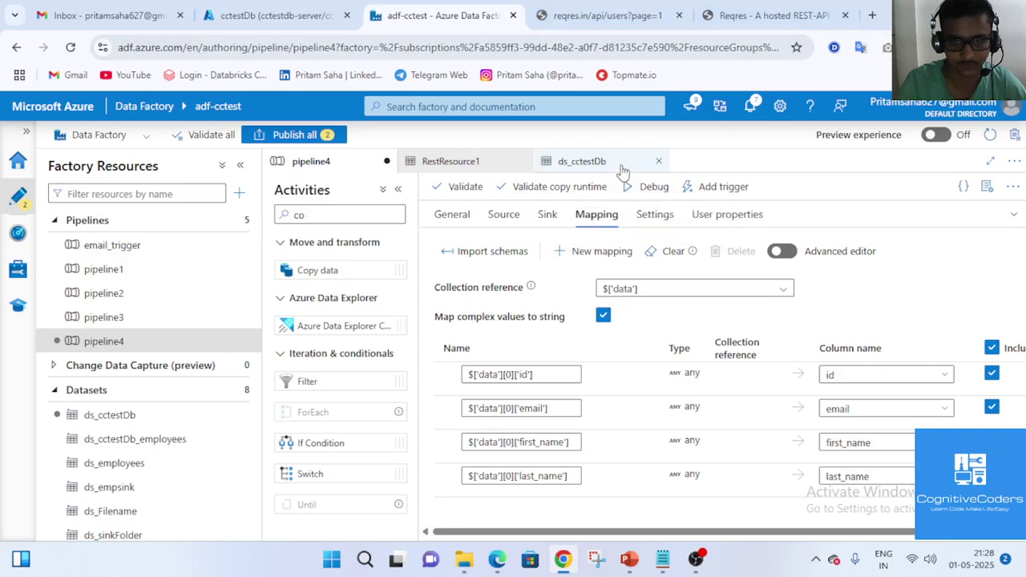
# Preview the ds_cctestDb dataset with schema dbo and table response, and close the dataset discarding its changes
pyautogui.click(582, 161)
pyautogui.click(921, 288)
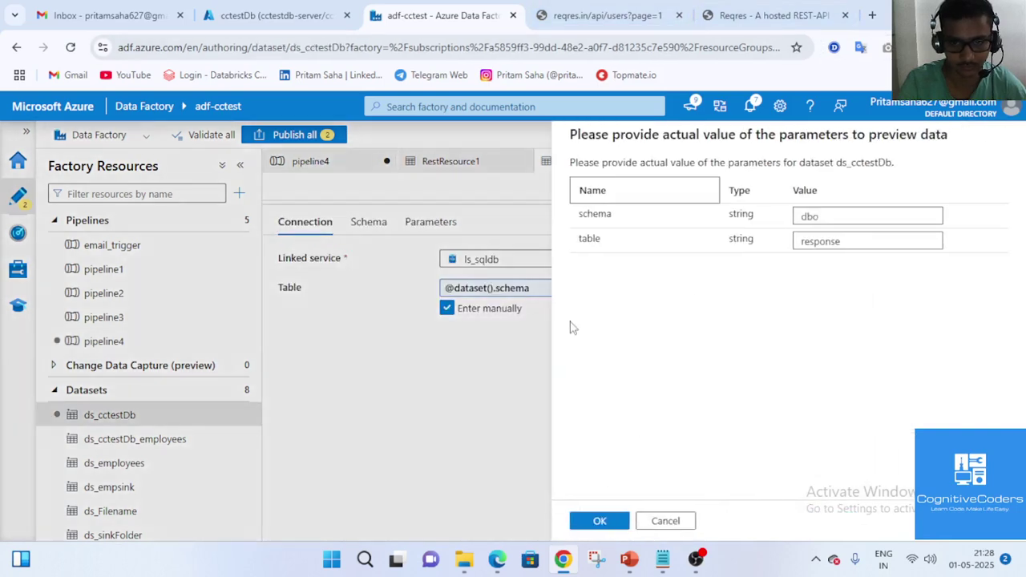
pyautogui.click(619, 521)
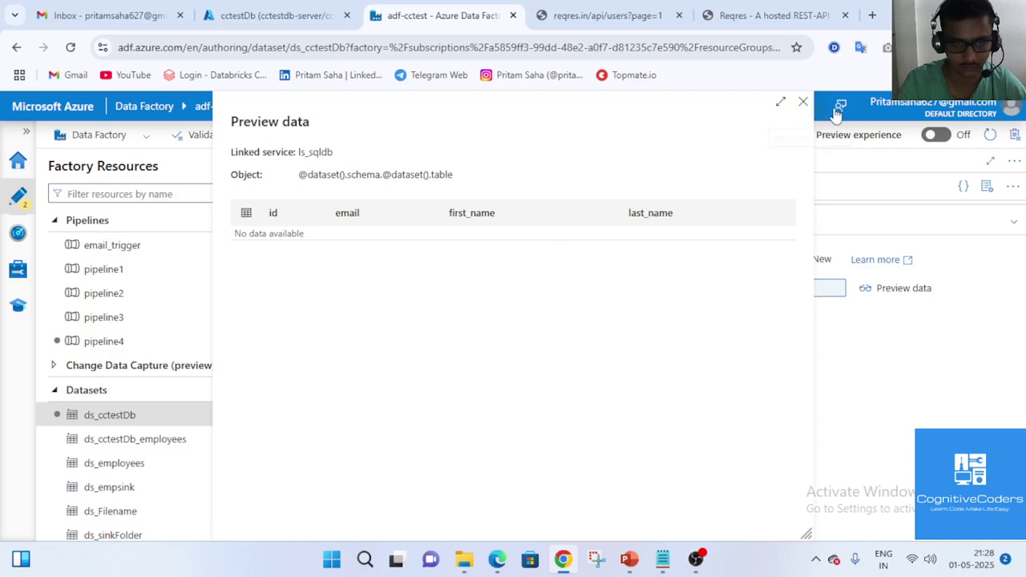
pyautogui.click(802, 102)
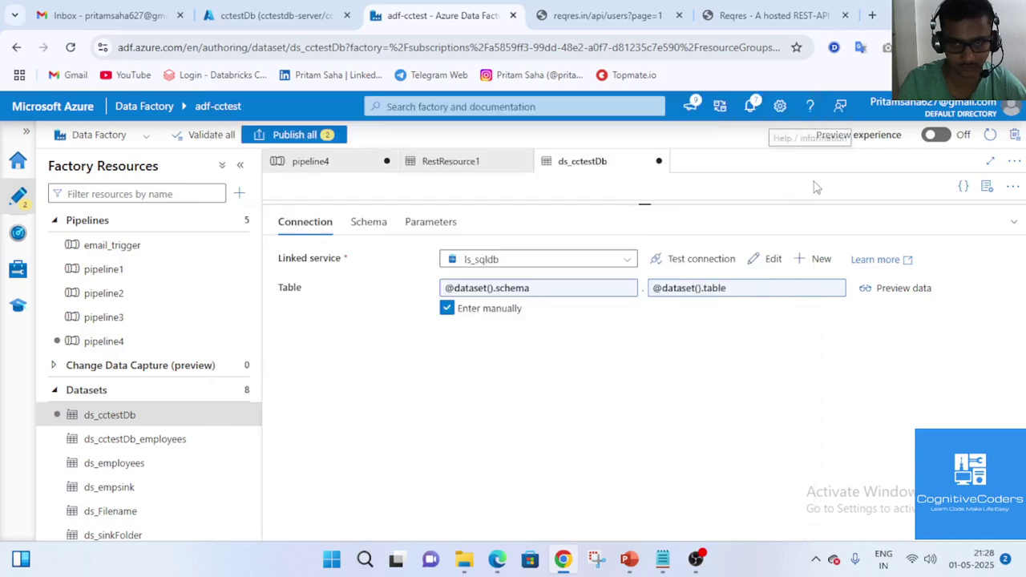
pyautogui.click(660, 163)
pyautogui.click(455, 360)
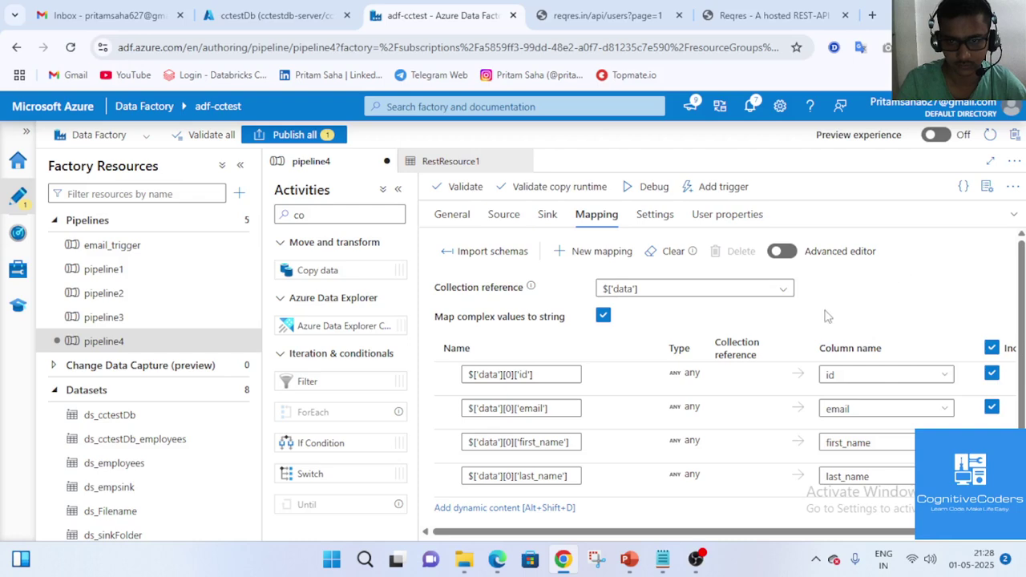
# Validate the pipeline and go from the ForEach1 activities back to the pipeline4 canvas
pyautogui.click(1014, 214)
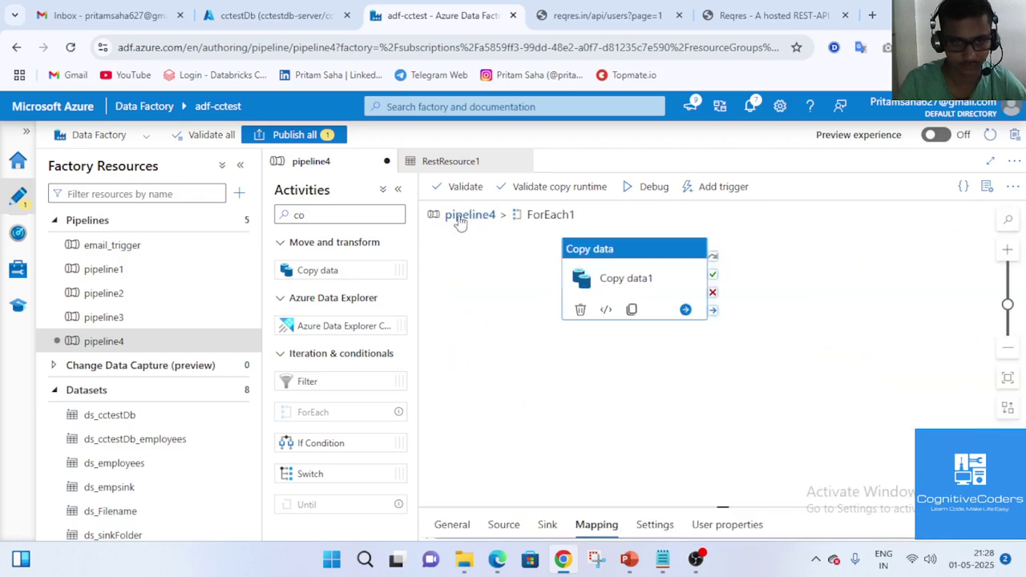
pyautogui.click(461, 186)
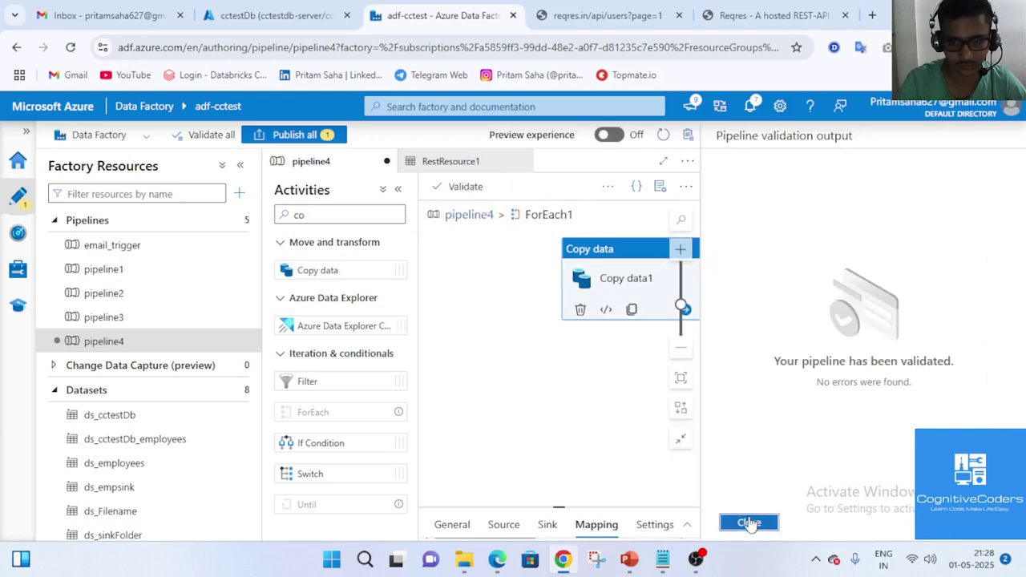
pyautogui.click(748, 522)
pyautogui.click(459, 218)
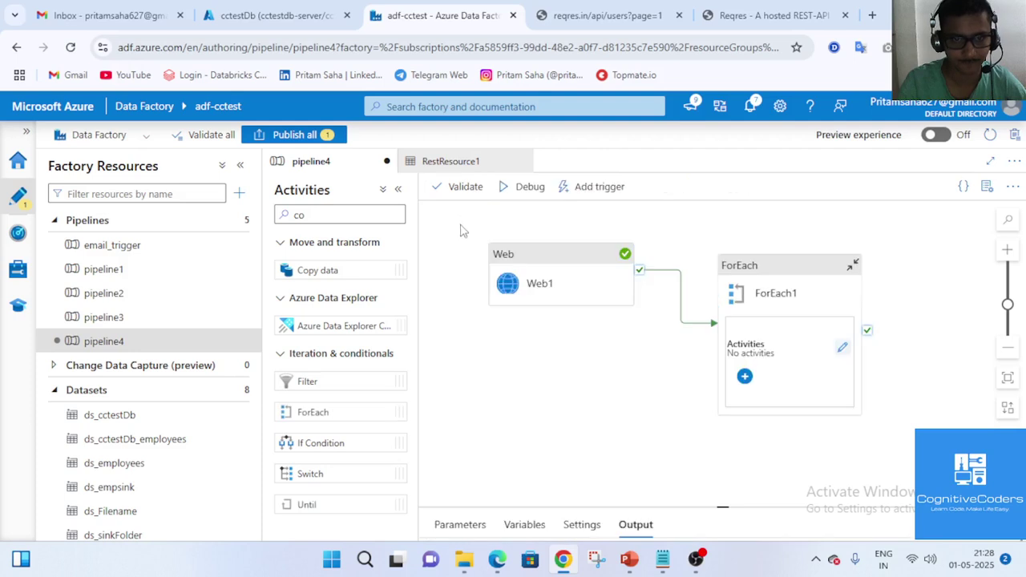
# Run pipeline4 in debug mode, read the Web1 activity's output, and return to the canvas
pyautogui.click(729, 345)
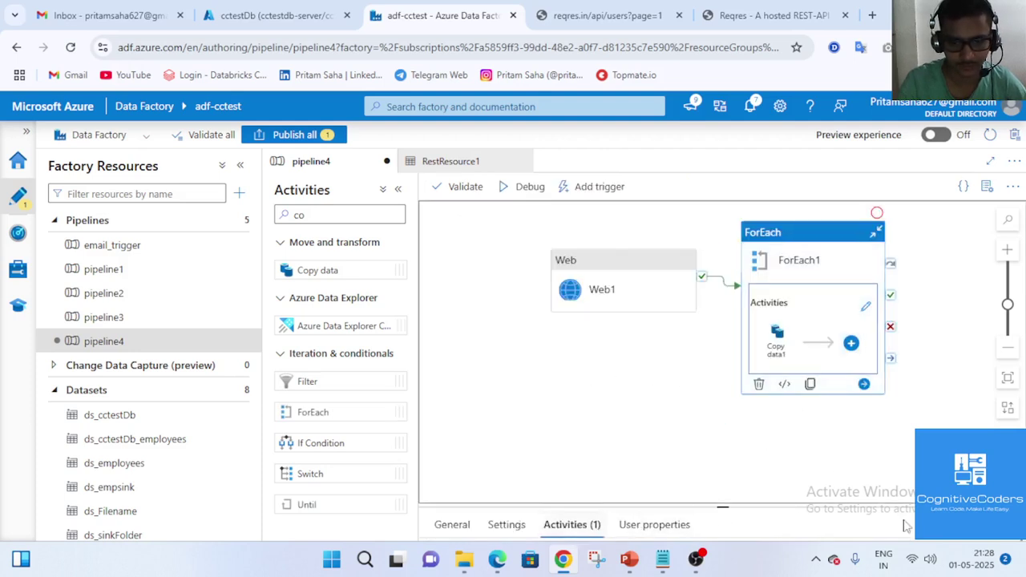
pyautogui.click(846, 504)
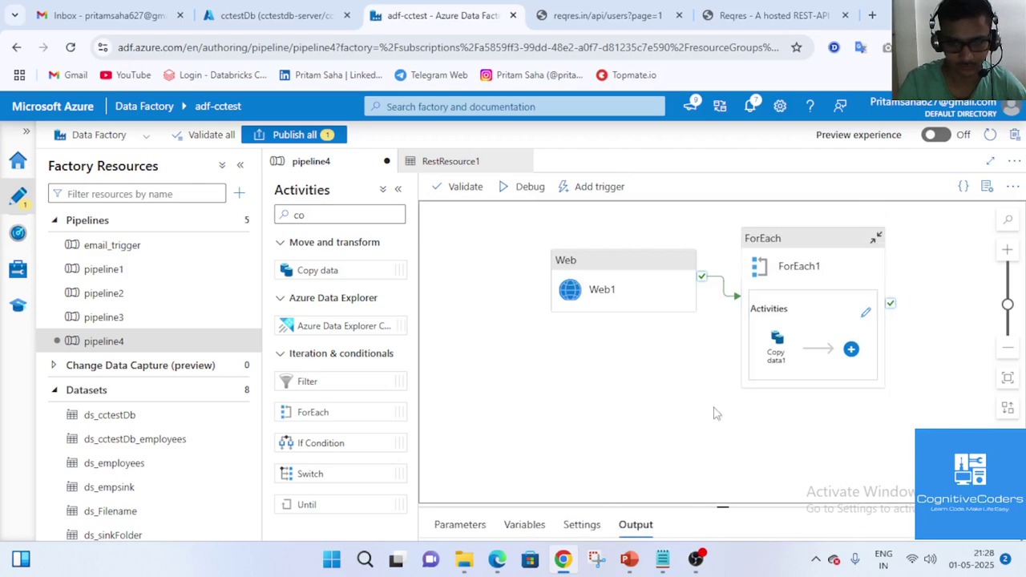
pyautogui.click(522, 187)
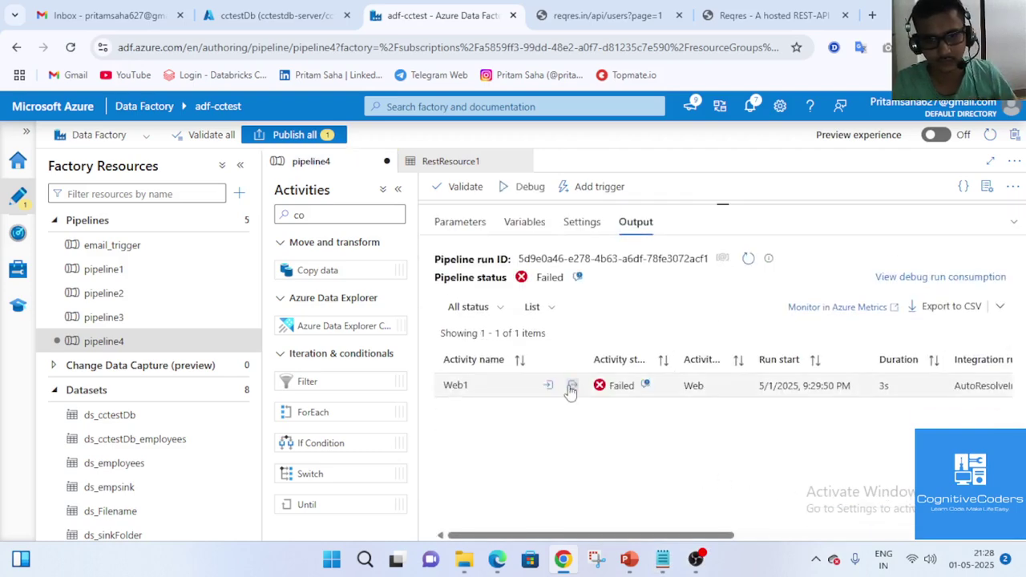
pyautogui.click(574, 386)
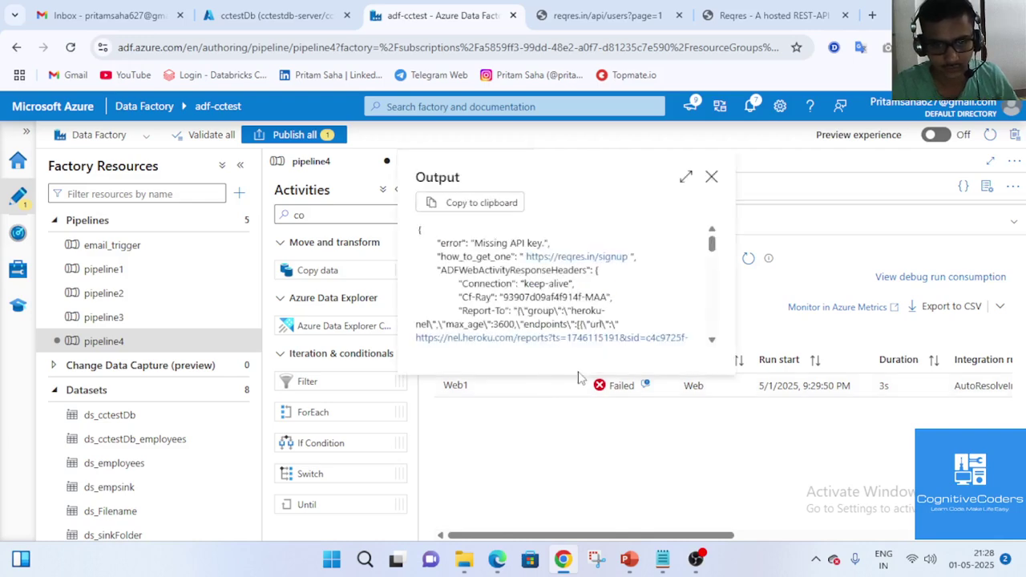
pyautogui.click(711, 177)
pyautogui.click(1012, 221)
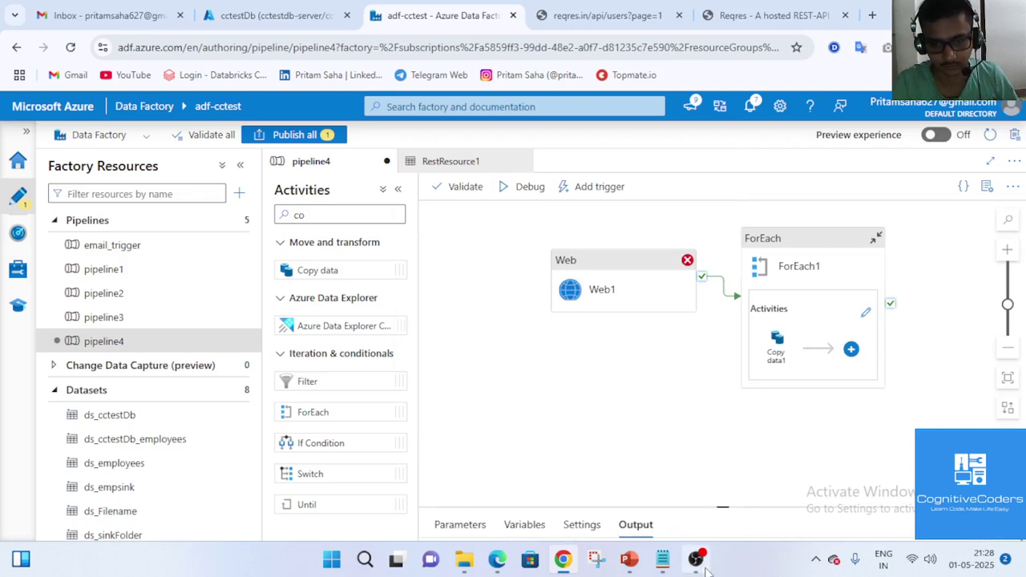
# Check the activity list of the new pipeline4 debug run, consult the reqres.in users page, and refresh the run status
pyautogui.click(676, 293)
pyautogui.click(1012, 524)
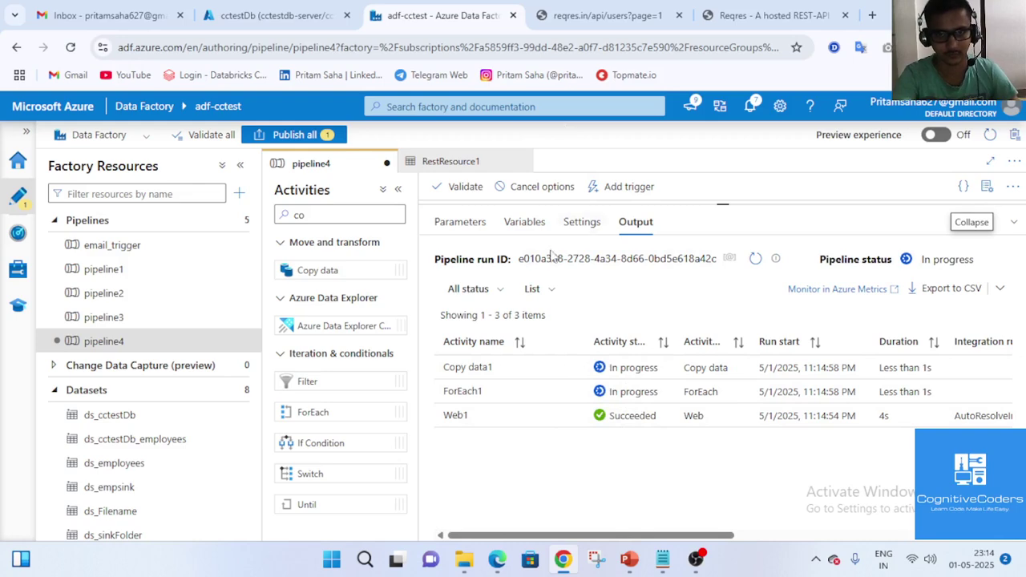
pyautogui.click(613, 11)
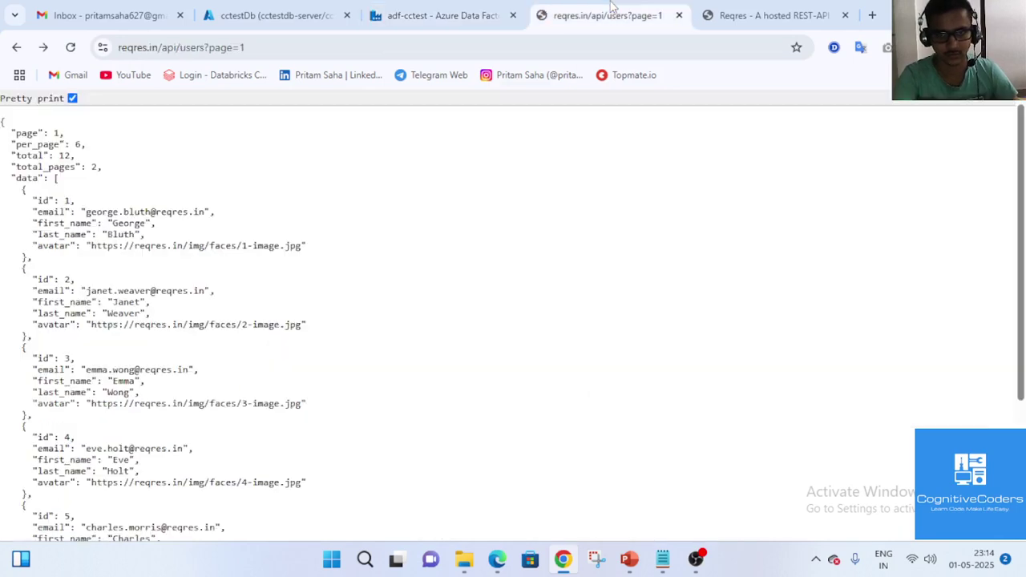
pyautogui.click(390, 10)
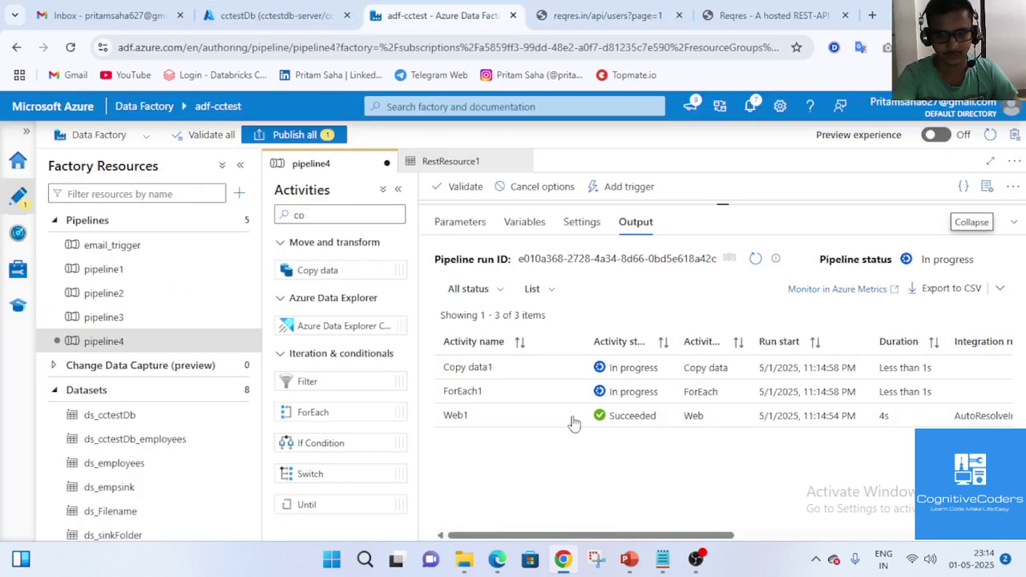
pyautogui.click(758, 259)
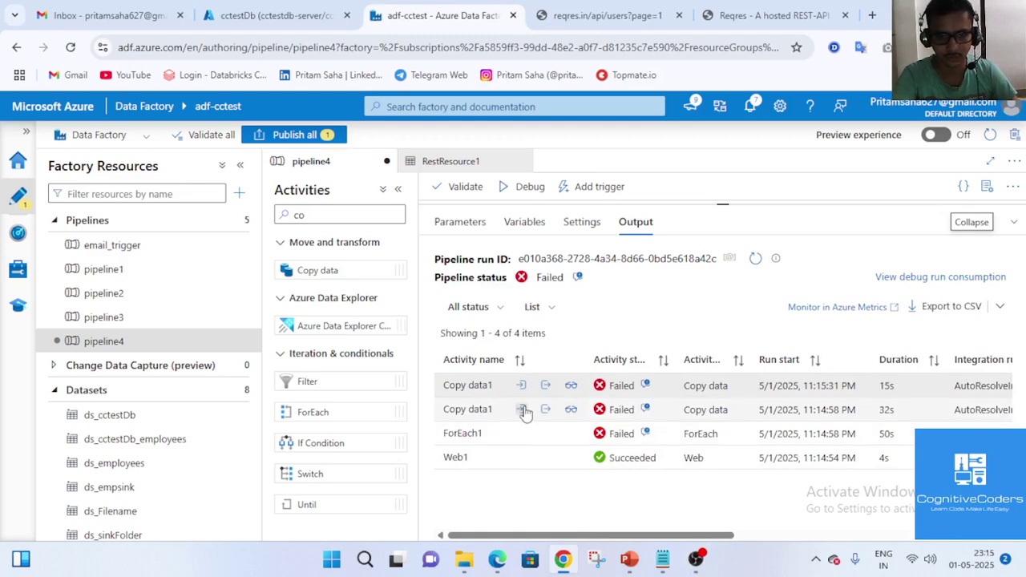
# Examine the earlier Copy data1 run's input, including its request header, column mappings and the last_name source path
pyautogui.click(521, 410)
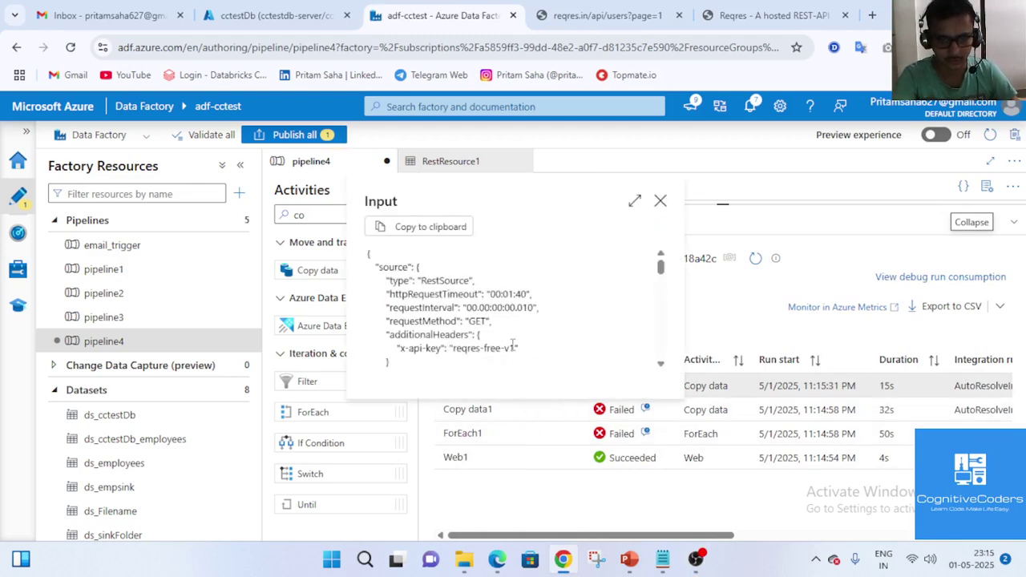
pyautogui.click(543, 516)
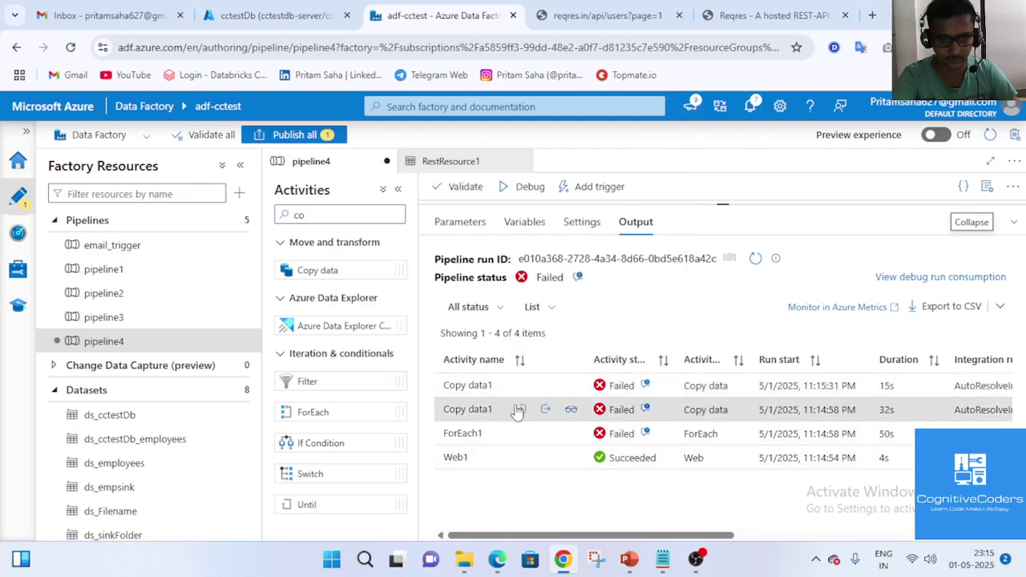
pyautogui.click(521, 410)
pyautogui.scroll(-10, 516, 346)
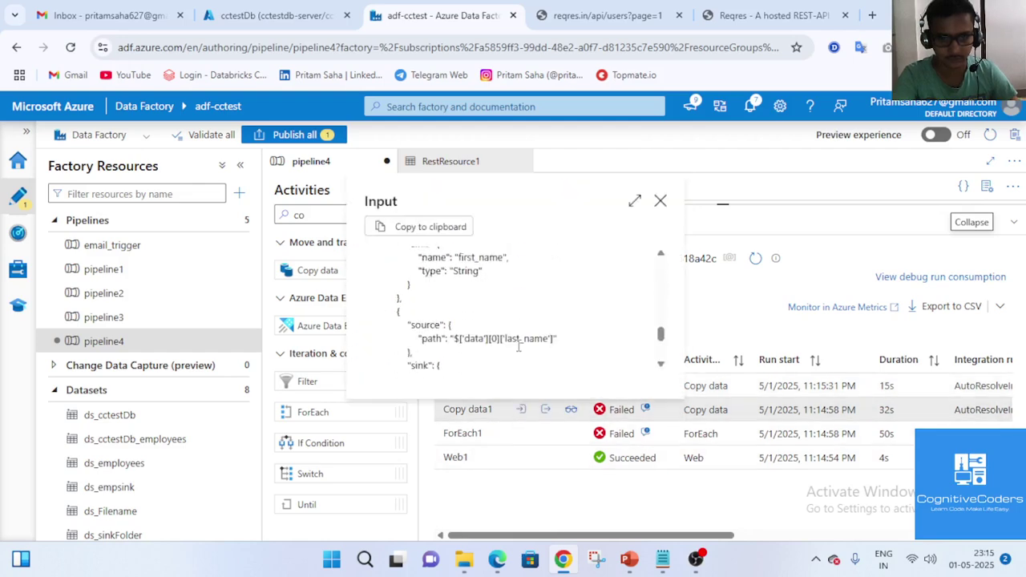
pyautogui.scroll(-1, 518, 343)
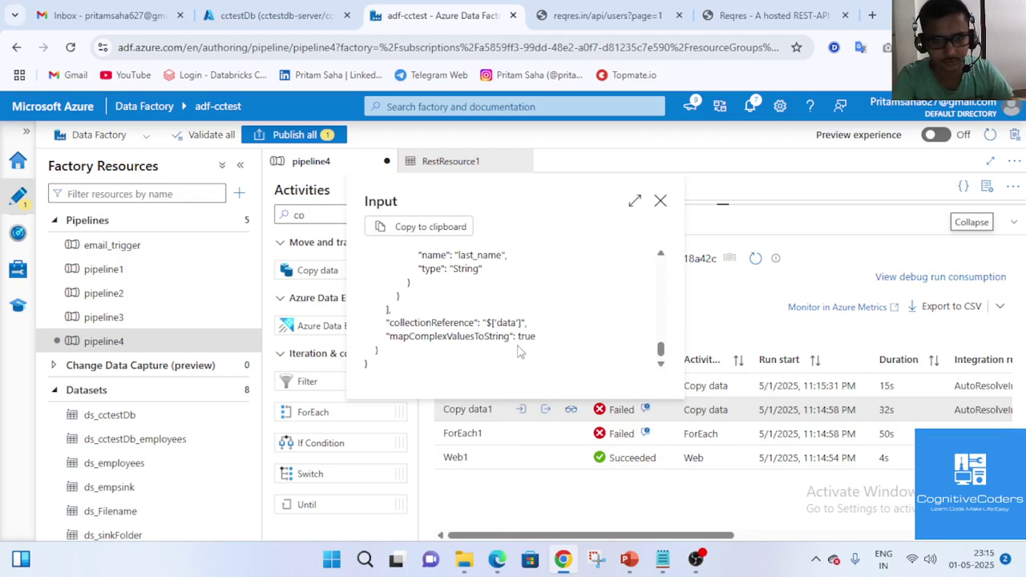
pyautogui.scroll(3, 495, 329)
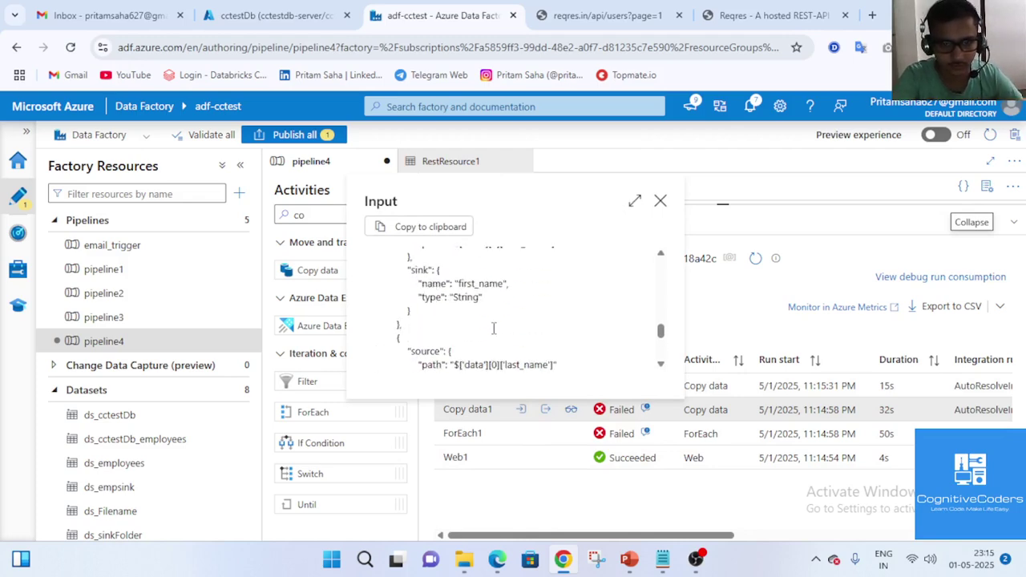
pyautogui.scroll(2, 490, 357)
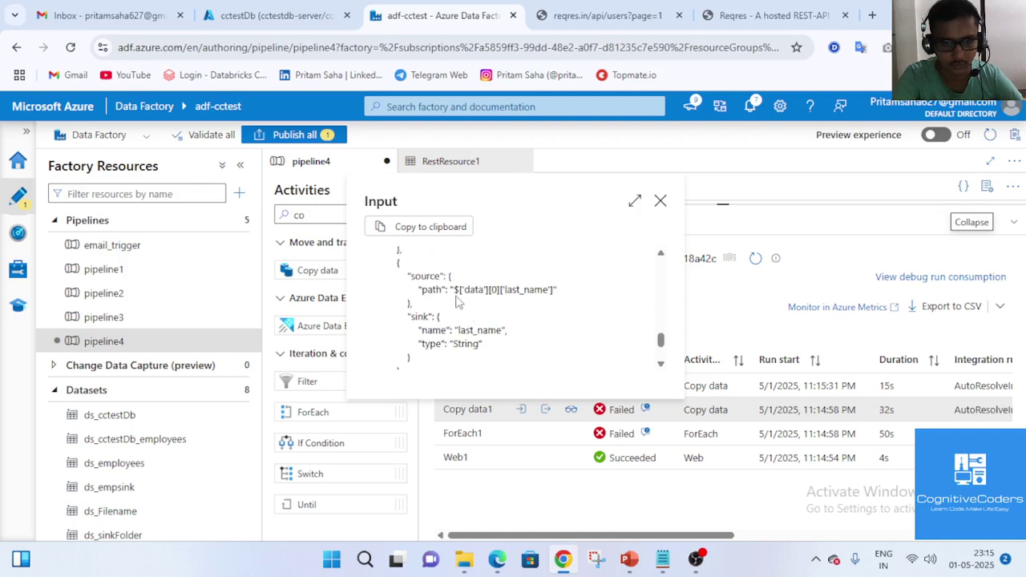
pyautogui.moveTo(454, 290); pyautogui.dragTo(556, 290)
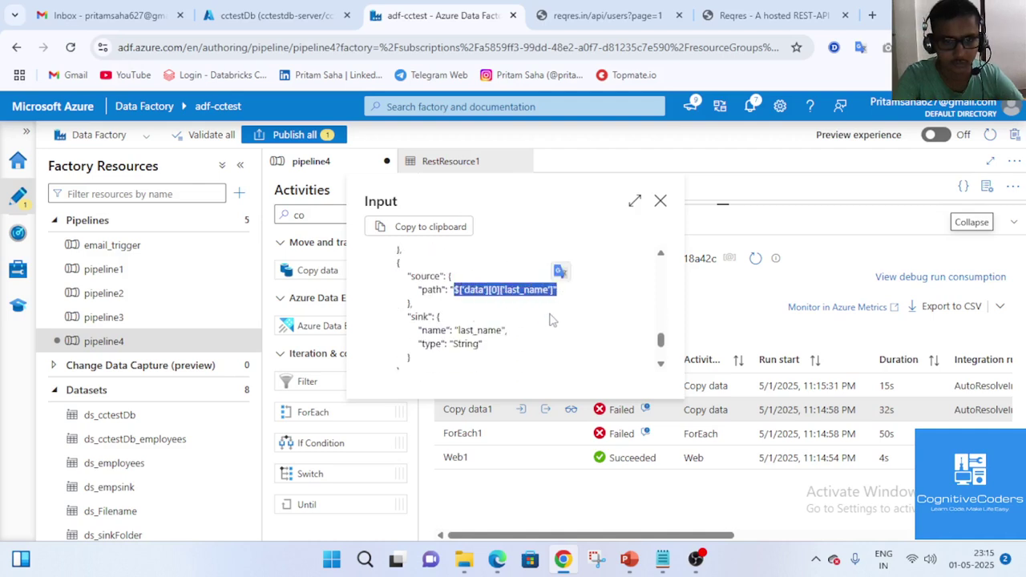
pyautogui.scroll(1, 539, 329)
pyautogui.scroll(10, 501, 328)
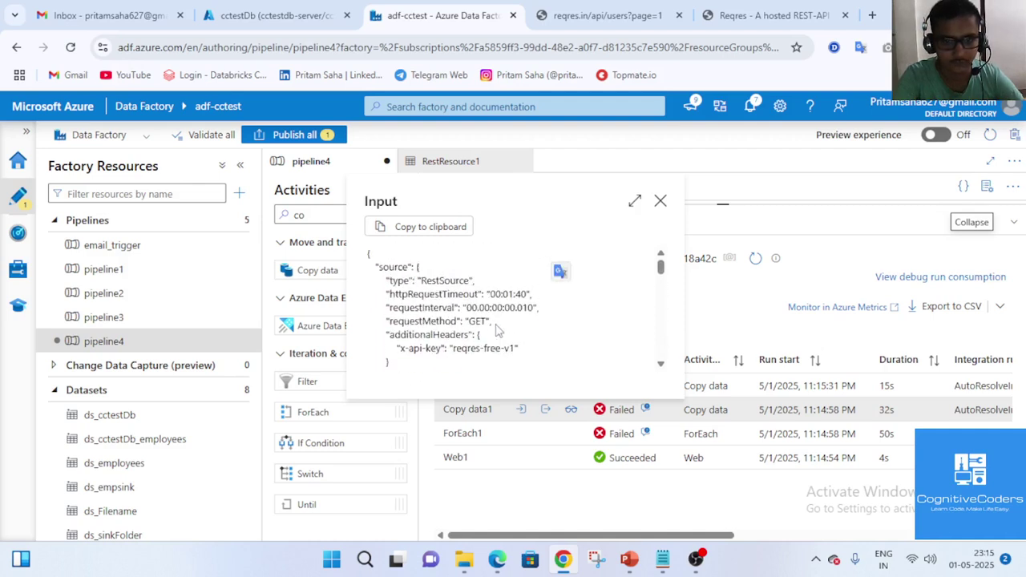
pyautogui.click(561, 535)
# Read the error details in the earlier Copy data1 run's output and close it
pyautogui.click(545, 409)
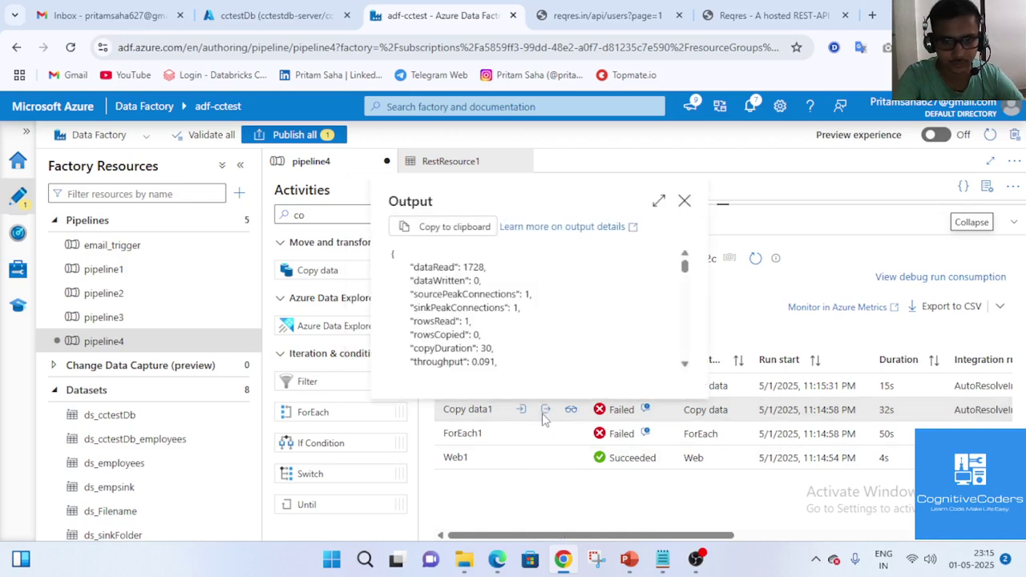
pyautogui.scroll(-8, 563, 353)
pyautogui.scroll(3, 564, 352)
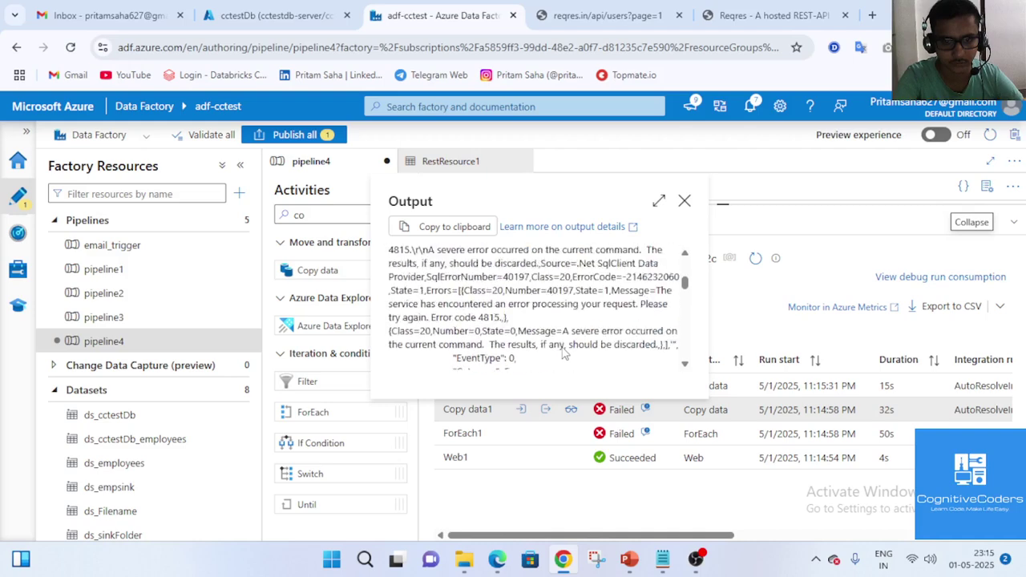
pyautogui.scroll(-2, 564, 350)
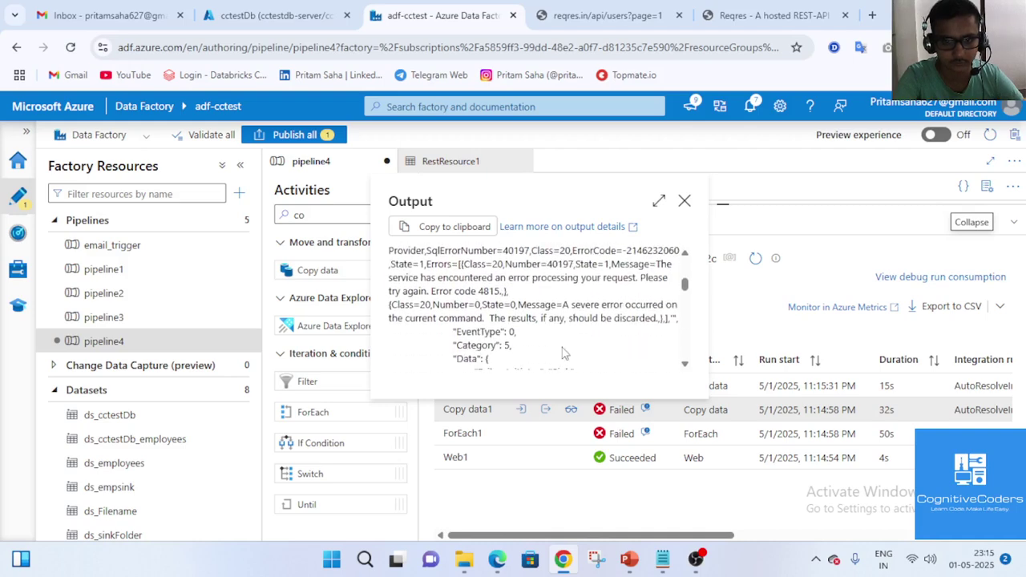
pyautogui.scroll(-10, 481, 336)
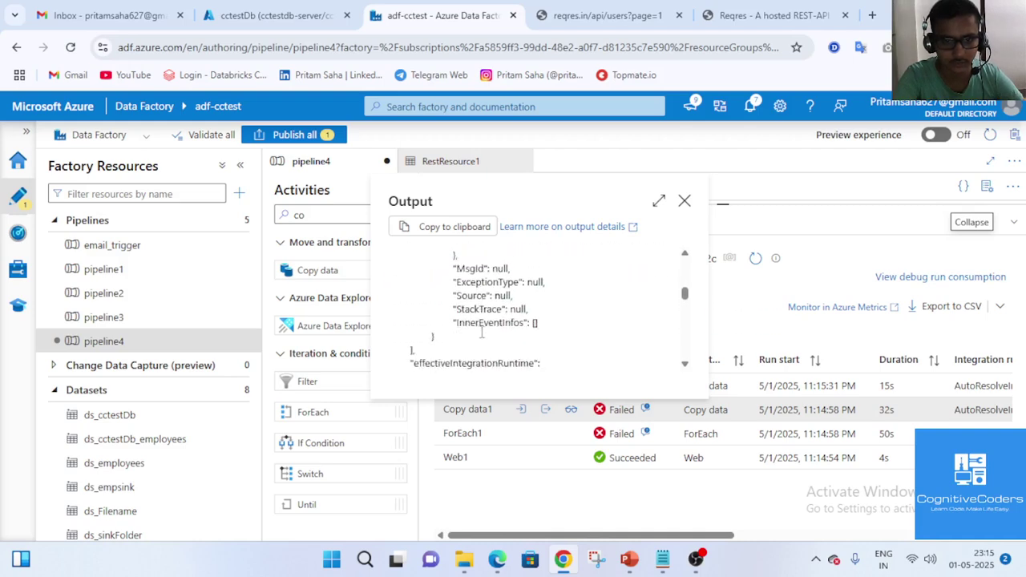
pyautogui.scroll(-10, 584, 305)
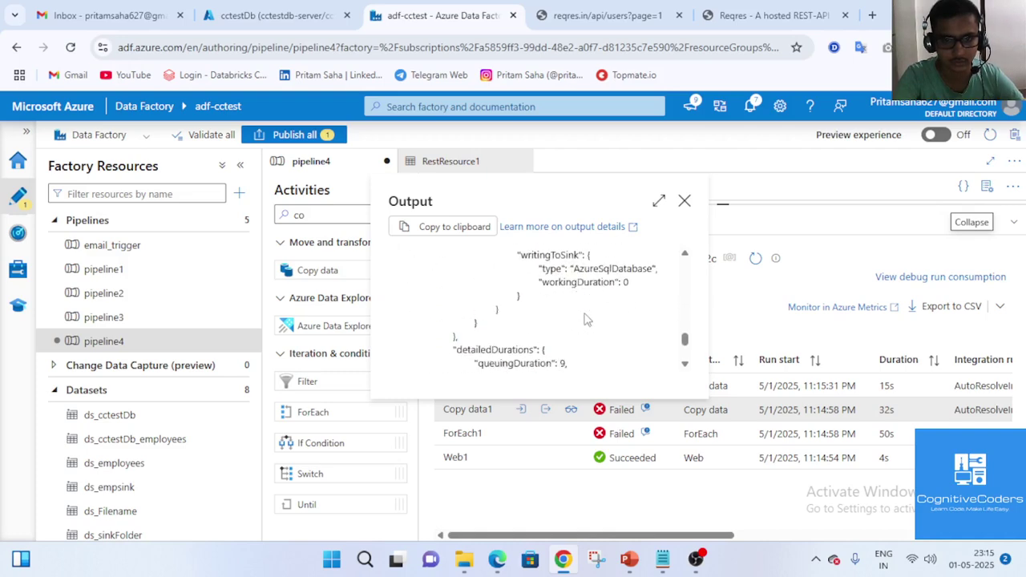
pyautogui.click(684, 200)
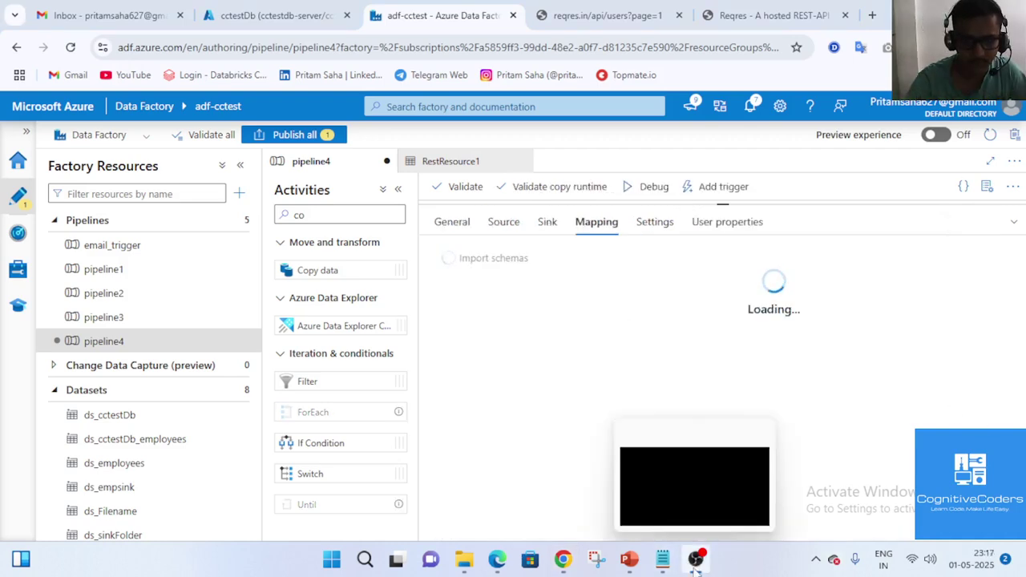
# Delete the page, per_page, total, total_pages, support and avatar rows from the Copy data1 mapping, keeping id, email, first_name and last_name
pyautogui.click(694, 566)
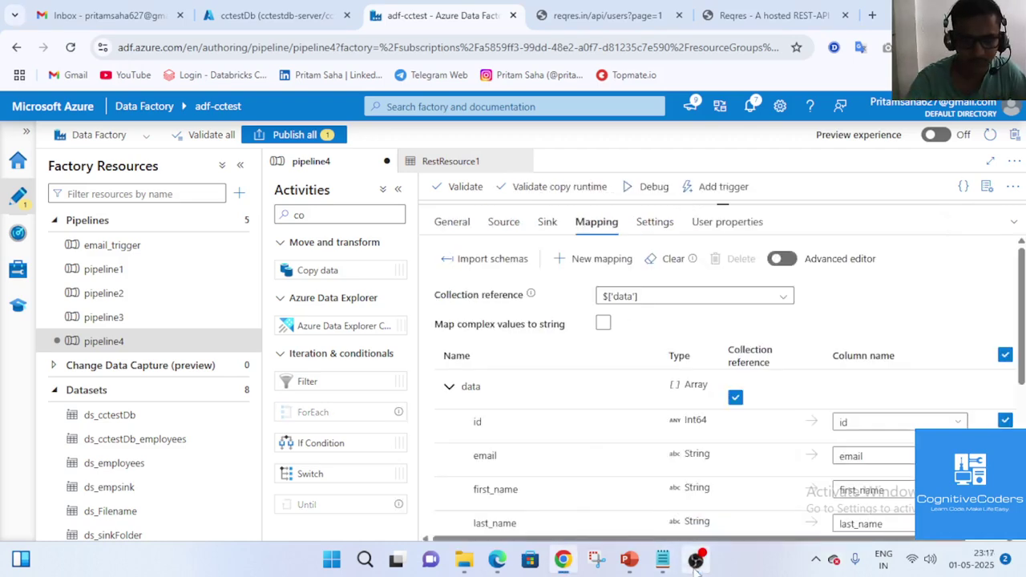
pyautogui.scroll(-2, 599, 486)
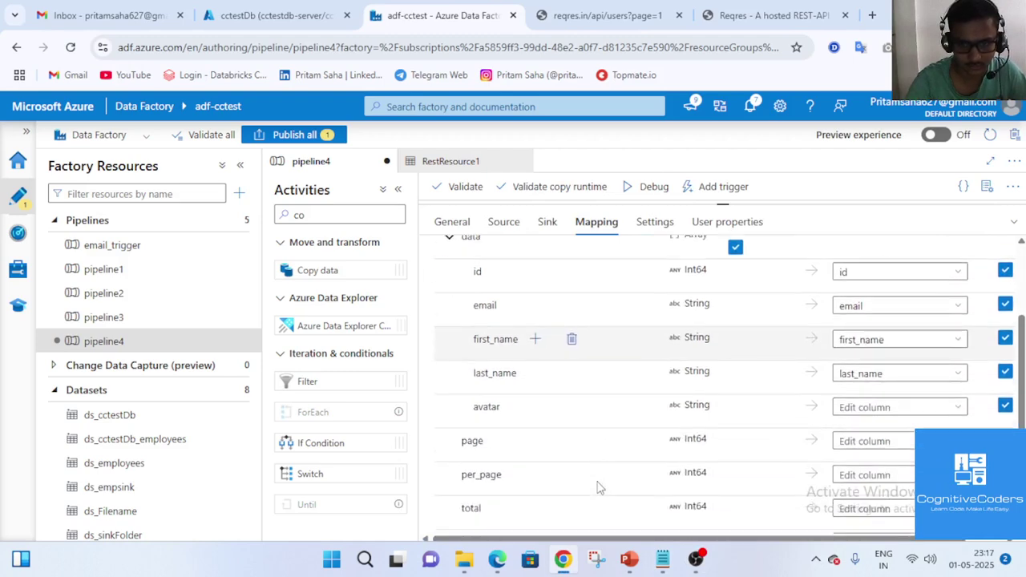
pyautogui.scroll(2, 601, 484)
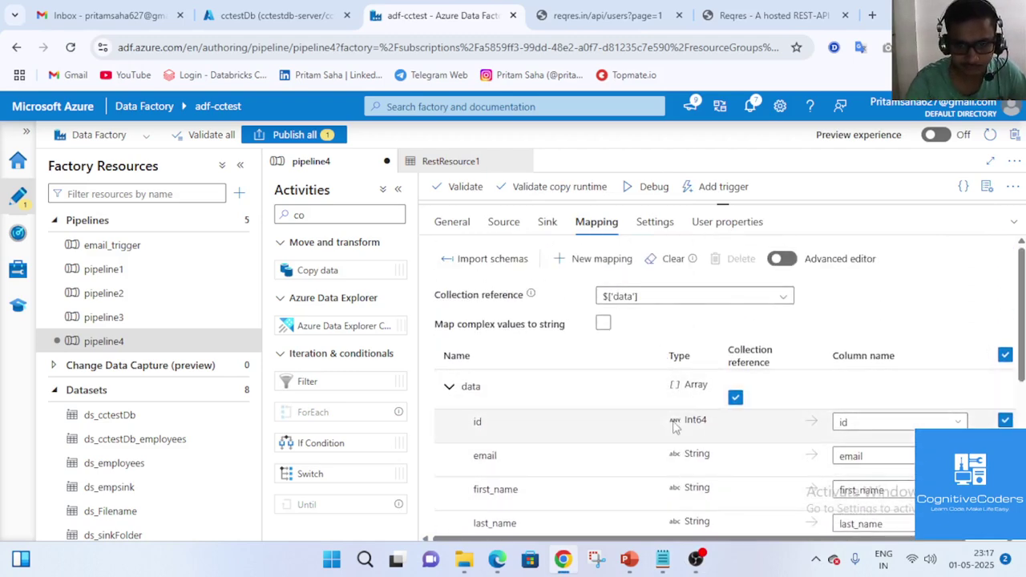
pyautogui.scroll(-4, 673, 448)
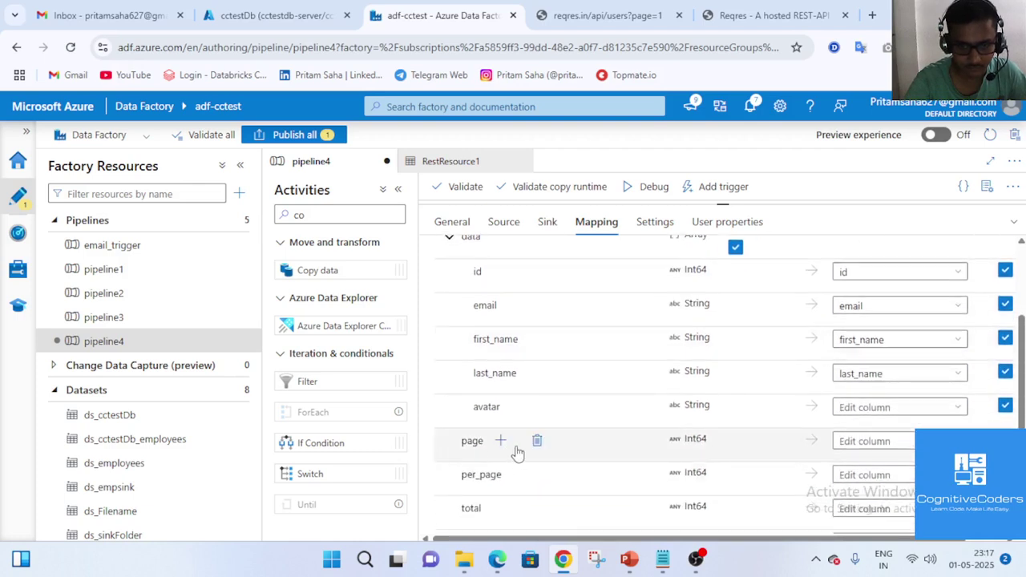
pyautogui.click(538, 442)
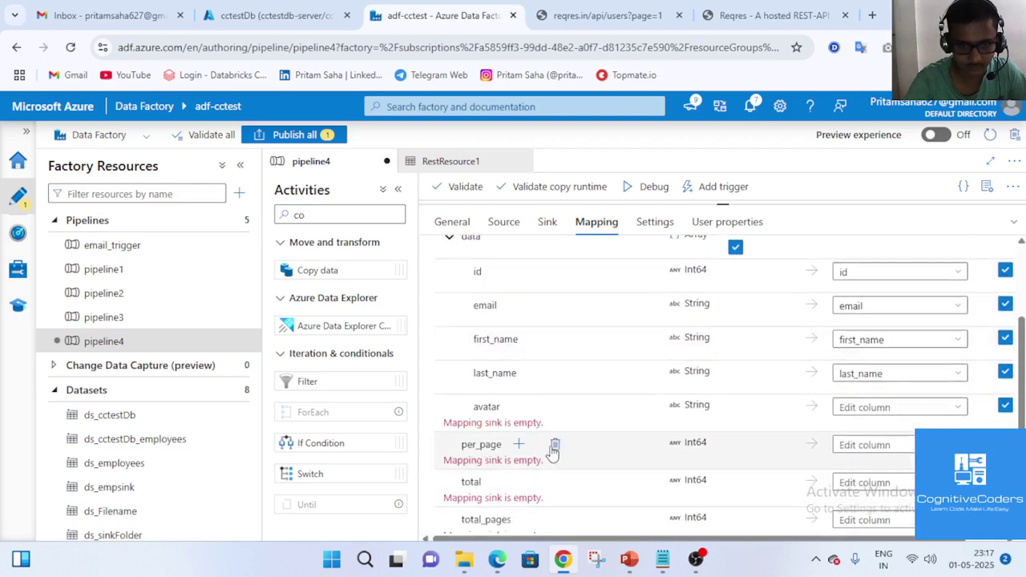
pyautogui.click(555, 447)
pyautogui.click(538, 450)
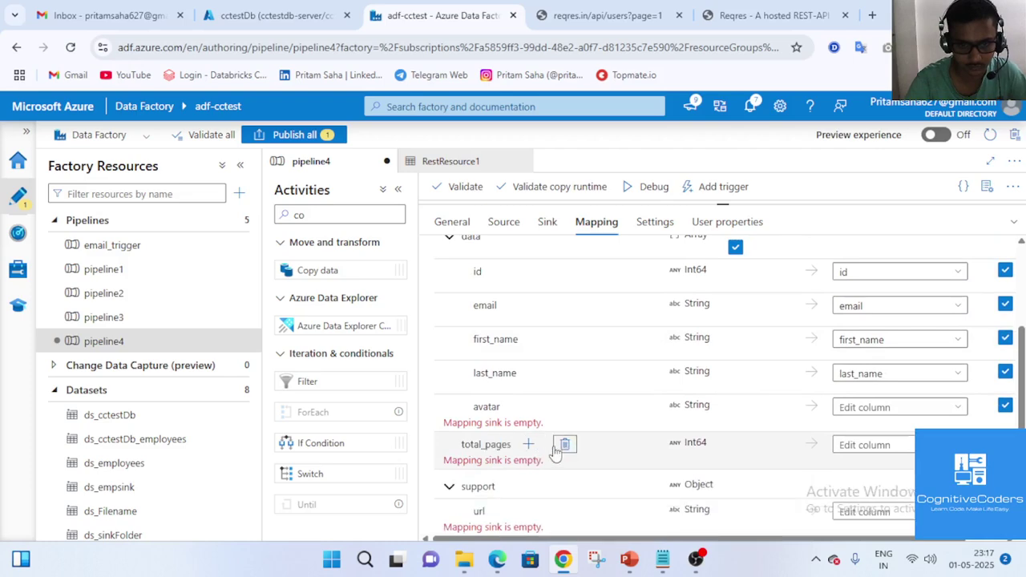
pyautogui.click(561, 450)
pyautogui.click(549, 449)
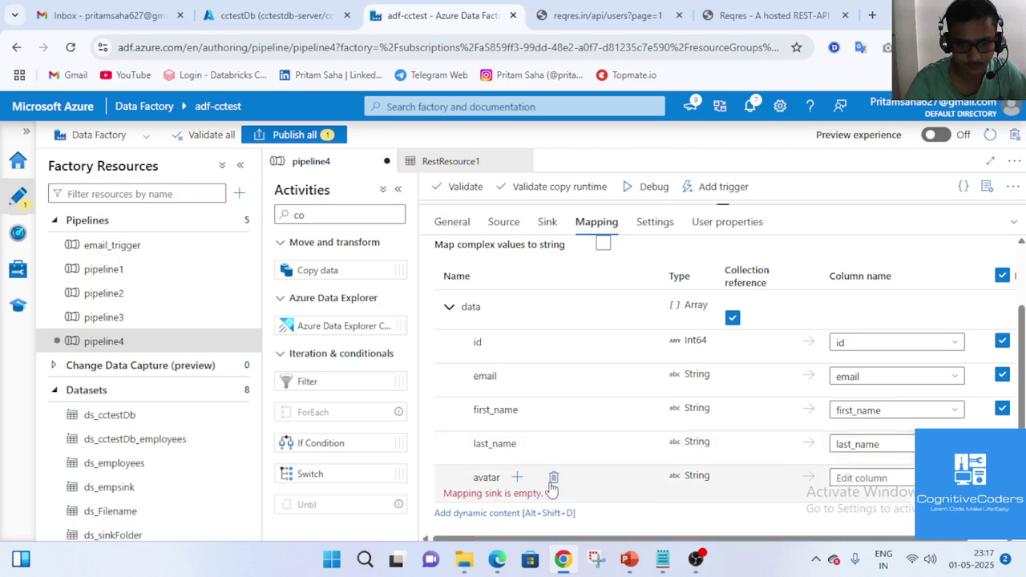
pyautogui.click(552, 476)
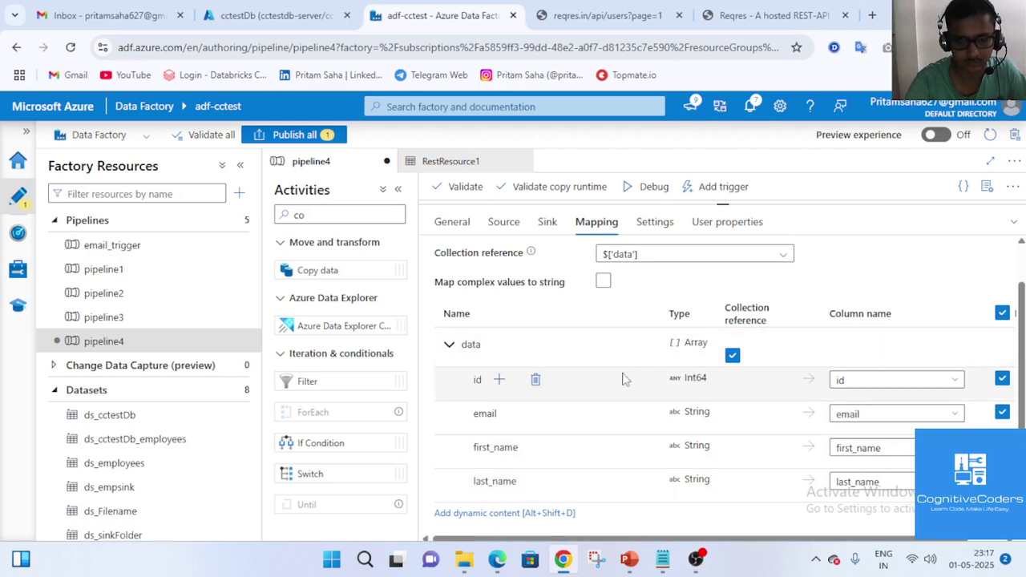
pyautogui.scroll(1, 637, 373)
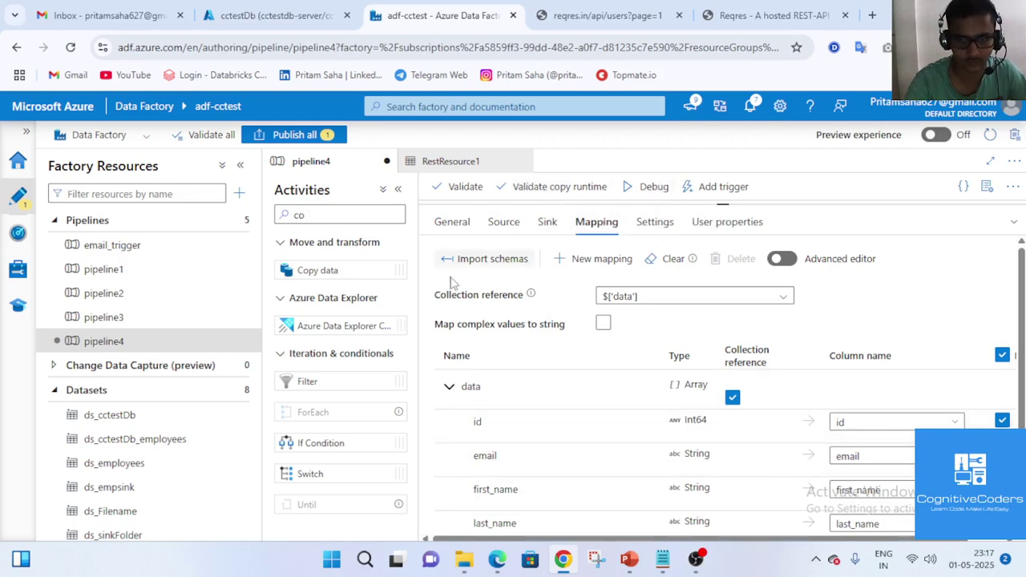
# Return from the ForEach1 activities to the pipeline4 canvas and start another debug run
pyautogui.click(1013, 221)
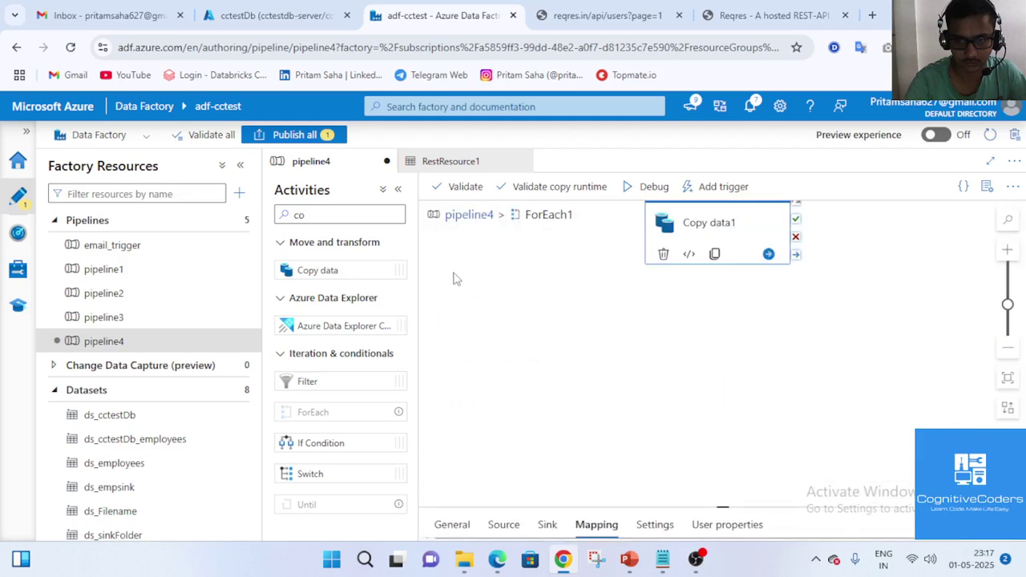
pyautogui.click(468, 215)
pyautogui.click(531, 192)
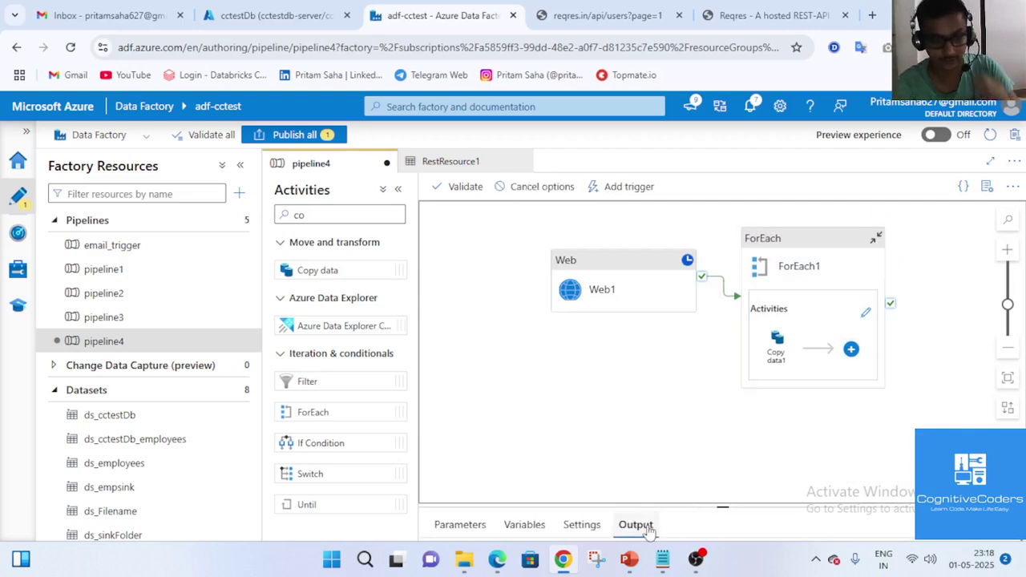
pyautogui.moveTo(696, 559)
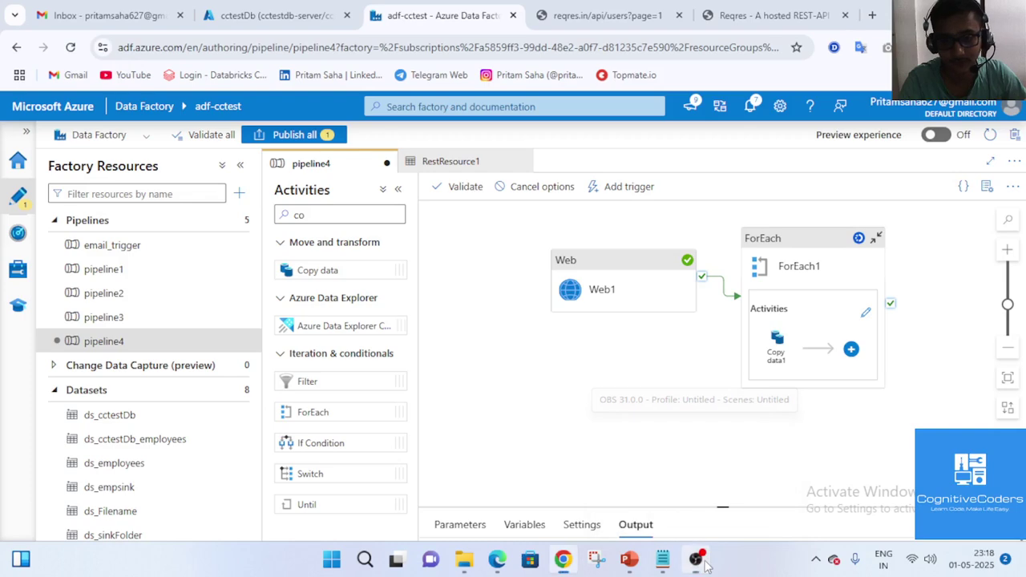
# Check the debug run's activity statuses and read through the succeeded Copy data1 run's input and column mappings
pyautogui.moveTo(722, 507); pyautogui.dragTo(722, 205)
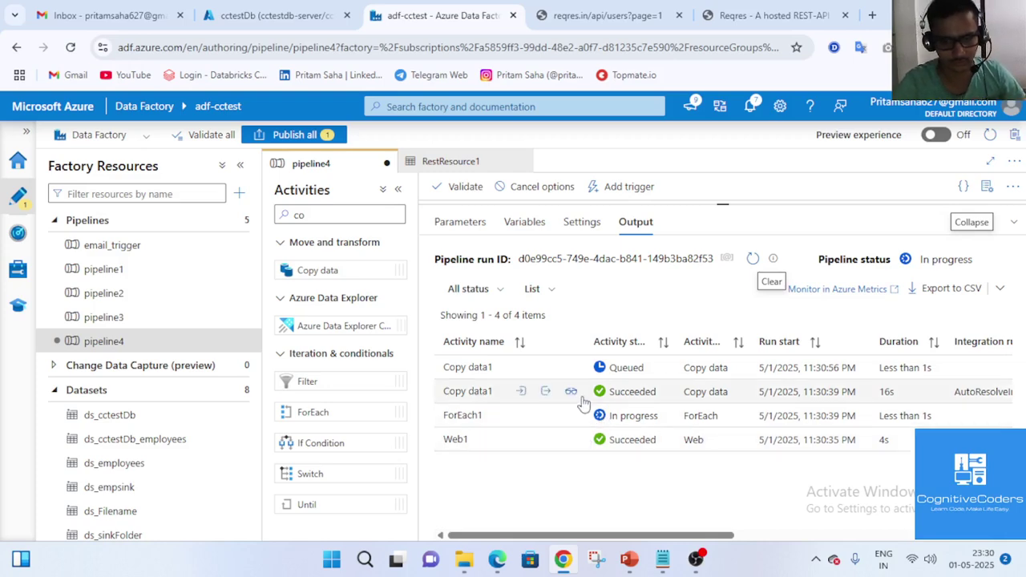
pyautogui.click(523, 393)
pyautogui.scroll(-5, 525, 321)
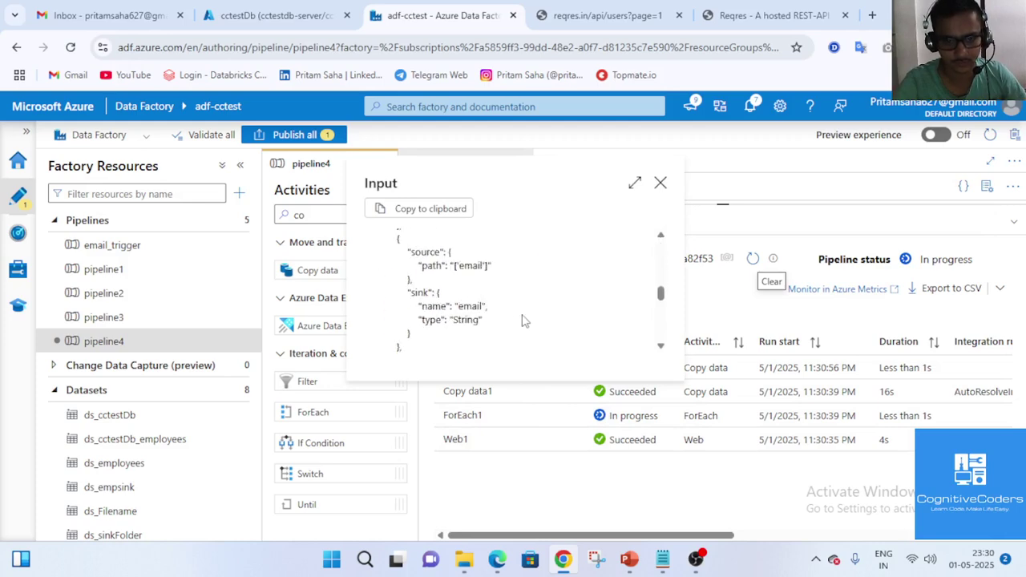
pyautogui.scroll(-3, 529, 317)
pyautogui.click(660, 183)
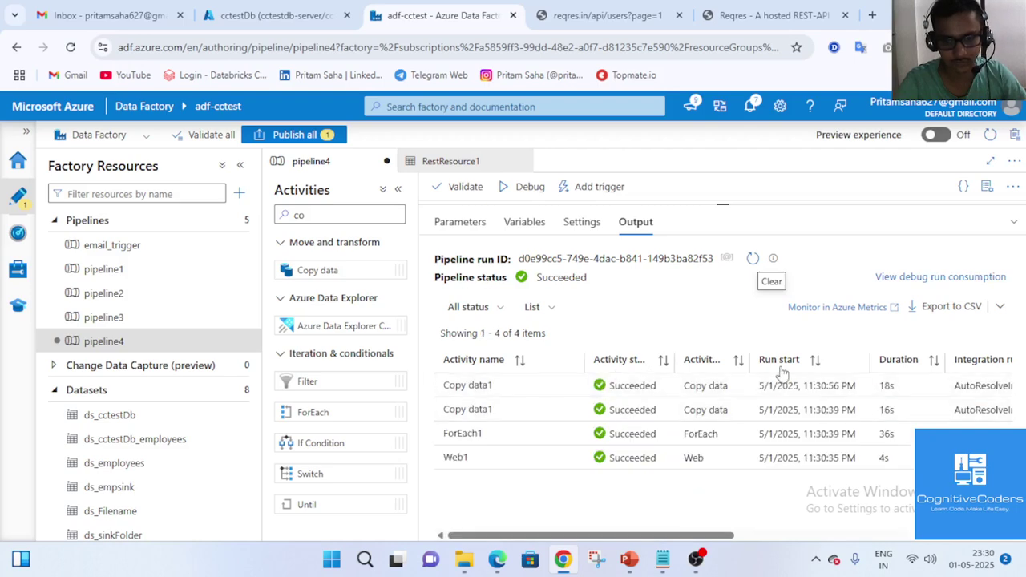
pyautogui.click(1014, 228)
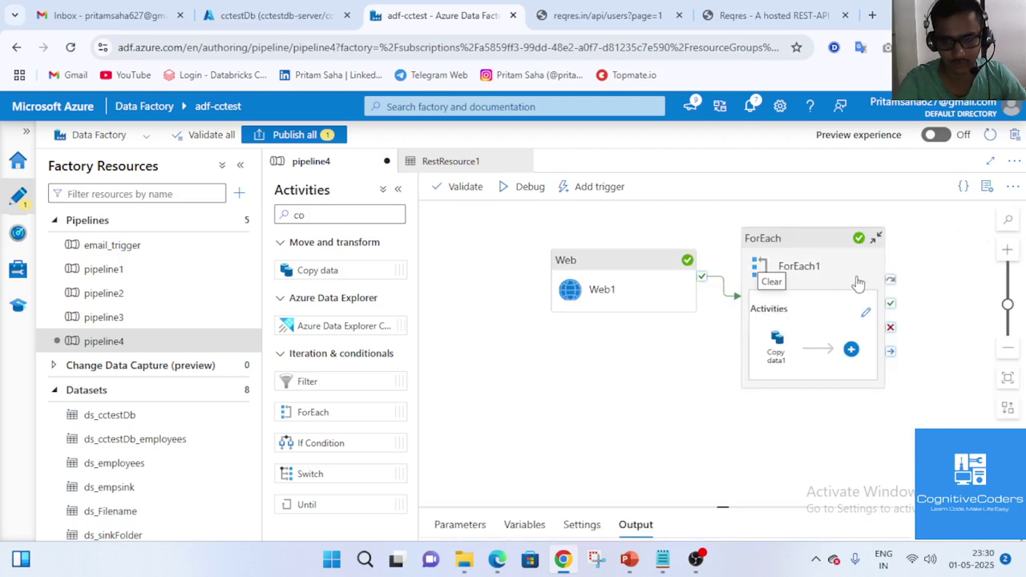
# Open Copy data1 inside ForEach1 and check the schema and table name set for its sink dataset
pyautogui.click(862, 302)
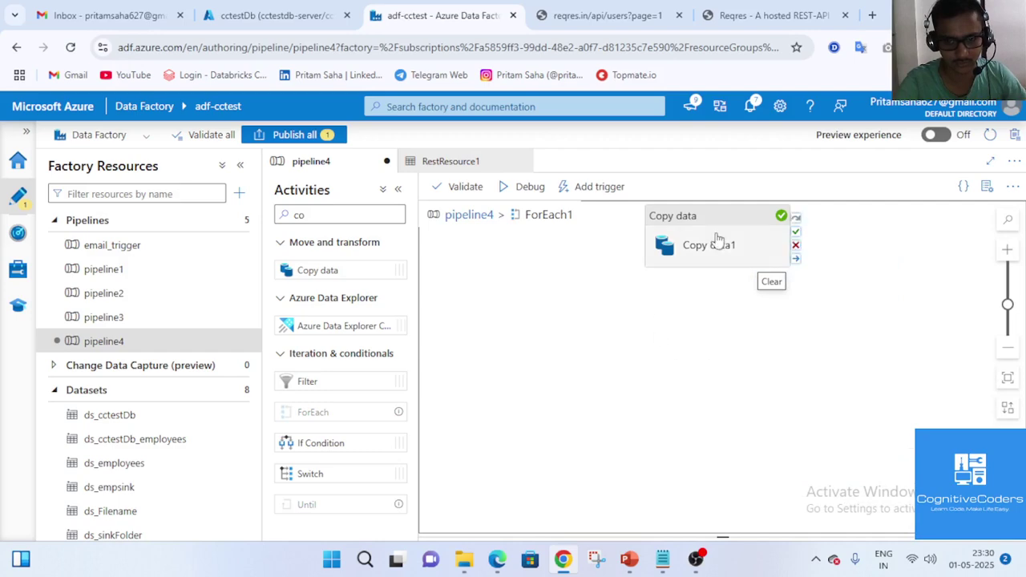
pyautogui.click(716, 240)
pyautogui.click(1014, 525)
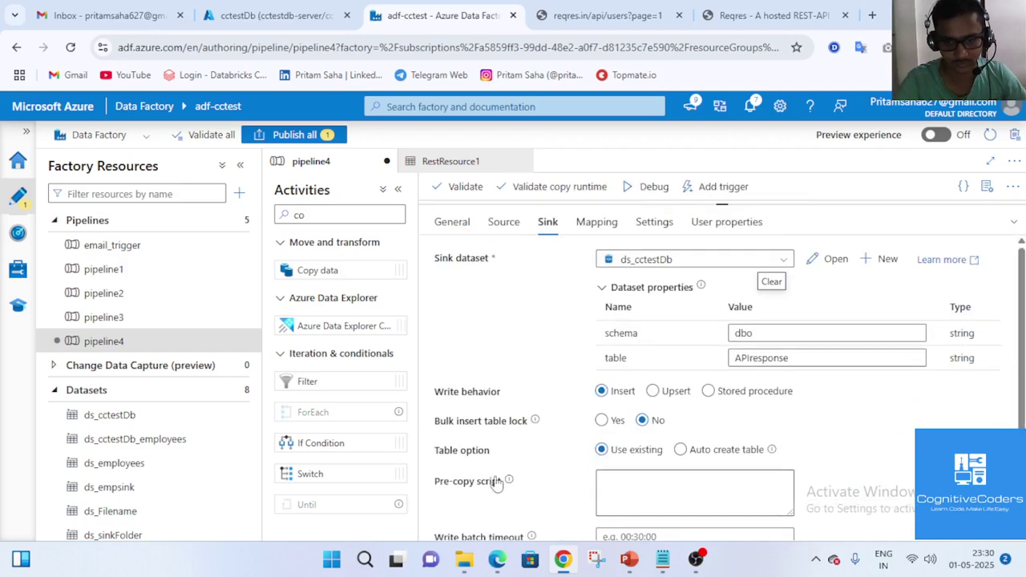
pyautogui.click(751, 358)
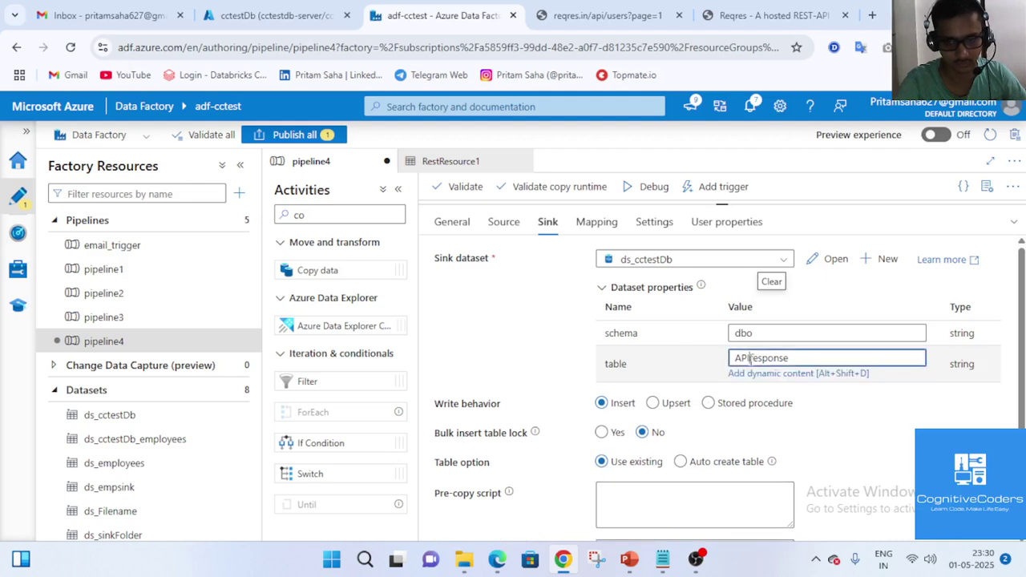
pyautogui.moveTo(752, 358); pyautogui.dragTo(792, 360)
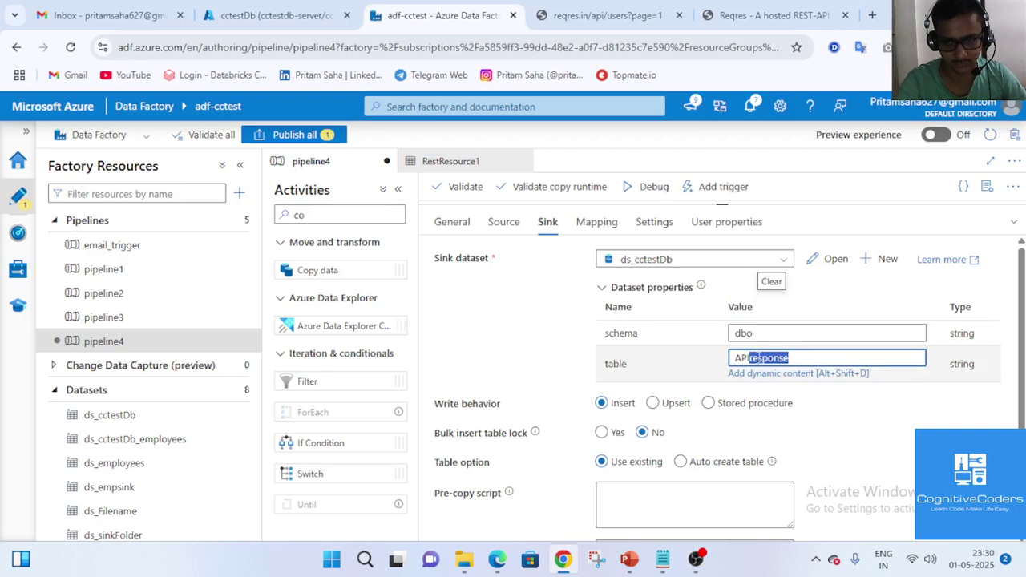
pyautogui.click(743, 361)
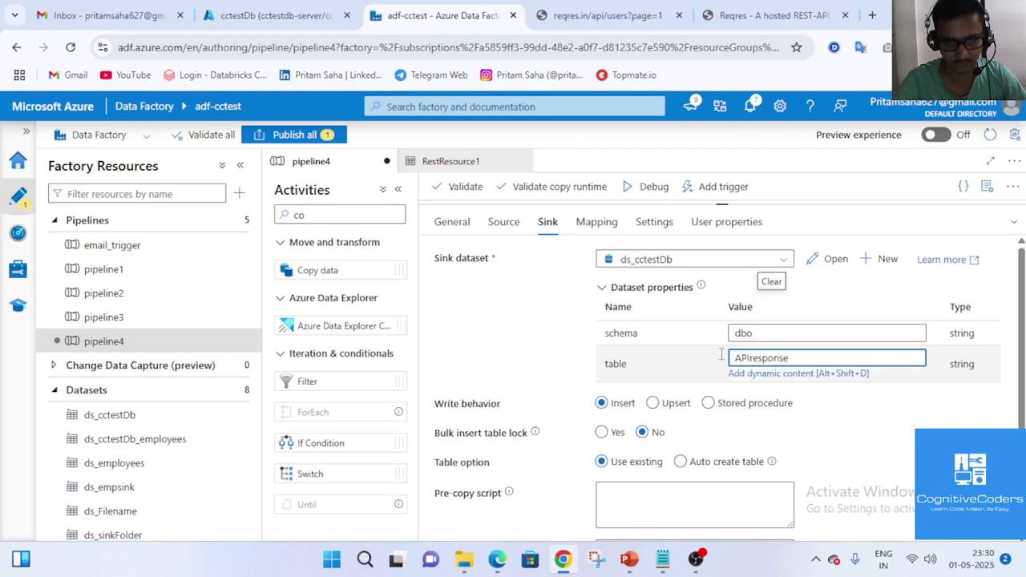
# Review the CREATE TABLE APIresponse statement and its varchar lengths in the cctestDb query editor, then return to the Copy data1 activity and collapse its settings
pyautogui.click(272, 15)
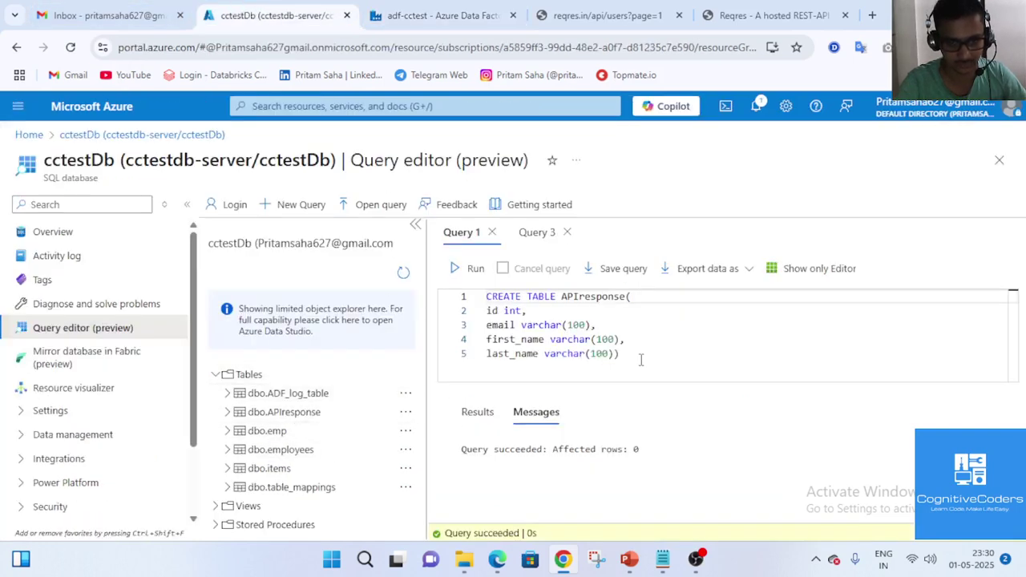
pyautogui.moveTo(640, 360); pyautogui.dragTo(489, 296)
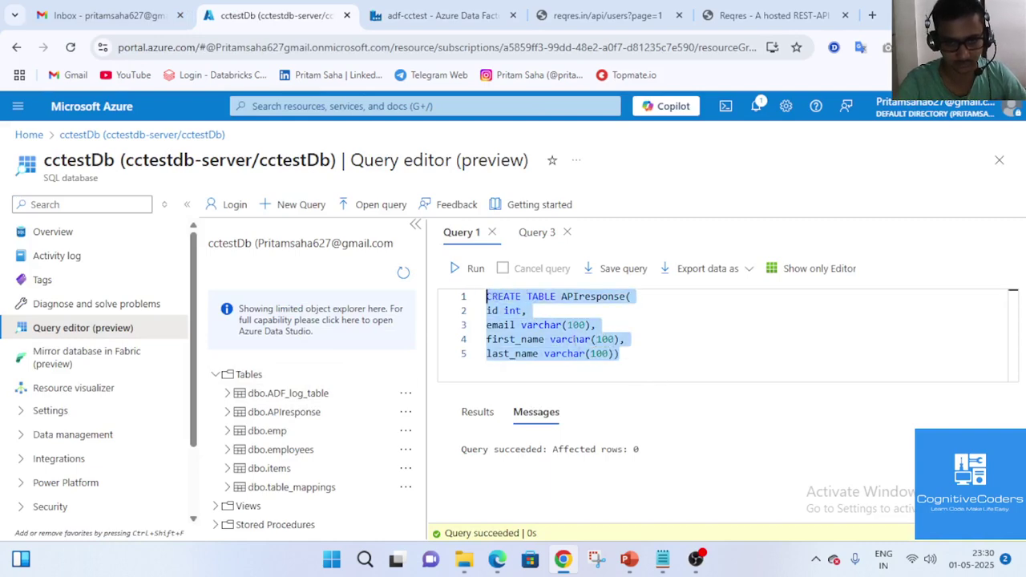
pyautogui.click(571, 325)
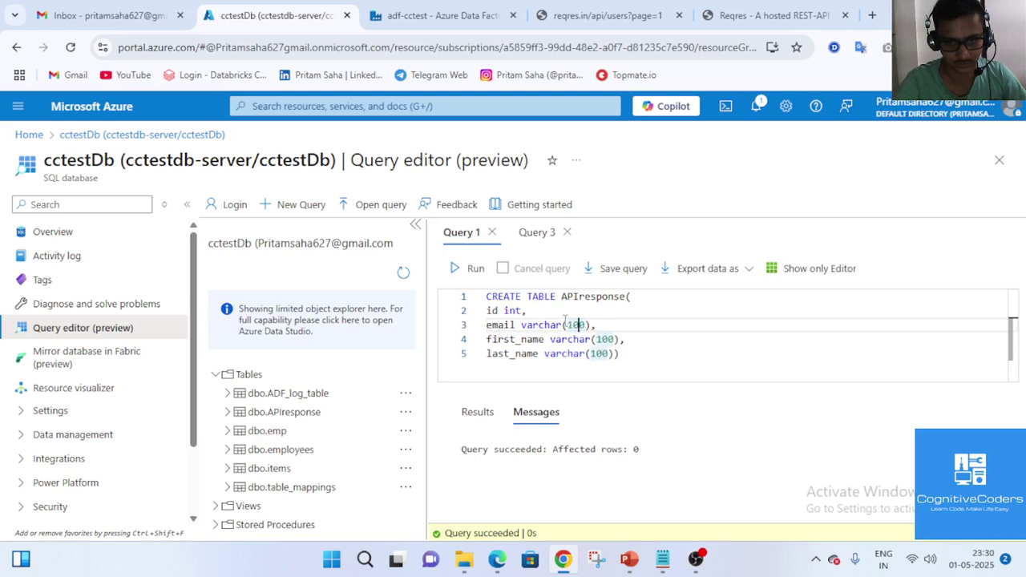
pyautogui.doubleClick(574, 325)
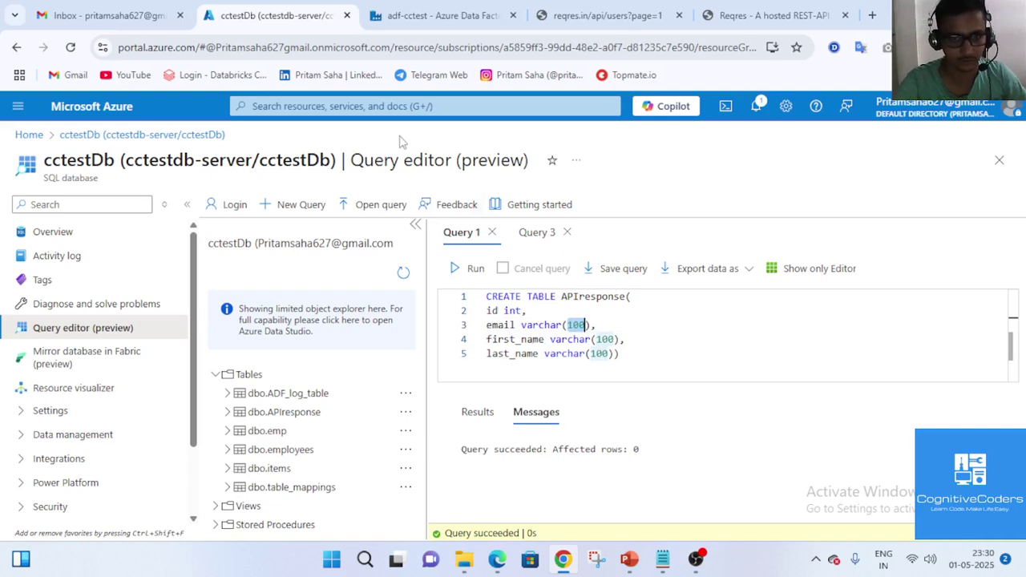
pyautogui.click(422, 16)
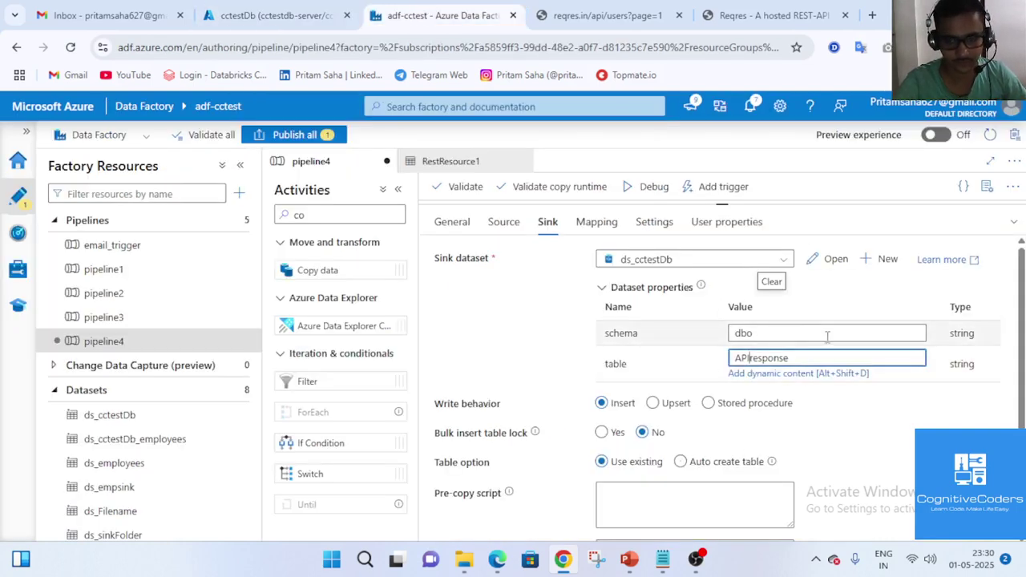
pyautogui.click(1013, 221)
# In cctestDb's Query 3, replace DROP TABLE with SELECT * FROM, keeping [dbo].[APIresponse], and run the query
pyautogui.click(309, 18)
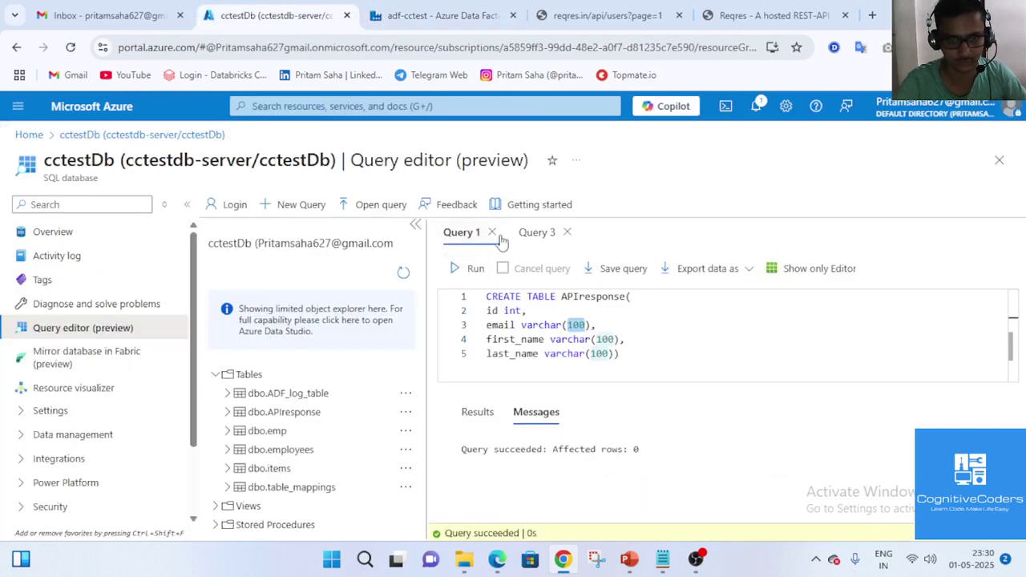
pyautogui.click(533, 234)
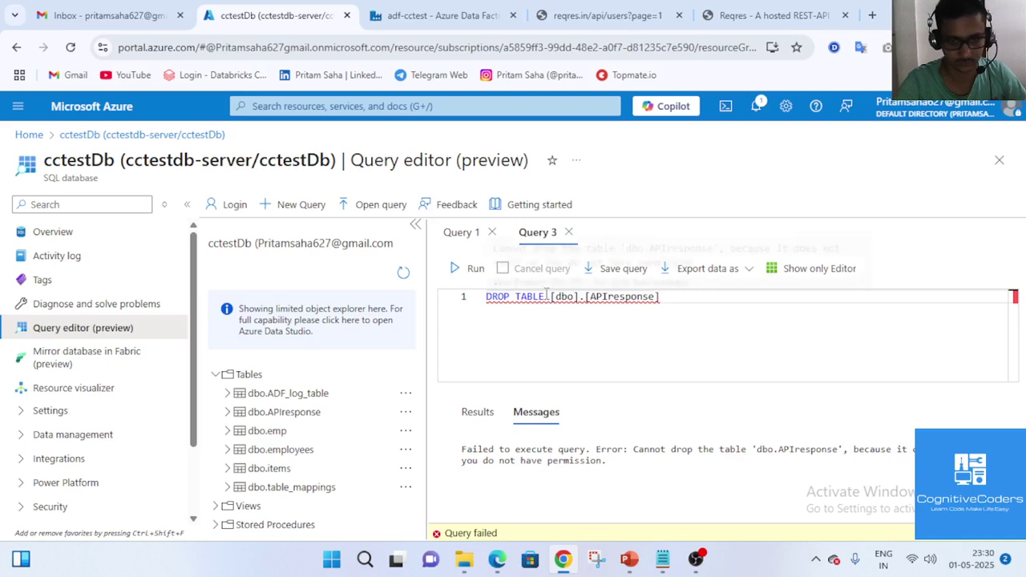
pyautogui.moveTo(545, 298); pyautogui.dragTo(485, 298)
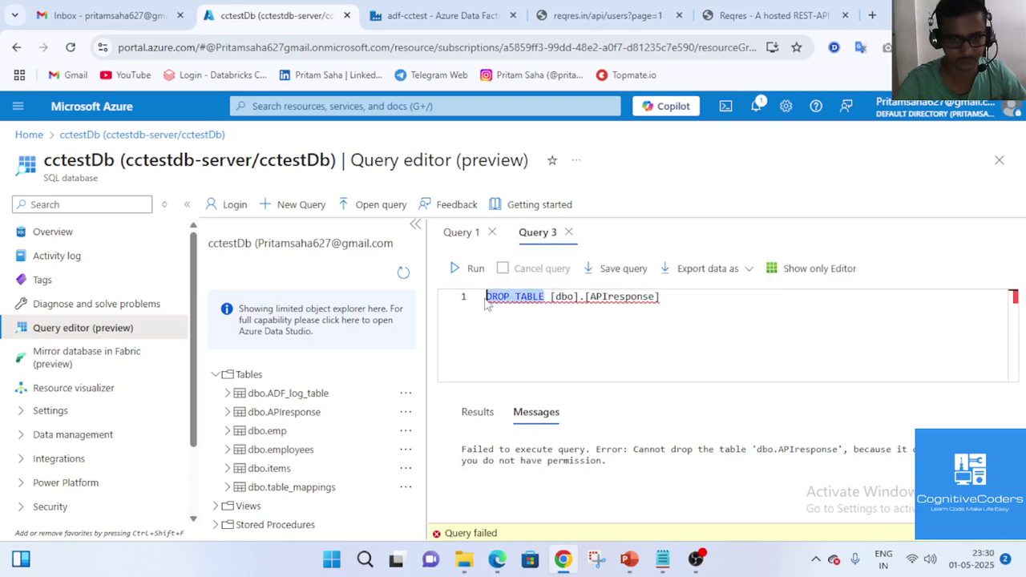
pyautogui.write('SELECT')
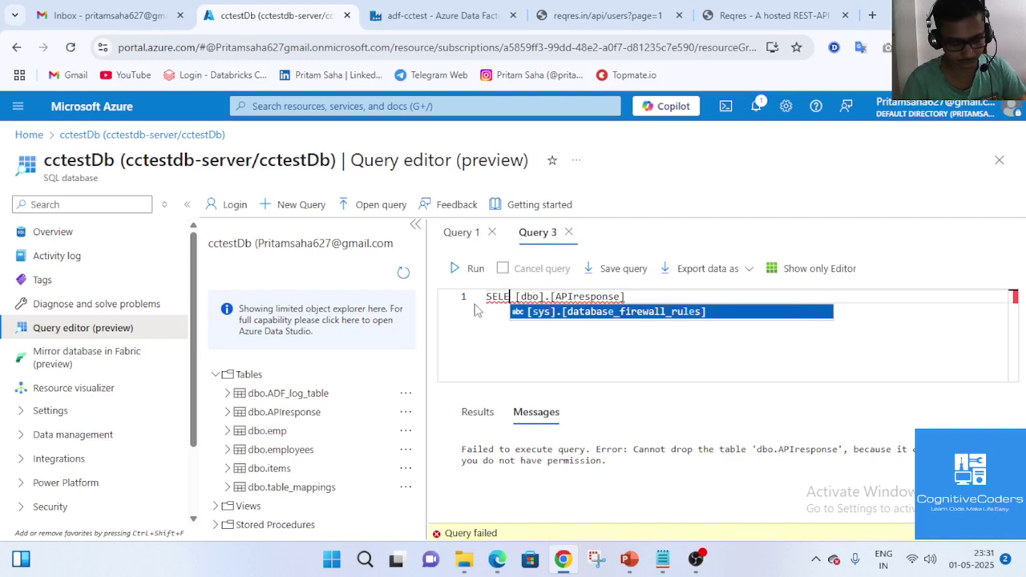
pyautogui.write(' * ')
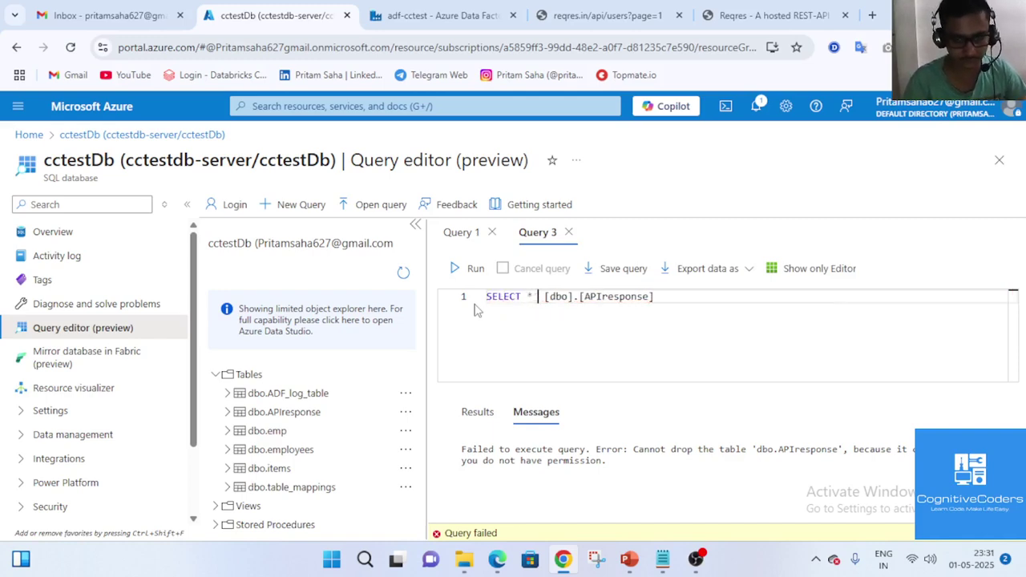
pyautogui.write('FROM')
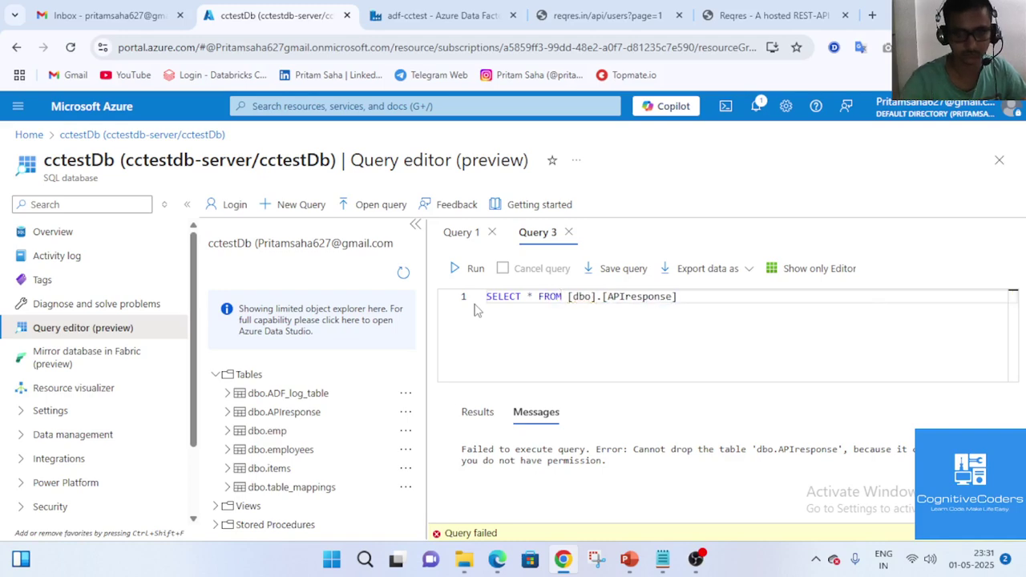
pyautogui.click(472, 276)
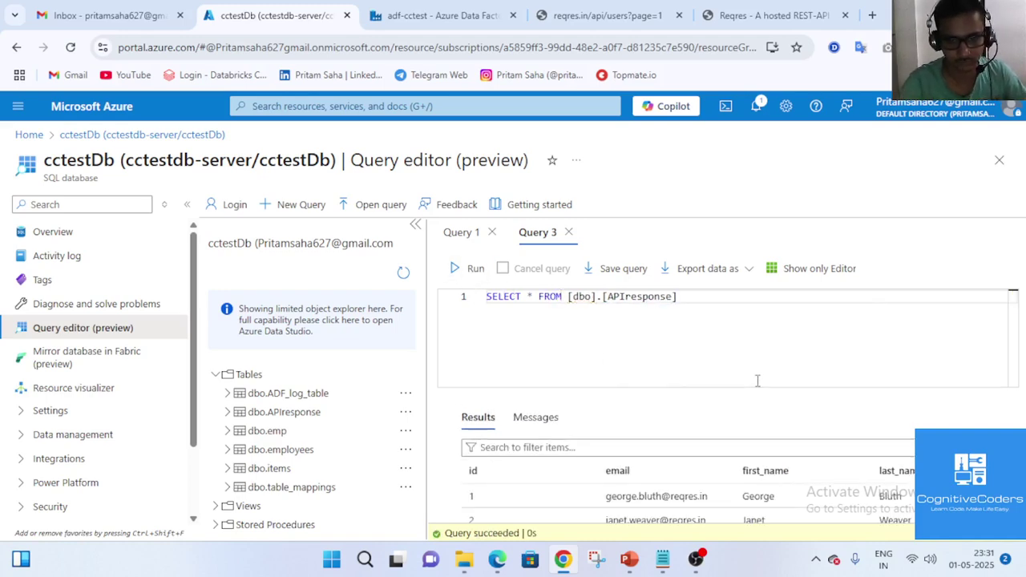
# Compare the returned APIresponse rows with the user records in the reqres.in page 1 response
pyautogui.scroll(-3, 681, 480)
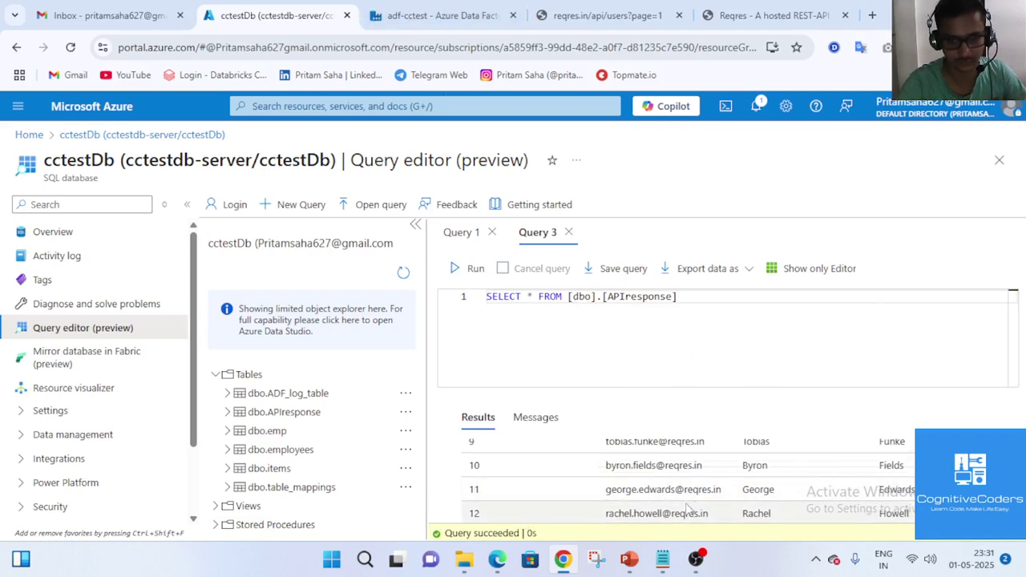
pyautogui.scroll(5, 688, 506)
pyautogui.scroll(-4, 694, 505)
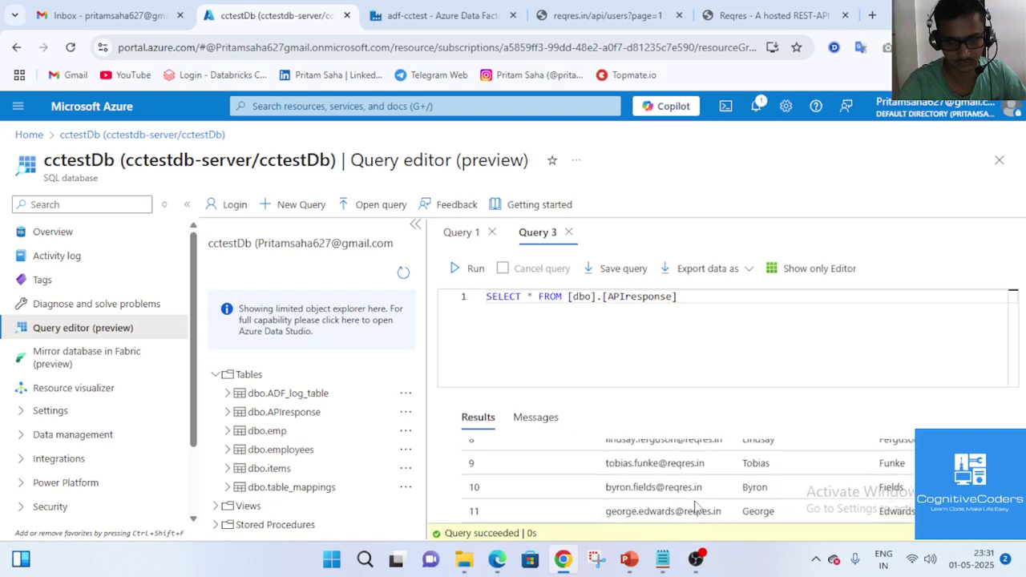
pyautogui.scroll(5, 694, 507)
pyautogui.click(601, 15)
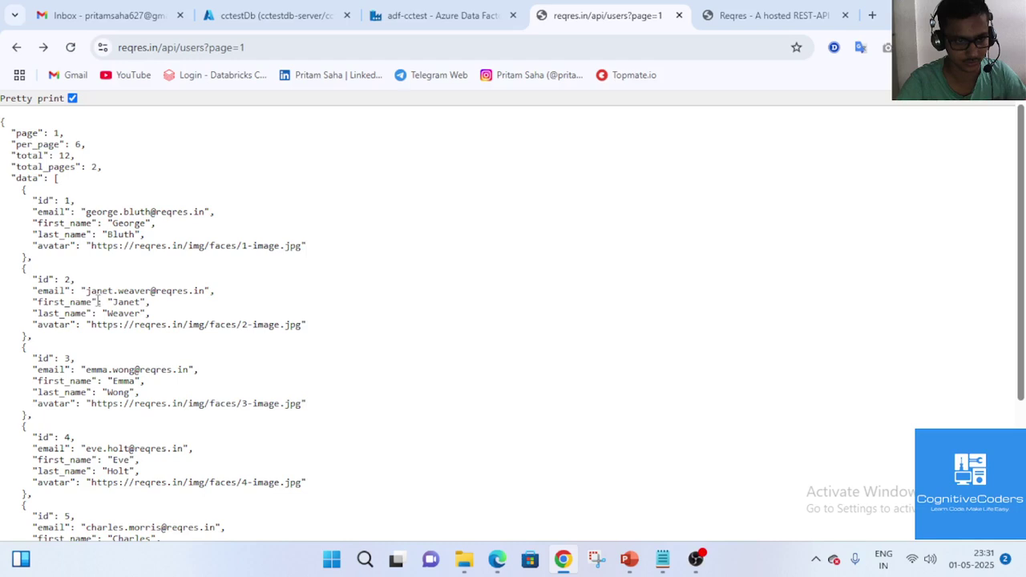
pyautogui.click(316, 19)
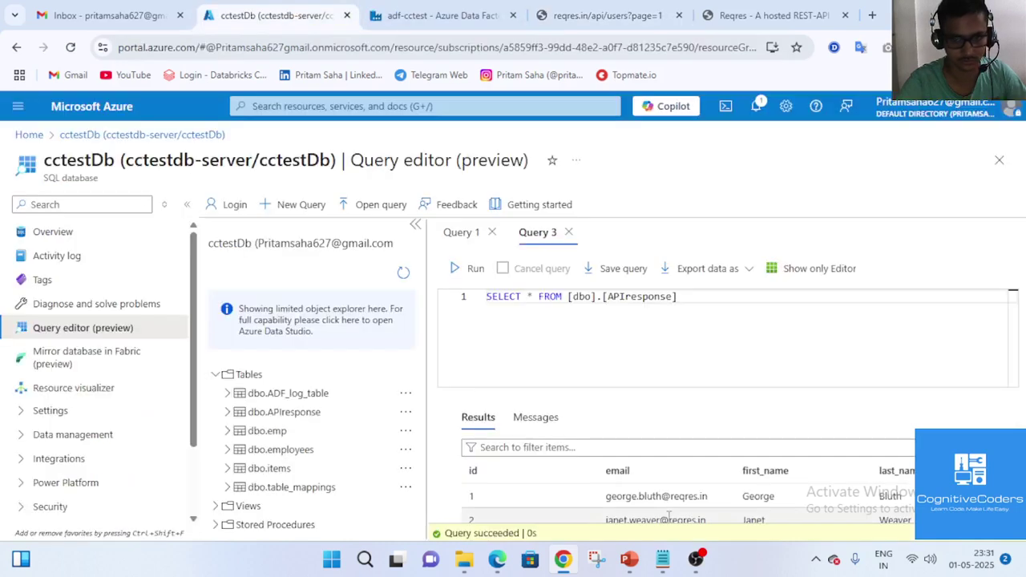
pyautogui.scroll(-5, 621, 513)
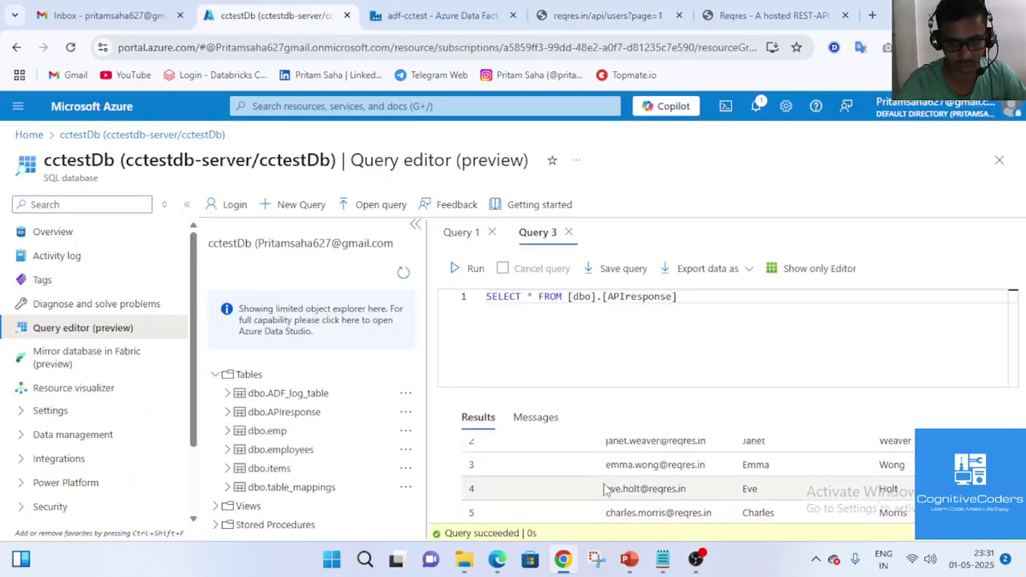
pyautogui.click(471, 14)
# Load the reqres.in users API with page=2, enable pretty print and read through its user records
pyautogui.click(563, 14)
pyautogui.click(297, 50)
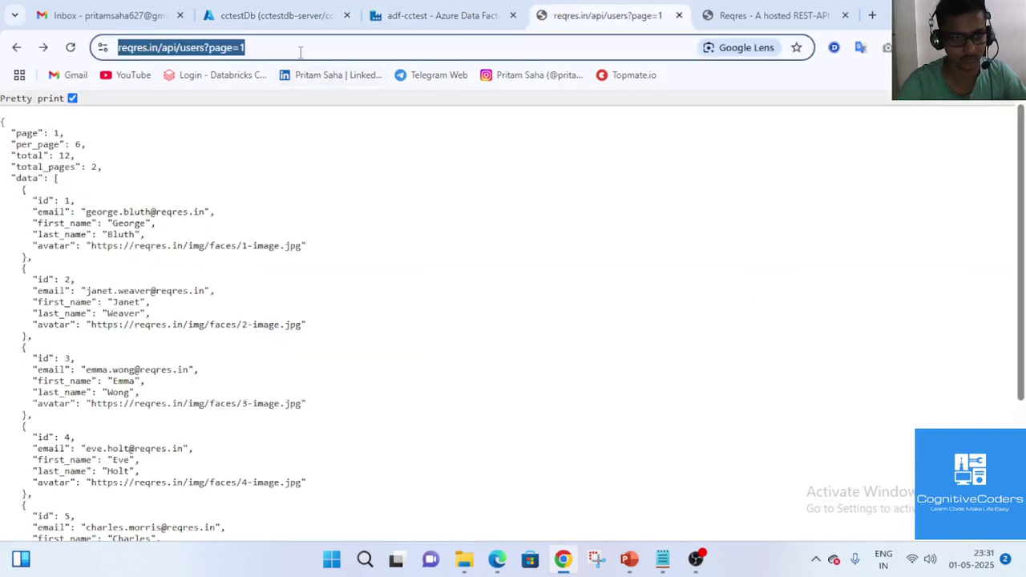
pyautogui.click(300, 51)
pyautogui.press('BackSpace')
pyautogui.write('2')
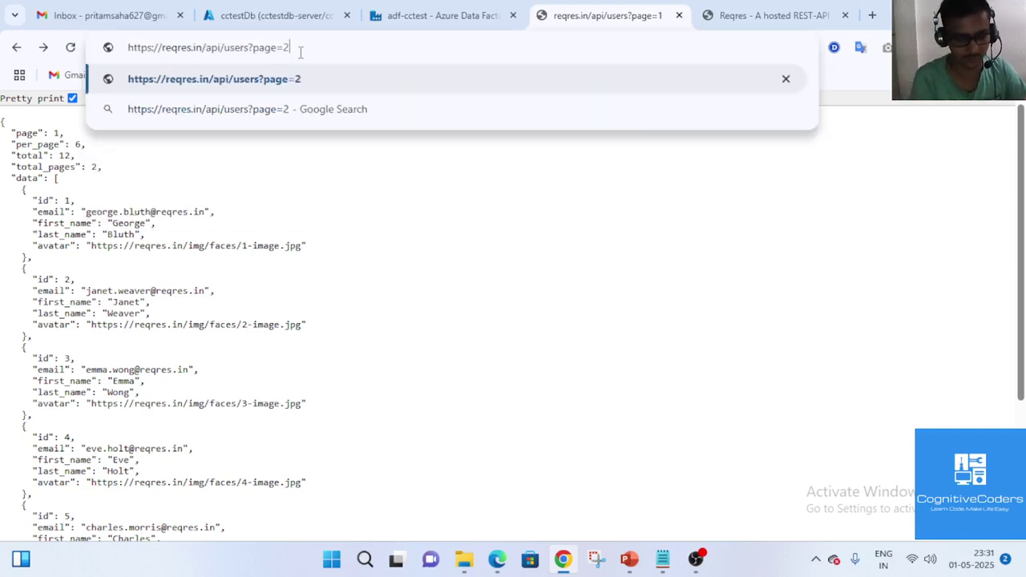
pyautogui.press('Return')
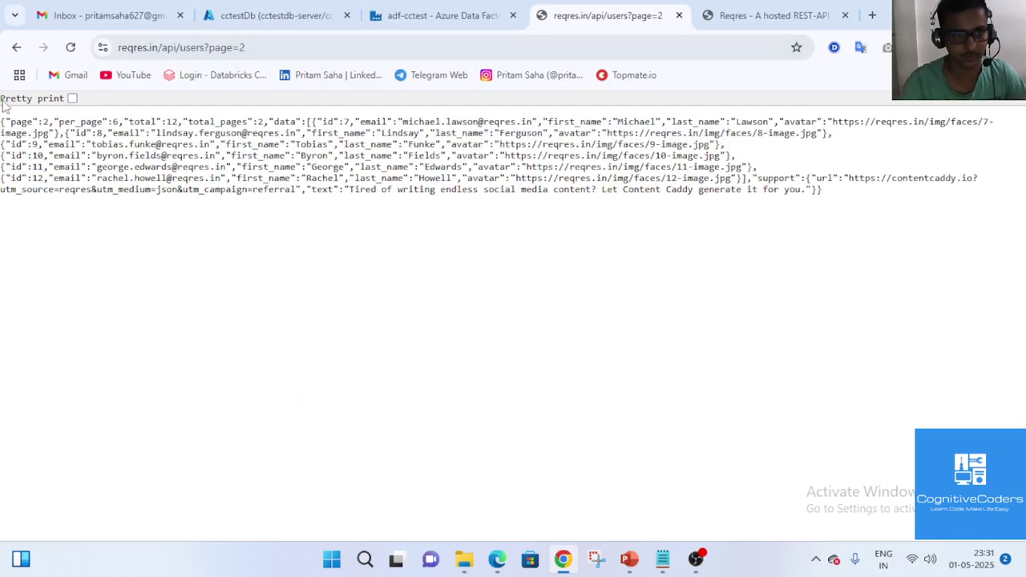
pyautogui.click(72, 98)
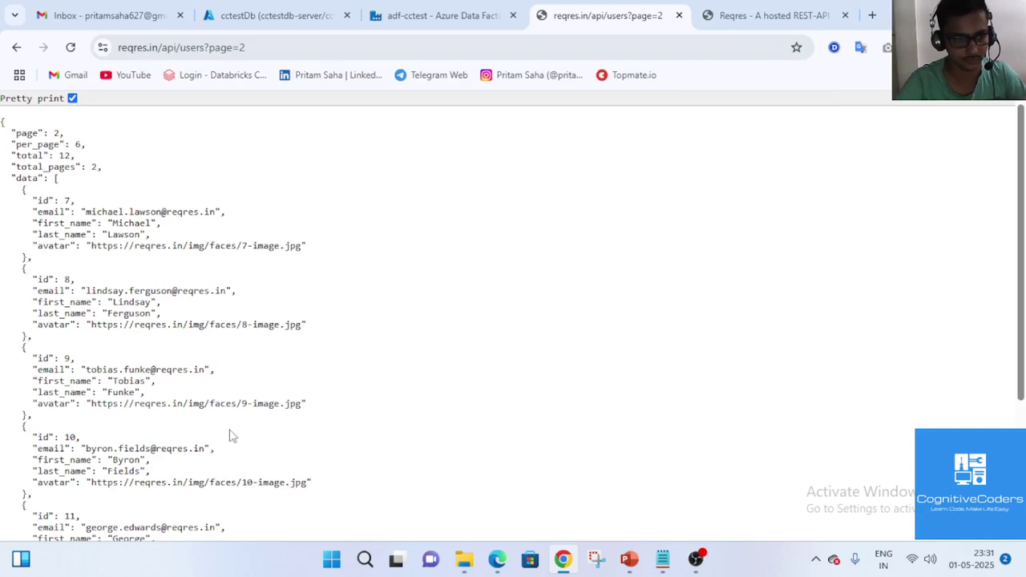
pyautogui.scroll(-3, 230, 435)
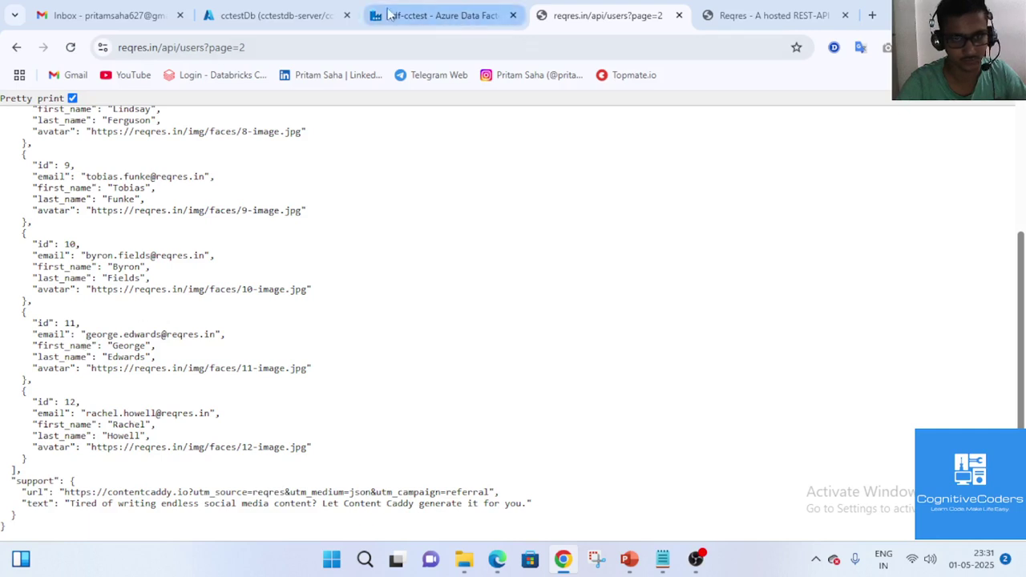
# Recheck the APIresponse query results against the page 2 records, then return to the pipeline4 canvas in Data Factory
pyautogui.click(298, 14)
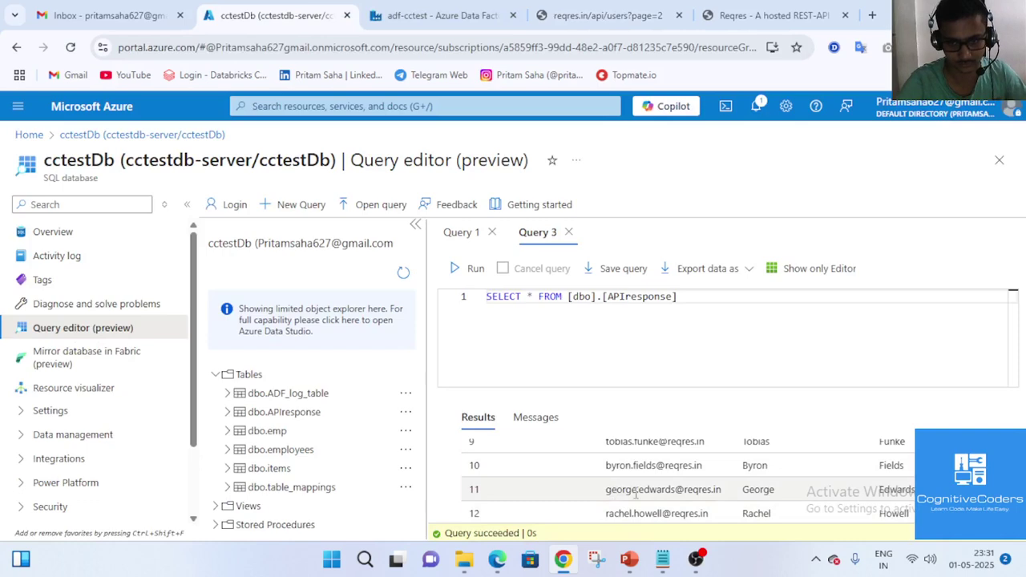
pyautogui.scroll(5, 801, 497)
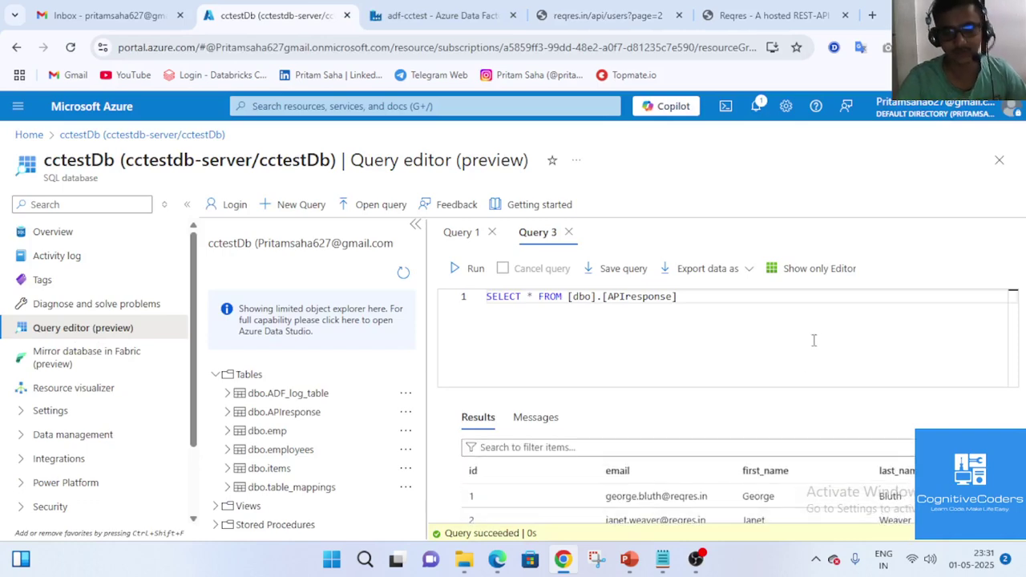
pyautogui.click(467, 16)
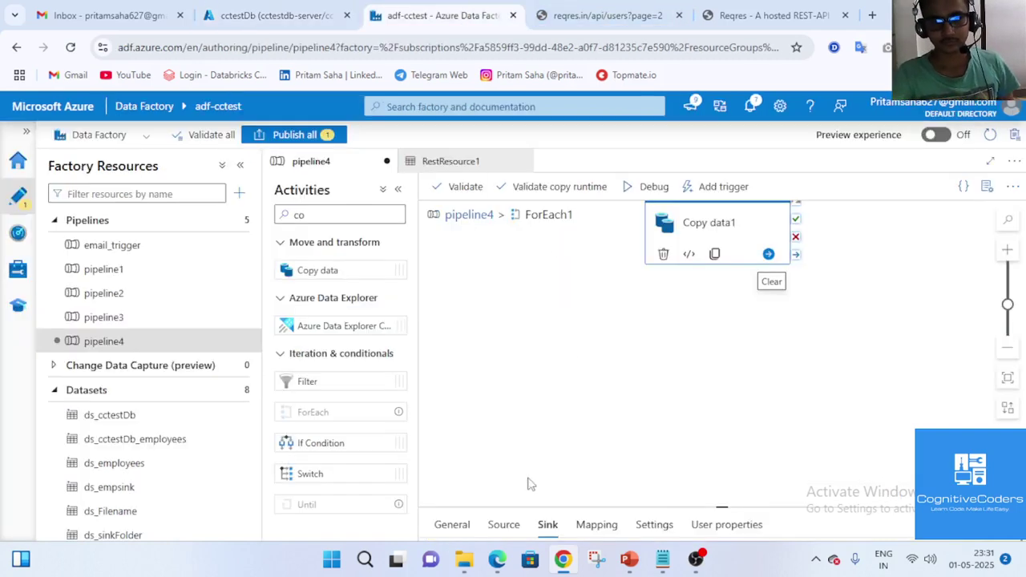
pyautogui.click(478, 214)
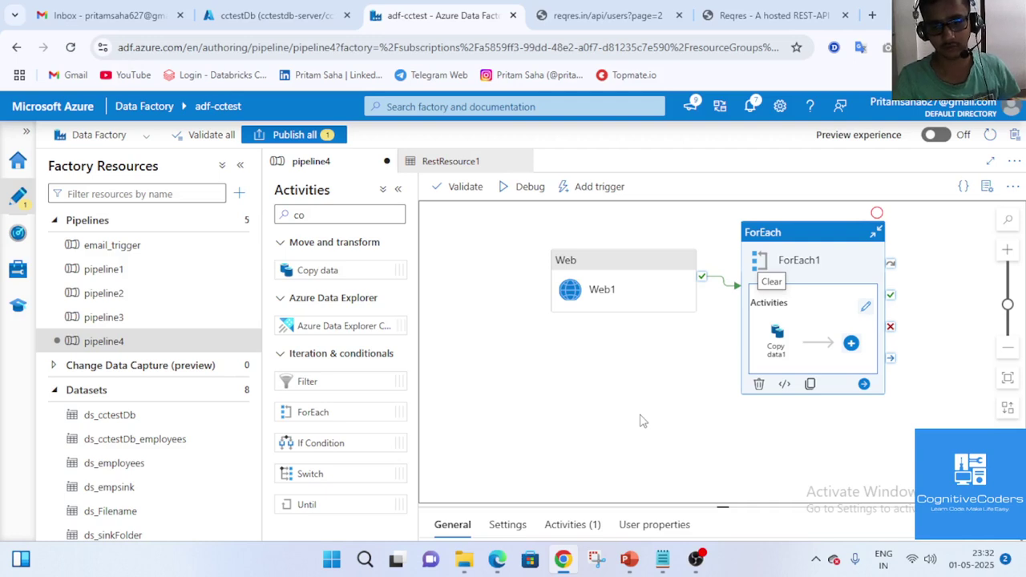
pyautogui.click(1014, 526)
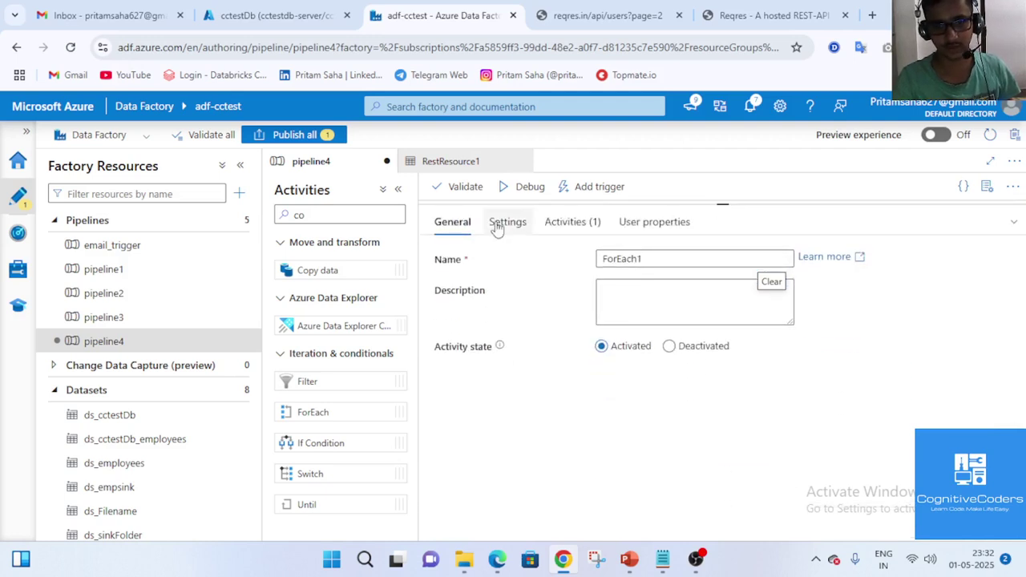
pyautogui.click(1014, 222)
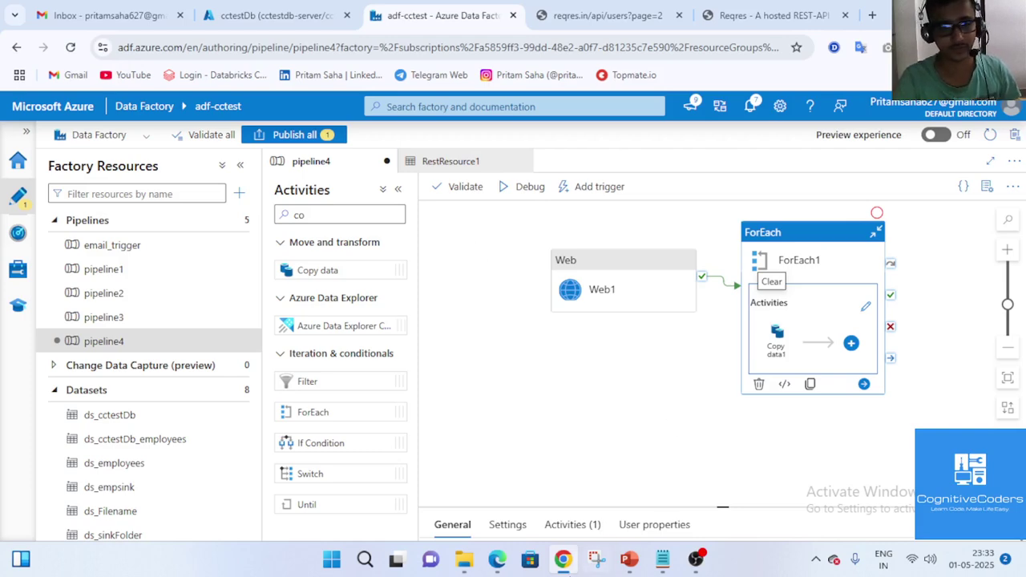
# Switch to the CognitiveCoders YouTube channel in Edge and browse its uploaded videos on Azure Data Factory, PySpark and SQL interview questions
pyautogui.moveTo(578, 563)
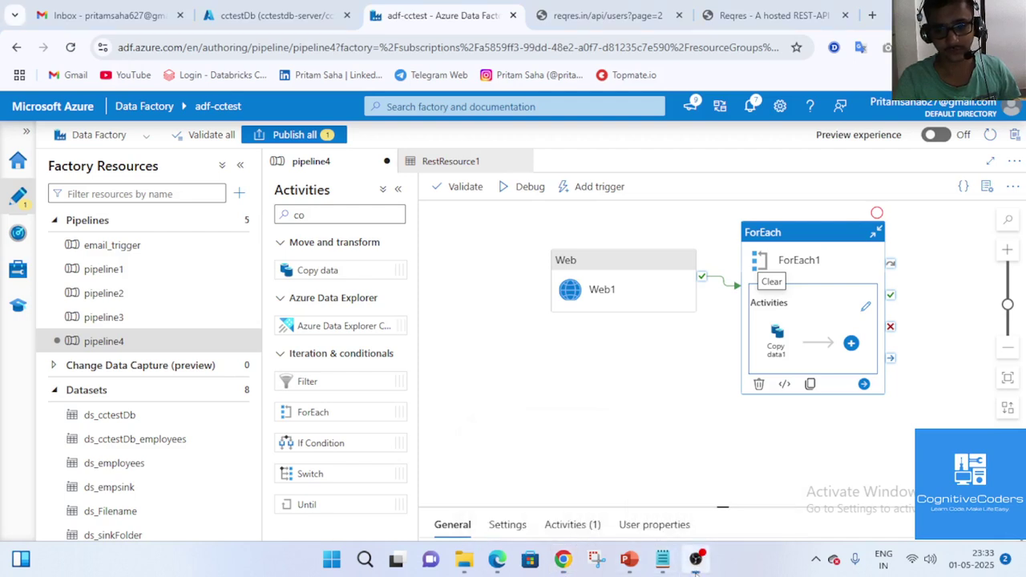
pyautogui.click(497, 561)
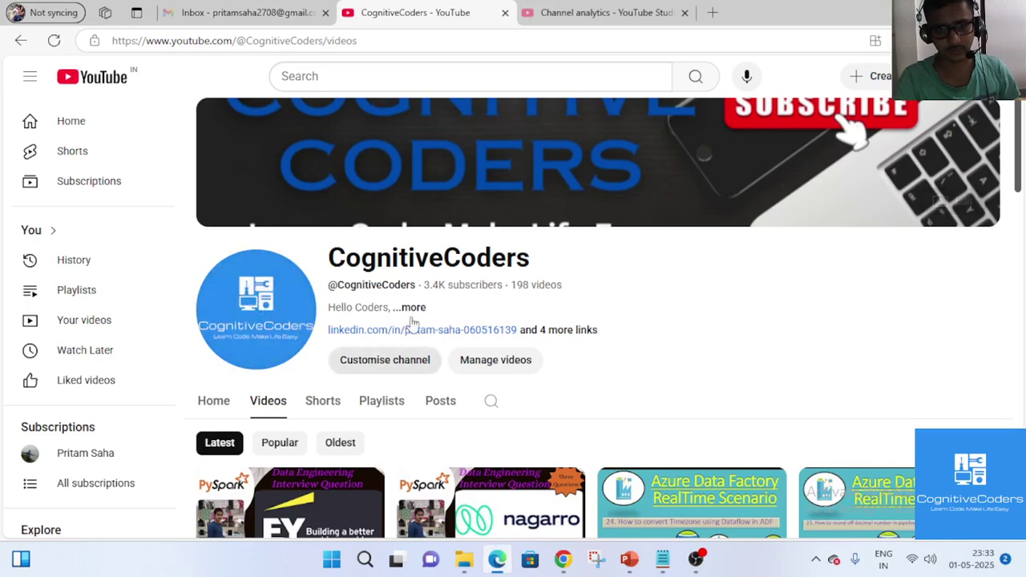
pyautogui.scroll(-3, 463, 355)
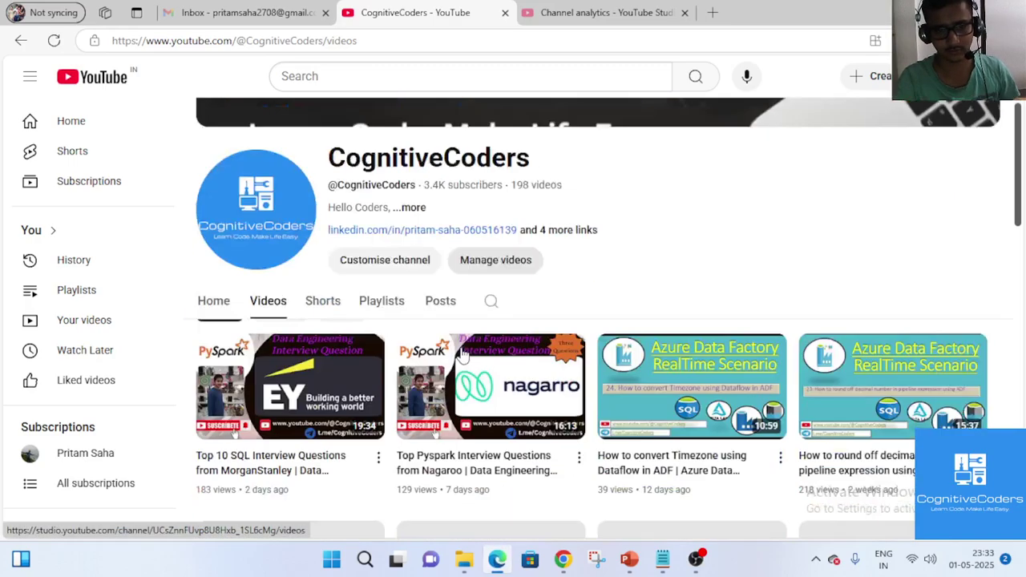
pyautogui.scroll(-10, 462, 355)
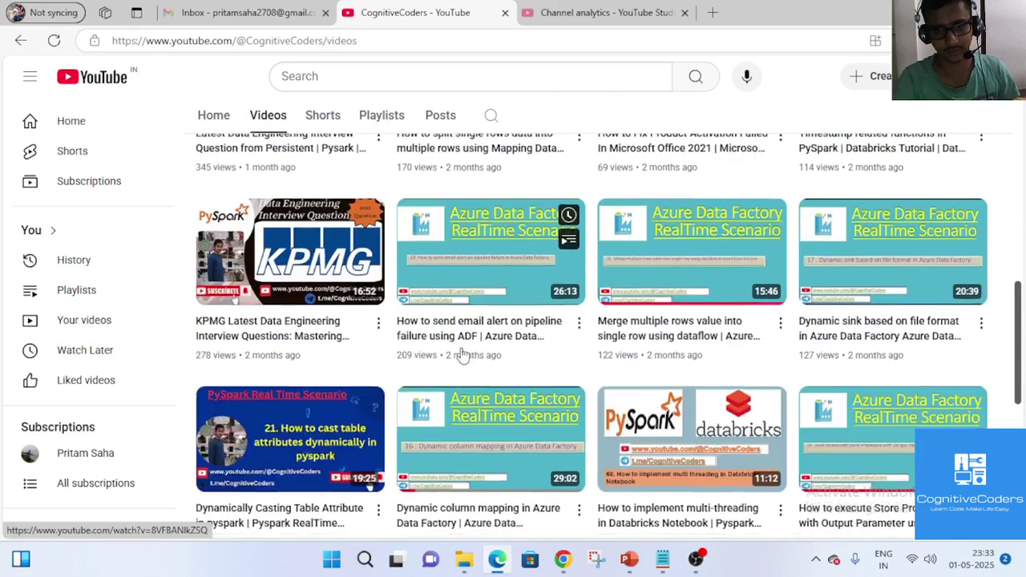
pyautogui.scroll(-3, 462, 355)
pyautogui.scroll(2, 462, 355)
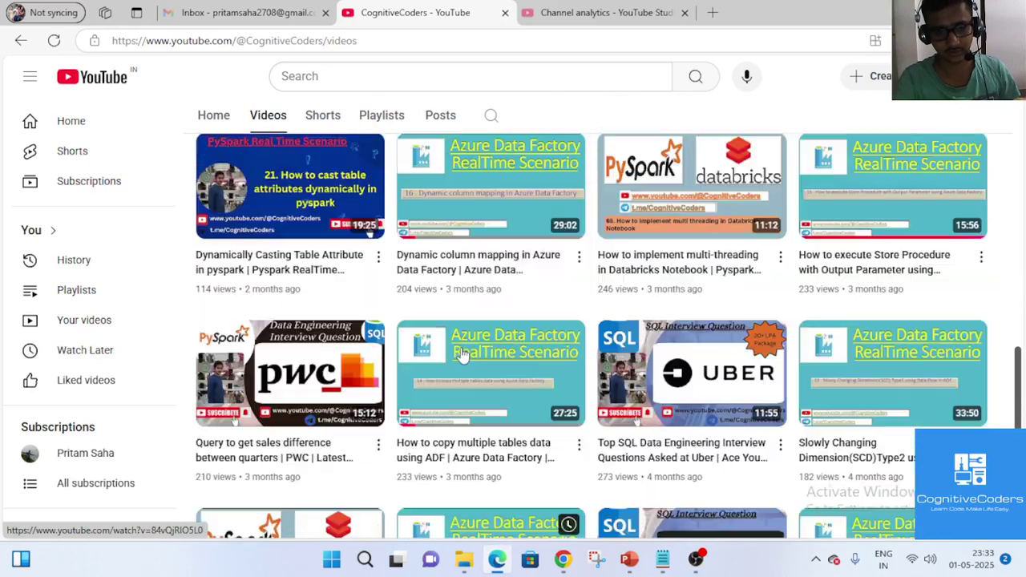
pyautogui.scroll(-3, 462, 355)
pyautogui.scroll(-2, 463, 355)
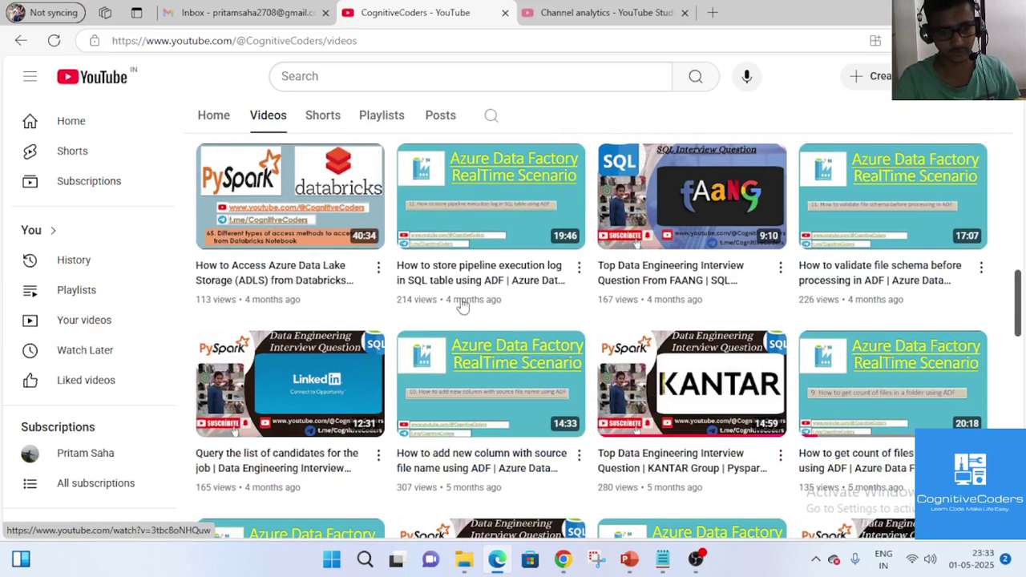
pyautogui.scroll(5, 514, 313)
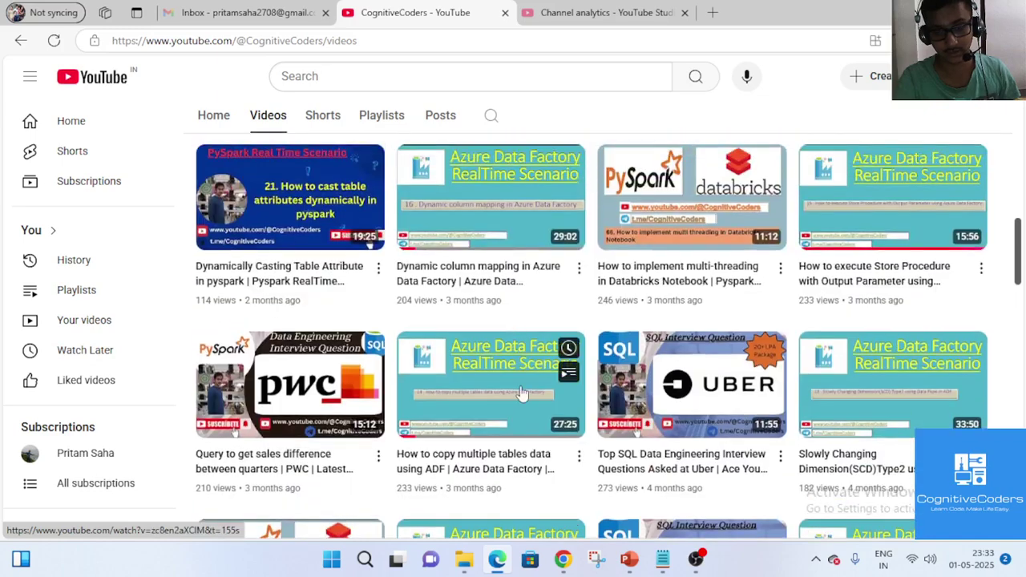
pyautogui.scroll(-3, 521, 392)
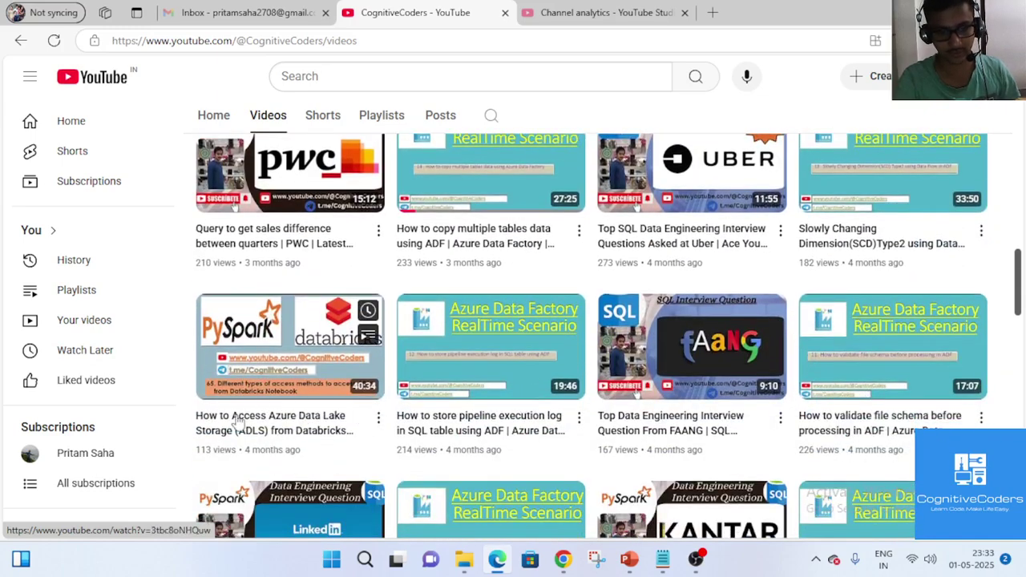
pyautogui.scroll(5, 348, 323)
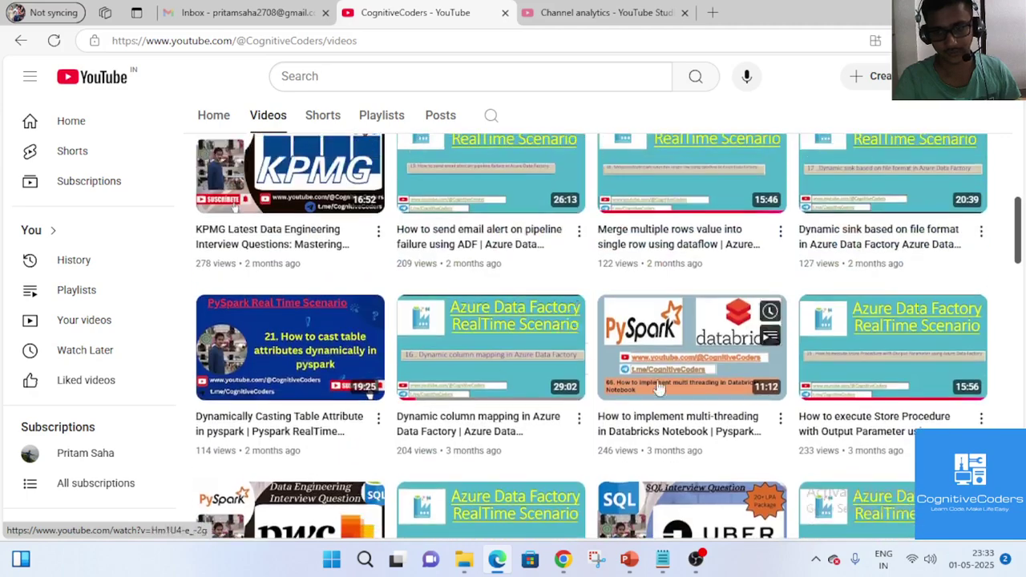
pyautogui.scroll(2, 665, 401)
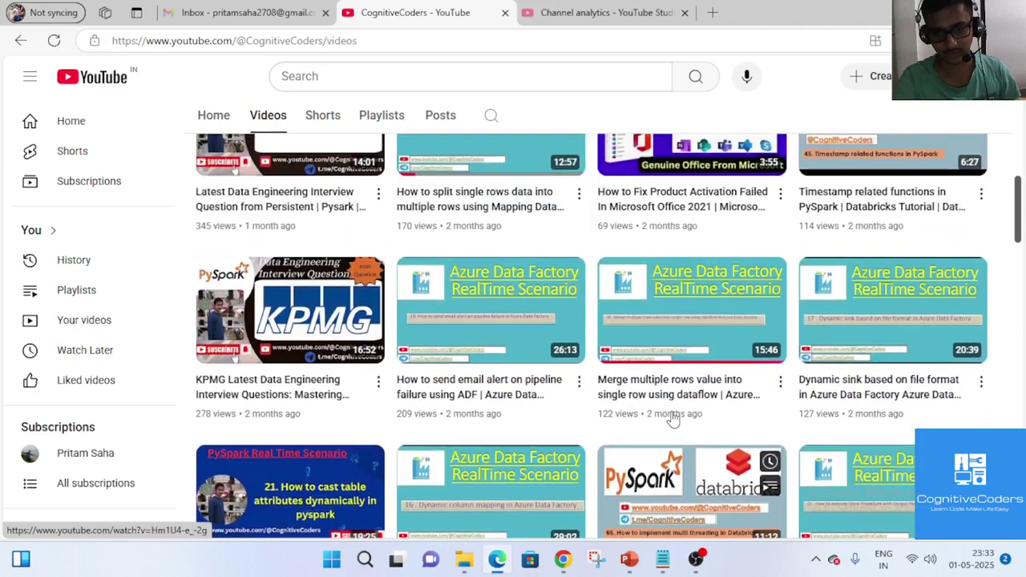
pyautogui.scroll(-1, 672, 418)
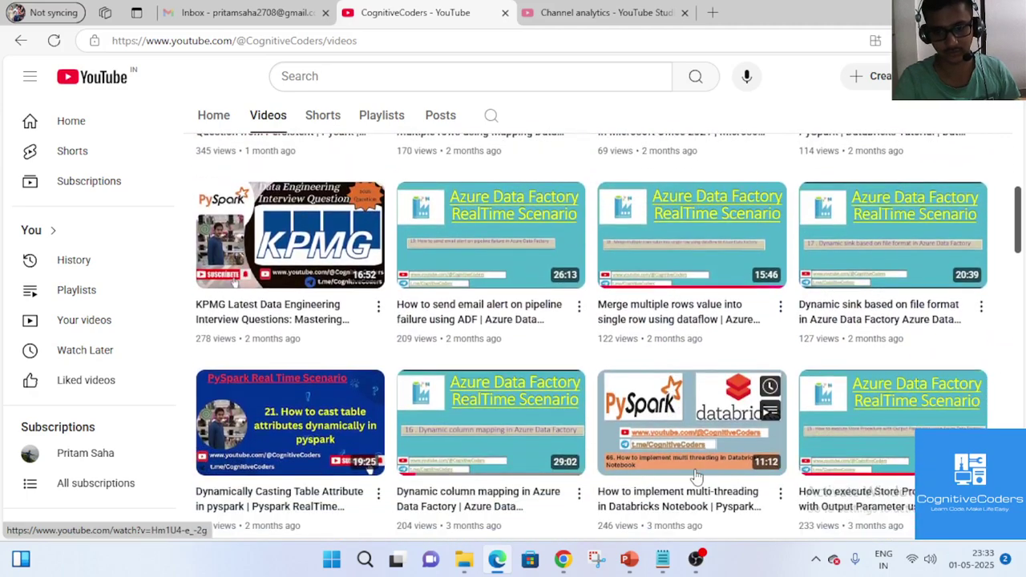
pyautogui.scroll(10, 696, 476)
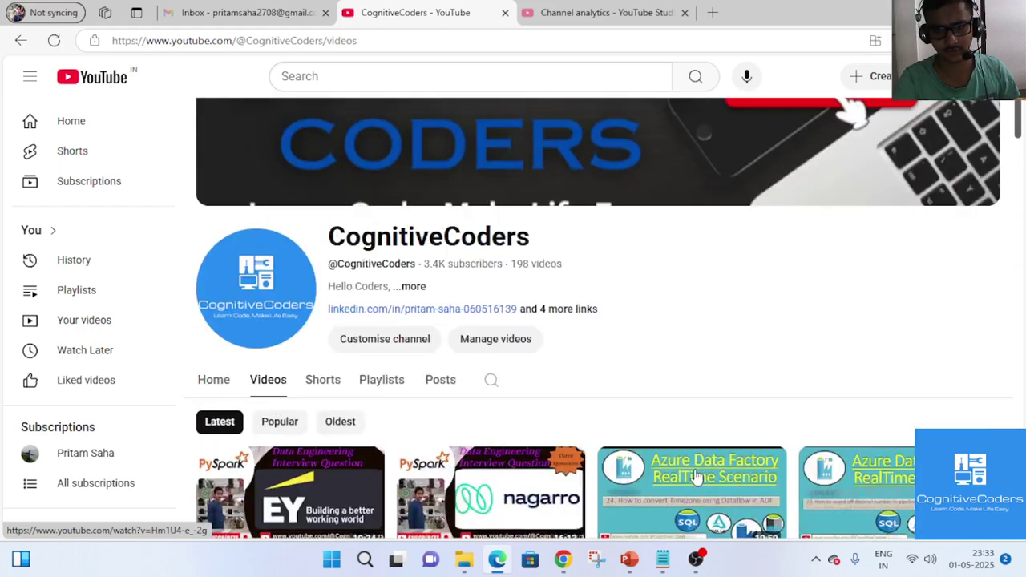
pyautogui.scroll(-9, 695, 476)
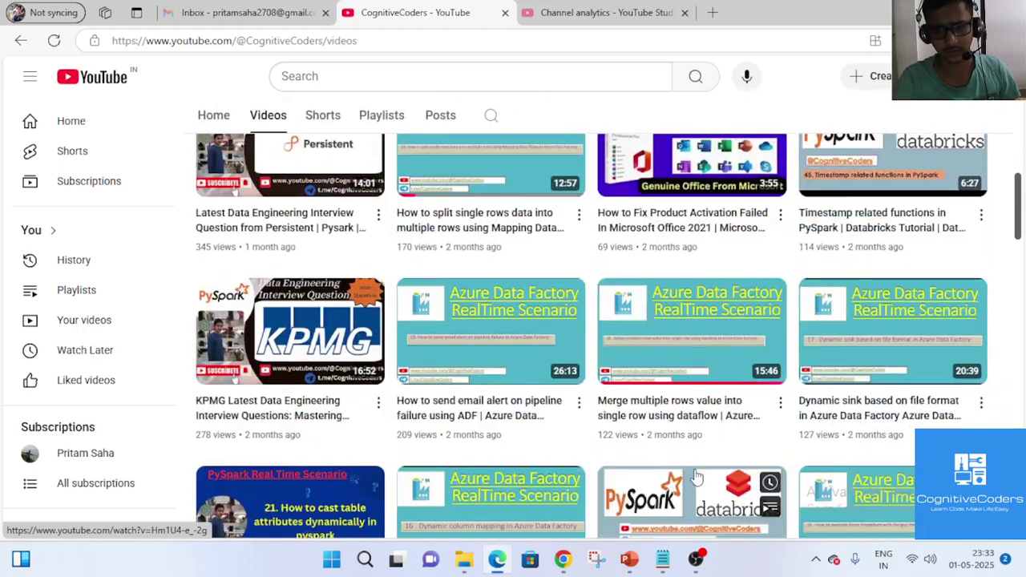
pyautogui.scroll(3, 696, 476)
pyautogui.scroll(-3, 695, 476)
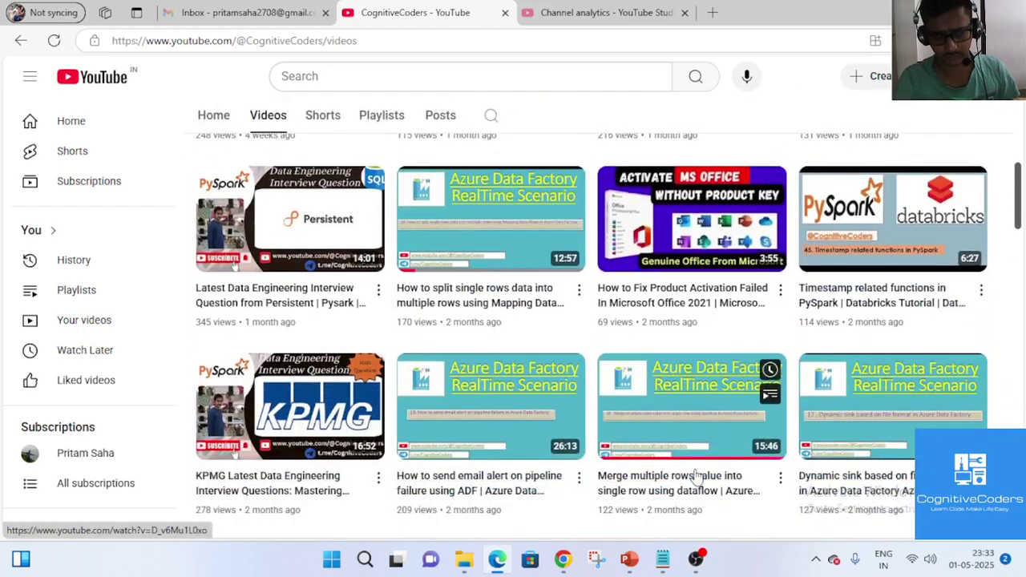
pyautogui.scroll(-4, 695, 476)
pyautogui.scroll(-9, 696, 476)
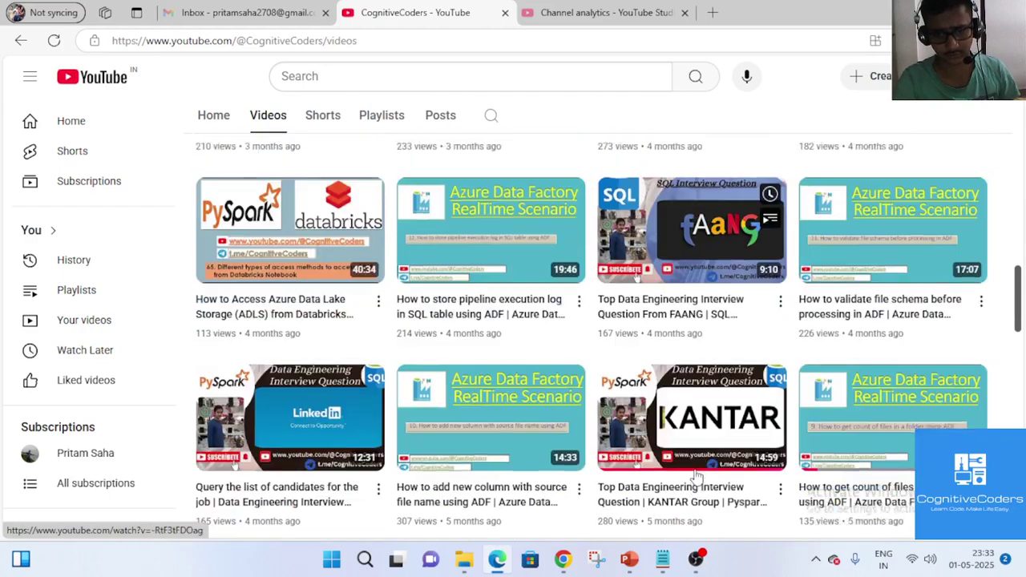
pyautogui.scroll(-4, 696, 477)
pyautogui.scroll(-2, 697, 469)
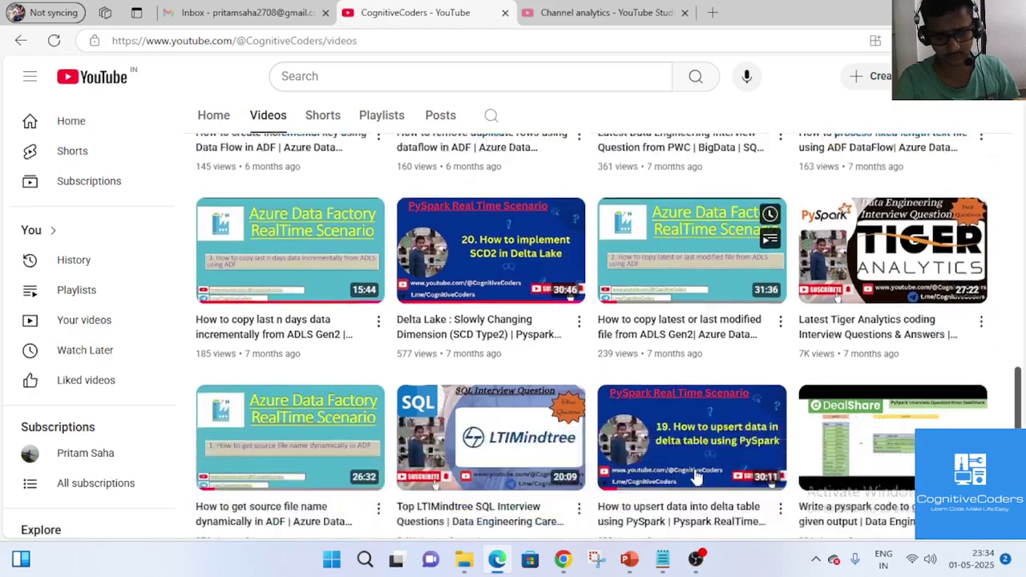
pyautogui.scroll(-6, 695, 465)
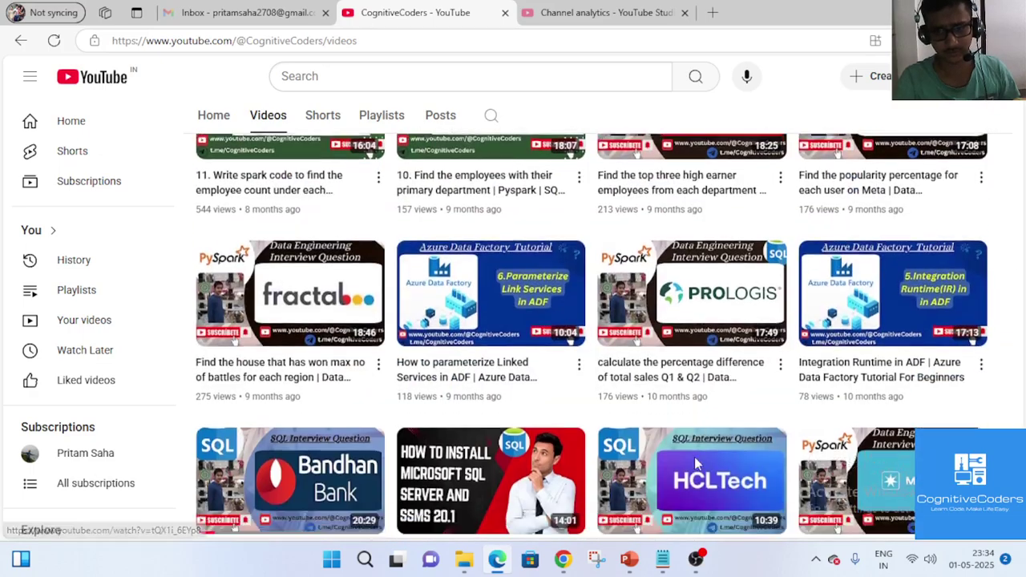
pyautogui.scroll(-2, 694, 465)
pyautogui.scroll(10, 694, 465)
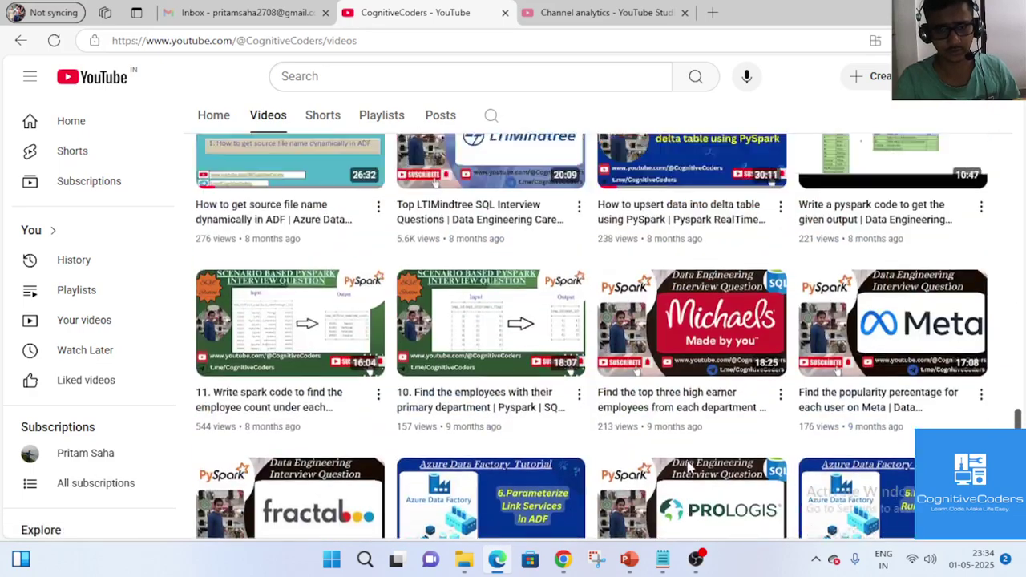
pyautogui.scroll(10, 686, 463)
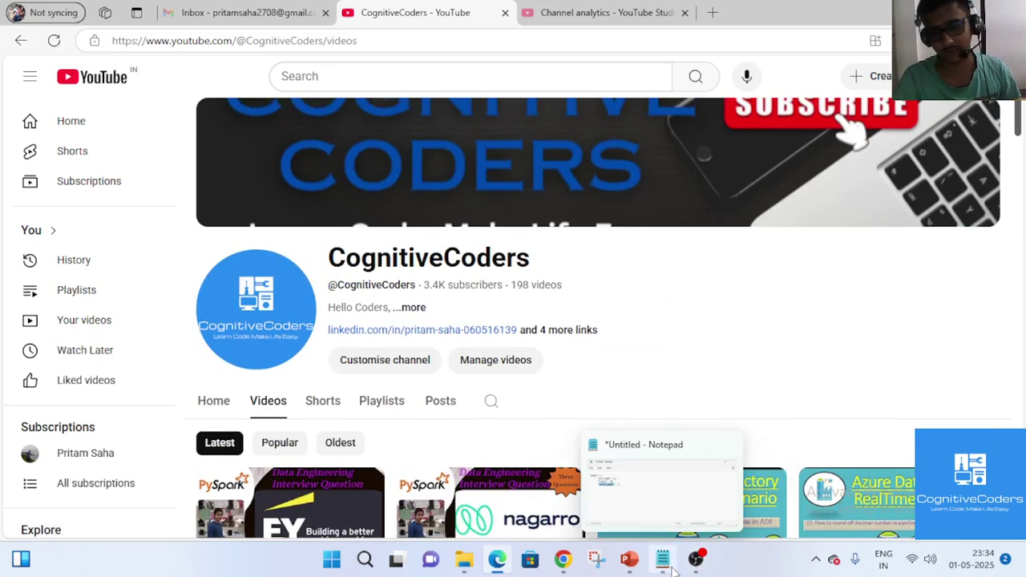
pyautogui.moveTo(698, 565)
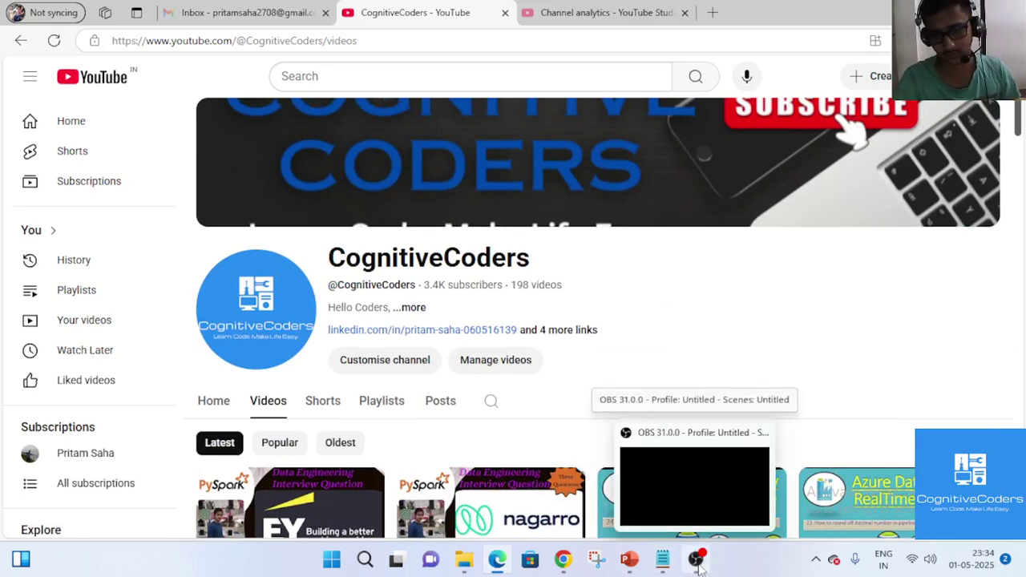